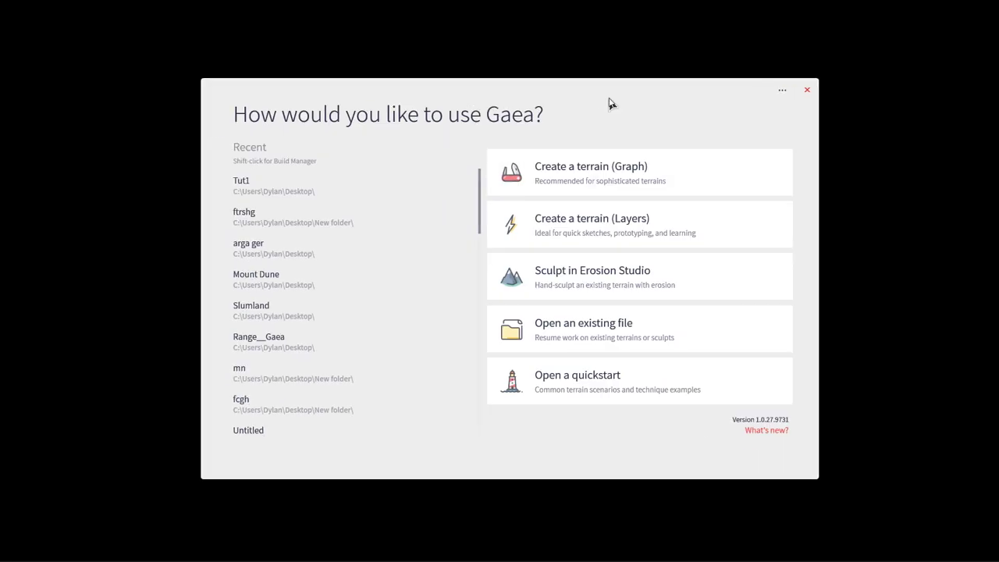
# Step: Launch Gaea and open the terrain project where an Igneous node feeds a Draw node
pyautogui.click(571, 171)
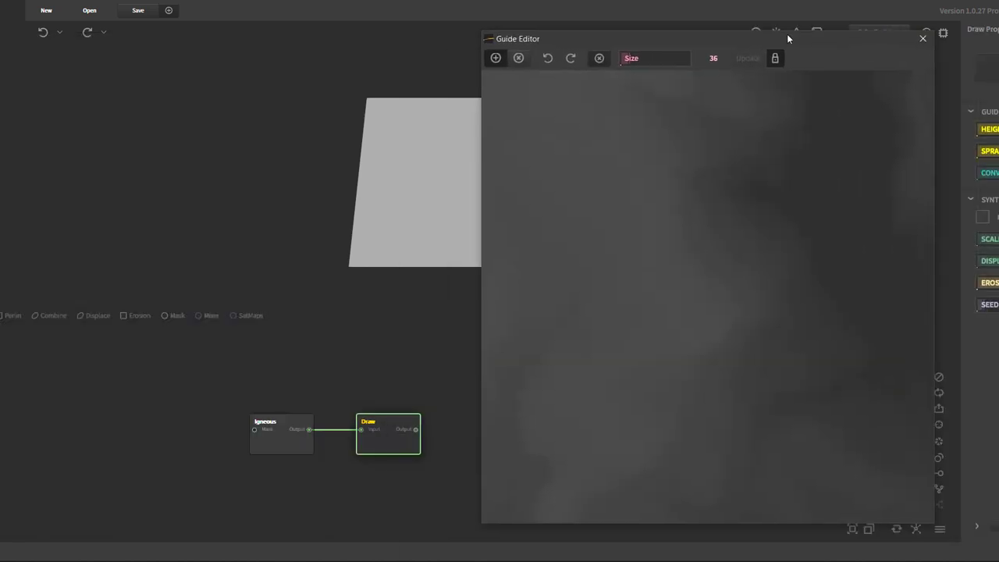
# Step: Put away the Guide Editor, delete the Draw node, and select the Mountain node for removal
pyautogui.moveTo(787, 34); pyautogui.dragTo(801, 29)
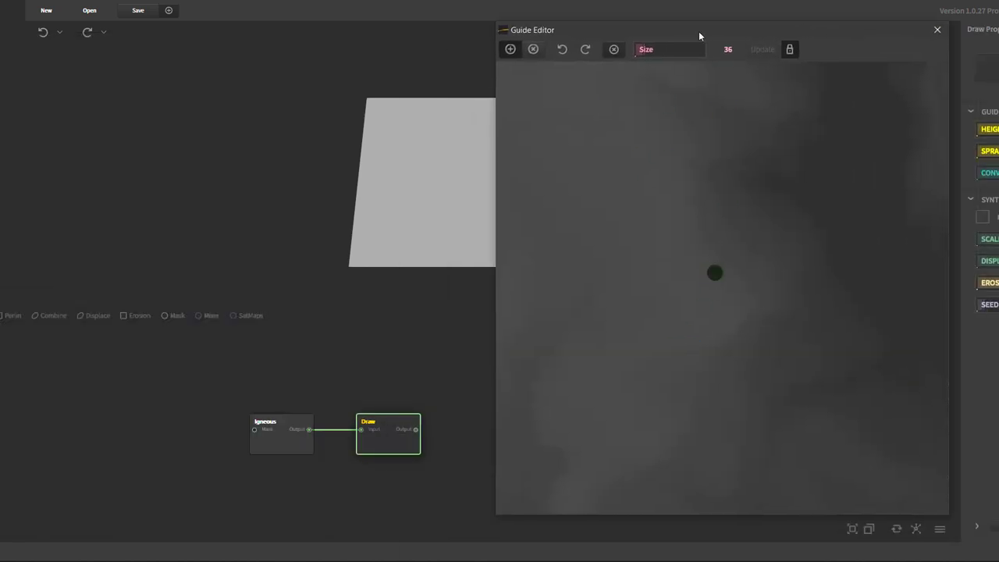
pyautogui.moveTo(699, 31); pyautogui.dragTo(676, 153)
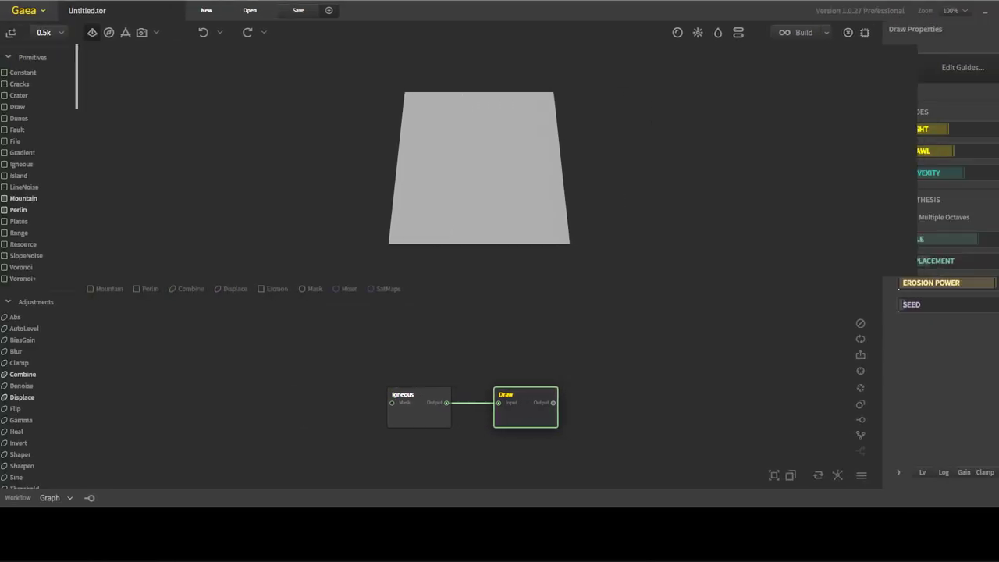
pyautogui.press('Delete')
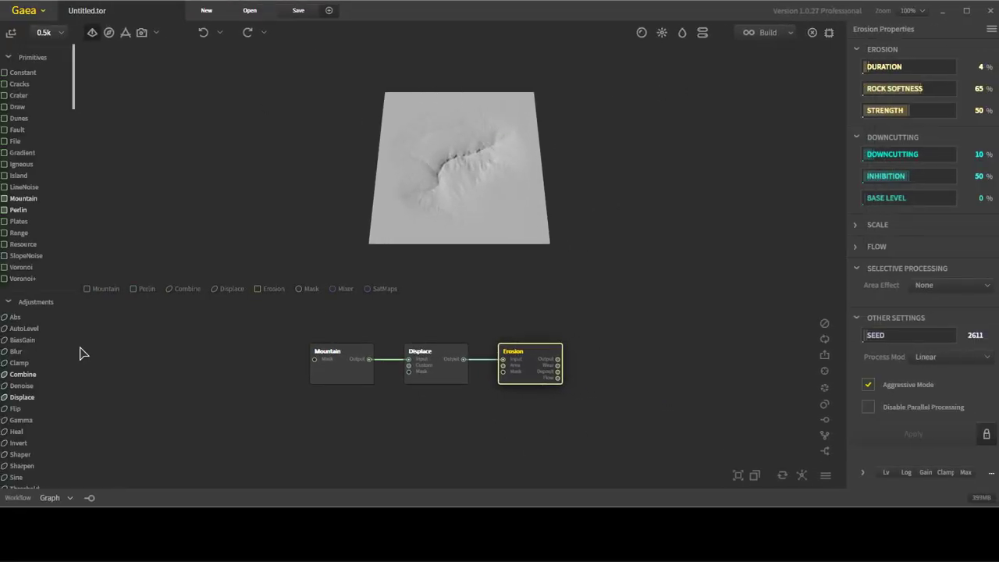
pyautogui.click(356, 378)
# Step: Delete Mountain, move Igneous into its place wired to Displace, and remove Erosion
pyautogui.press('Delete')
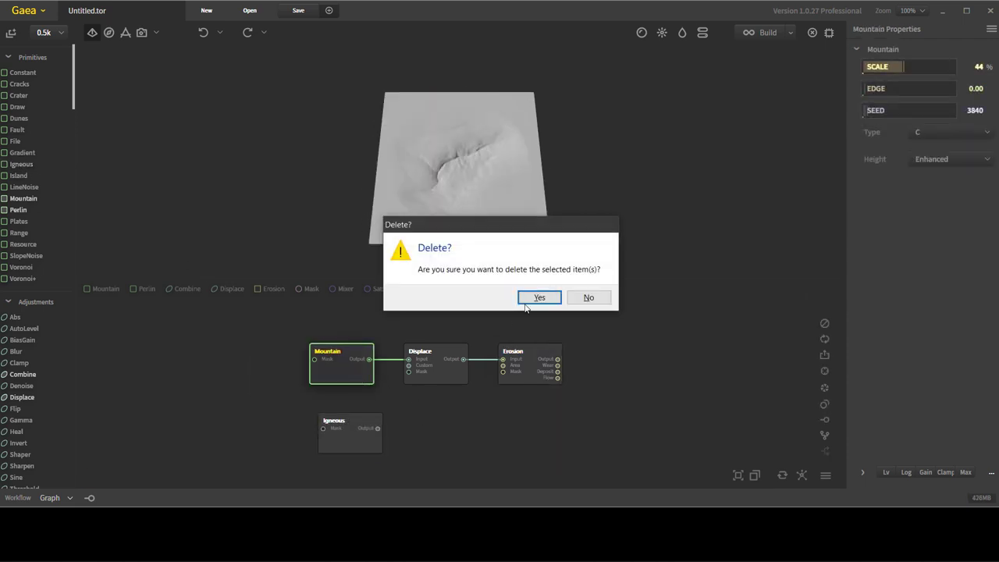
pyautogui.press('Return')
pyautogui.moveTo(367, 437)
pyautogui.mouseDown()
pyautogui.moveTo(338, 380)
pyautogui.moveTo(408, 359)
pyautogui.mouseUp()
pyautogui.click(533, 357)
pyautogui.press('Delete')
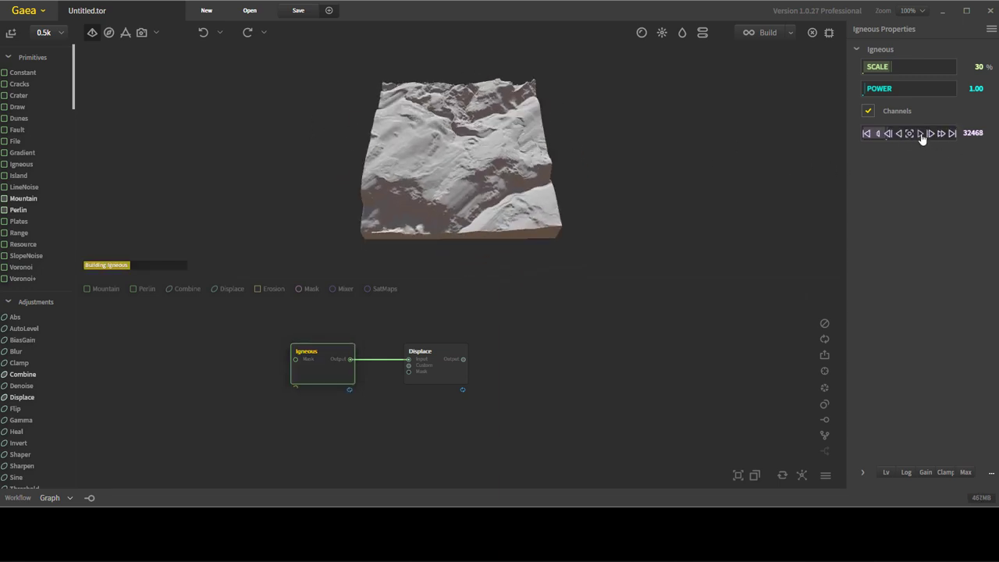
# Step: Step the Igneous seed to 32470 and strengthen the Displace node
pyautogui.click(921, 134)
pyautogui.click(922, 134)
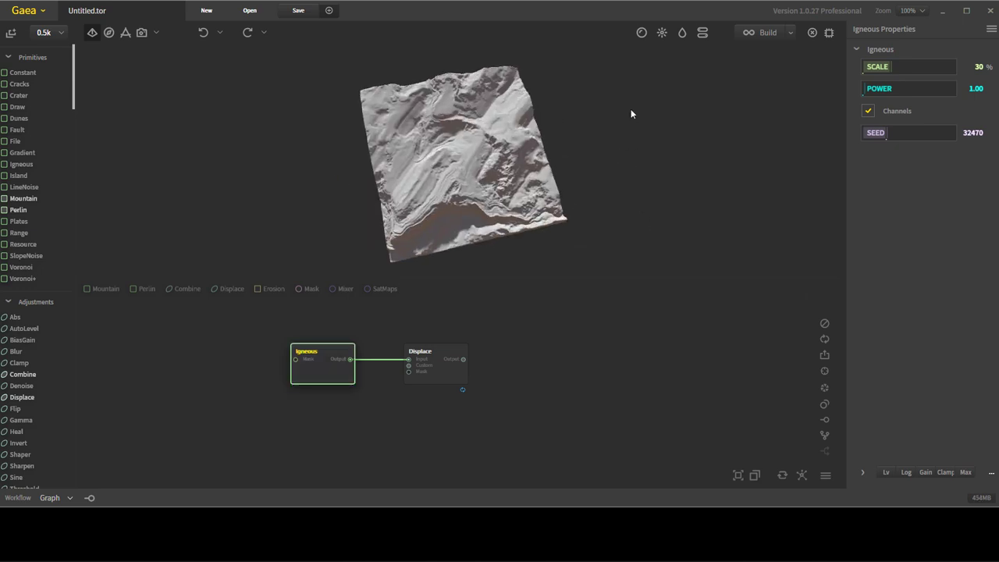
pyautogui.click(464, 378)
pyautogui.click(886, 115)
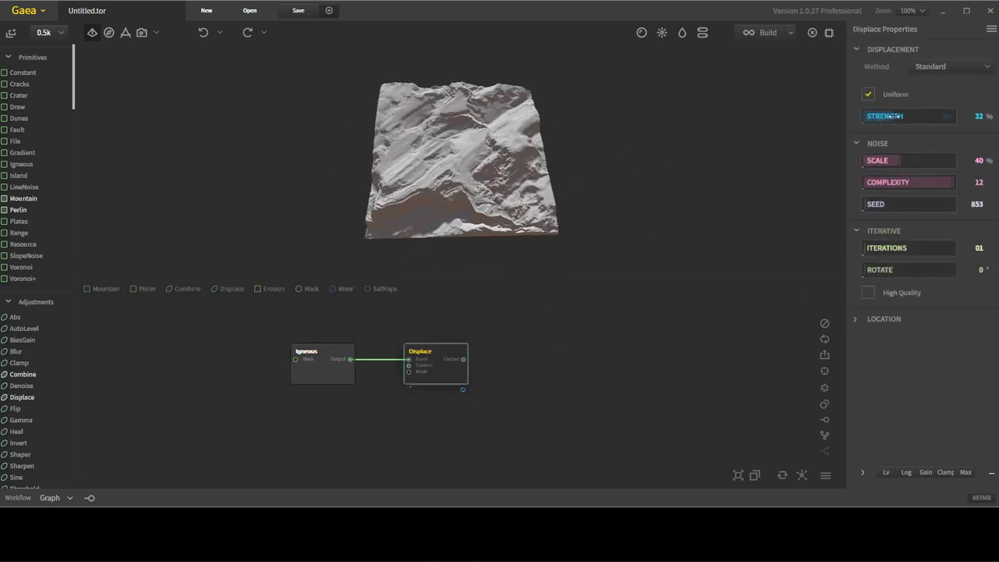
# Step: Add a LineNoise node below Igneous and duplicate Displace for its branch
pyautogui.moveTo(23, 187)
pyautogui.mouseDown()
pyautogui.moveTo(323, 433)
pyautogui.moveTo(408, 418)
pyautogui.mouseUp()
pyautogui.click(449, 377)
pyautogui.hotkey('ctrl', 'd')
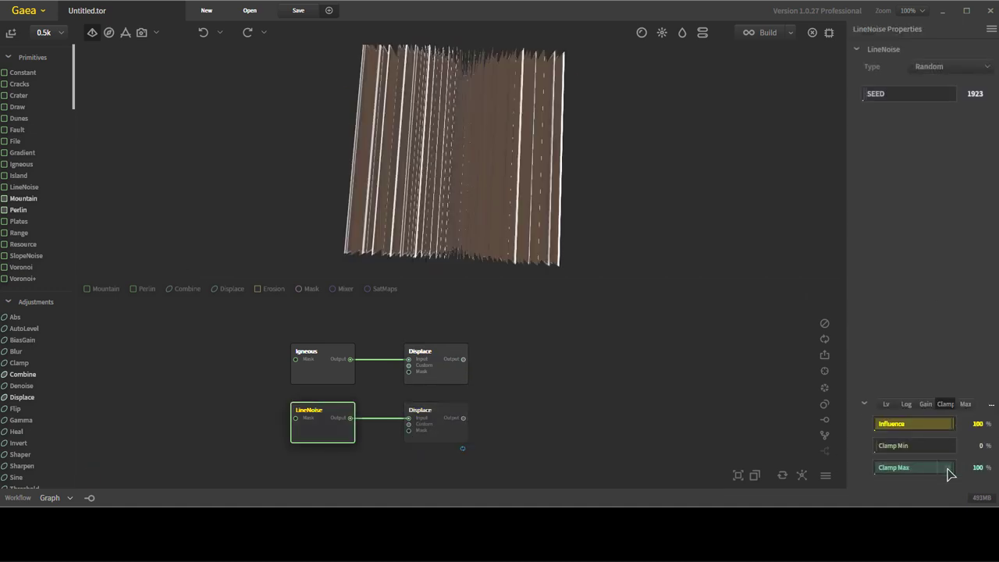
# Step: Clamp LineNoise max to 10% and wire both Displace outputs into a new Combine node
pyautogui.moveTo(949, 474); pyautogui.dragTo(884, 469)
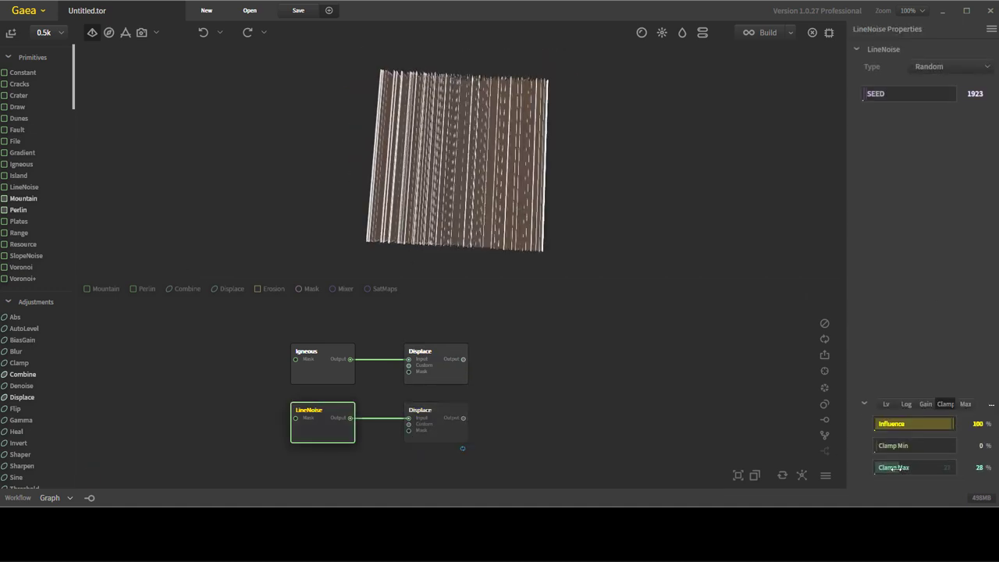
pyautogui.click(449, 439)
pyautogui.moveTo(529, 389); pyautogui.dragTo(523, 390)
pyautogui.write('Com')
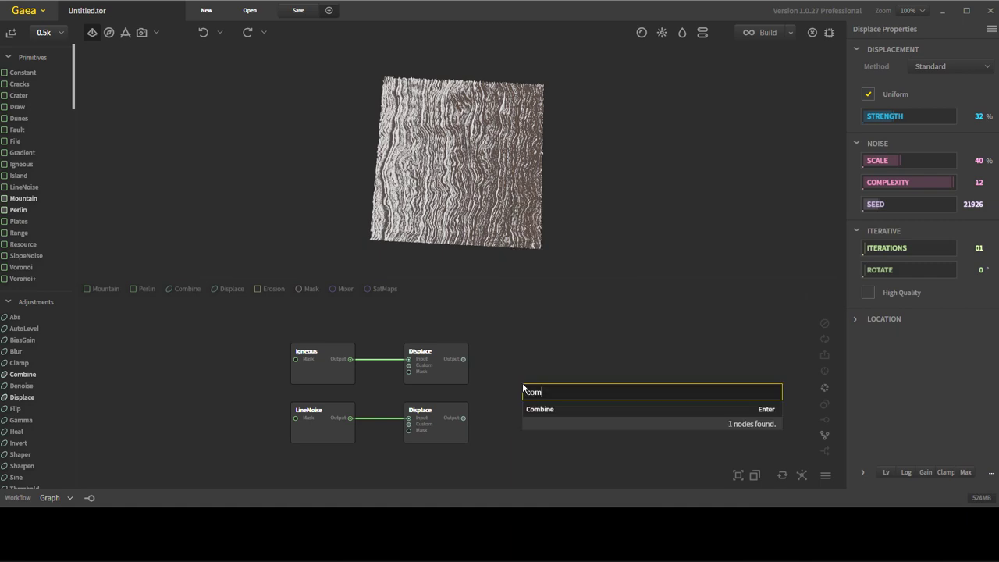
pyautogui.press('Return')
pyautogui.moveTo(463, 417)
pyautogui.mouseDown()
pyautogui.moveTo(524, 414)
pyautogui.moveTo(552, 429)
pyautogui.mouseUp()
pyautogui.moveTo(437, 429); pyautogui.dragTo(453, 455)
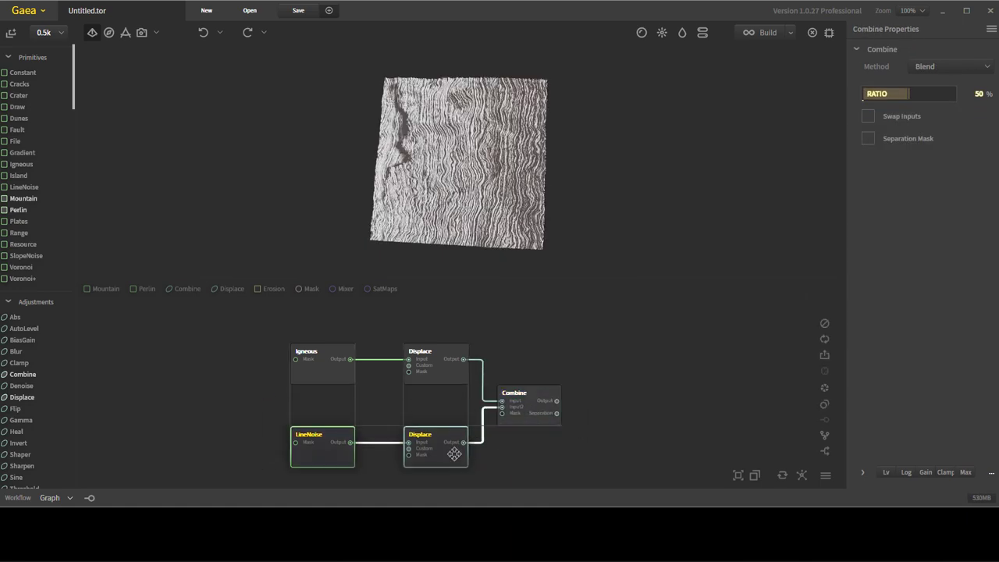
# Step: Set Combine to Subtract at about 5% ratio and add a Transform after the lower Displace
pyautogui.click(952, 67)
pyautogui.click(927, 133)
pyautogui.moveTo(514, 195); pyautogui.dragTo(396, 236)
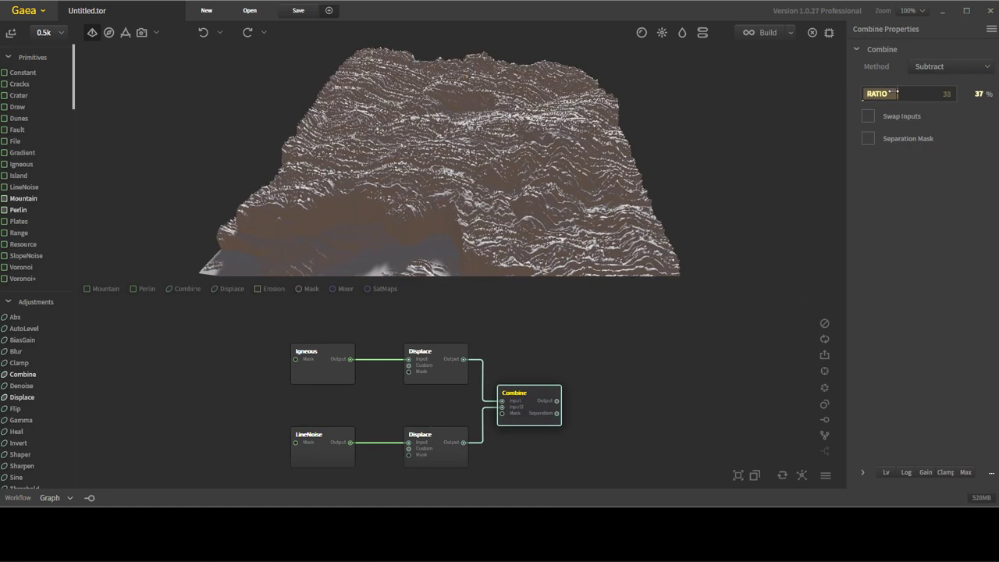
pyautogui.moveTo(463, 443)
pyautogui.mouseDown()
pyautogui.moveTo(475, 464)
pyautogui.moveTo(511, 468)
pyautogui.mouseUp()
pyautogui.press('Return')
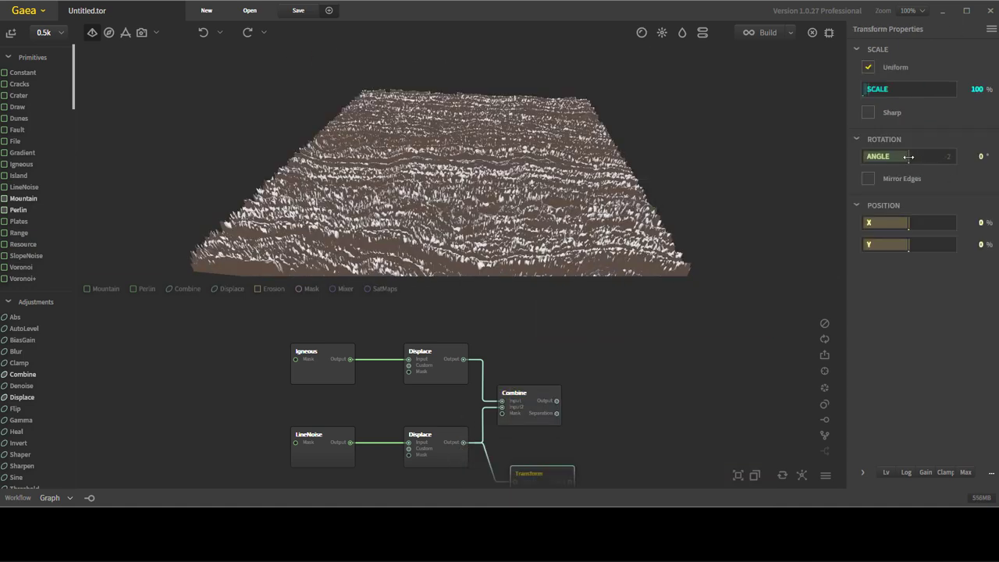
# Step: Wire Transform into Combine's second input, align the nodes, and nudge the ratio to 10%
pyautogui.moveTo(570, 480)
pyautogui.mouseDown()
pyautogui.moveTo(502, 407)
pyautogui.moveTo(608, 367)
pyautogui.mouseUp()
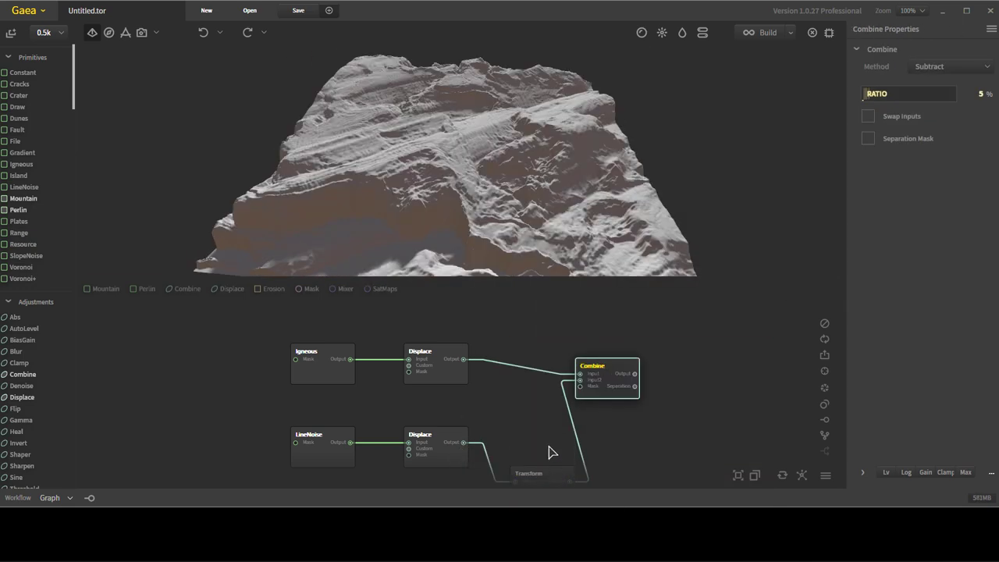
pyautogui.moveTo(538, 473); pyautogui.dragTo(539, 435)
pyautogui.moveTo(607, 366); pyautogui.dragTo(607, 352)
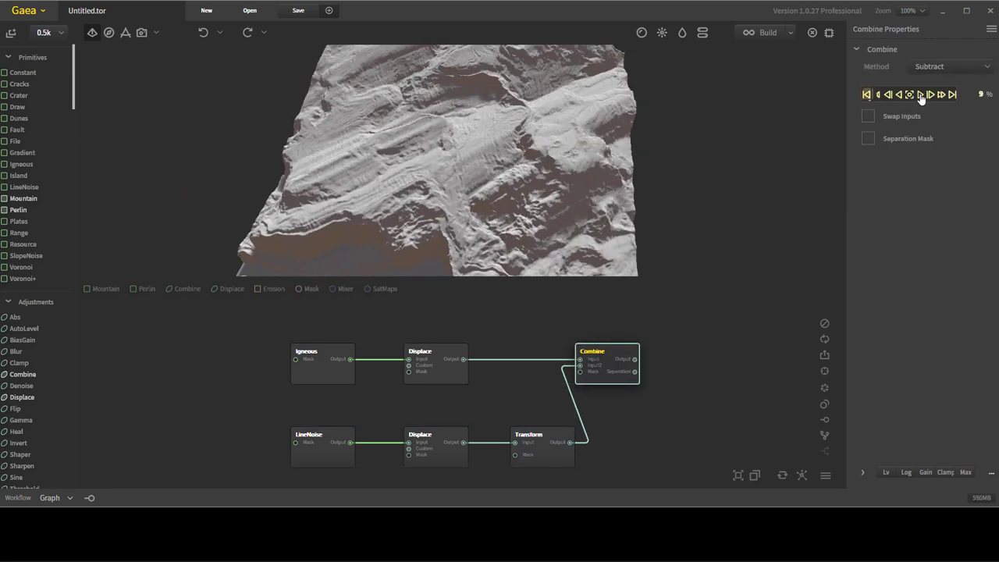
pyautogui.click(921, 95)
# Step: Widen the node library, try a Height mask on Combine, then delete it
pyautogui.scroll(-5, 31, 414)
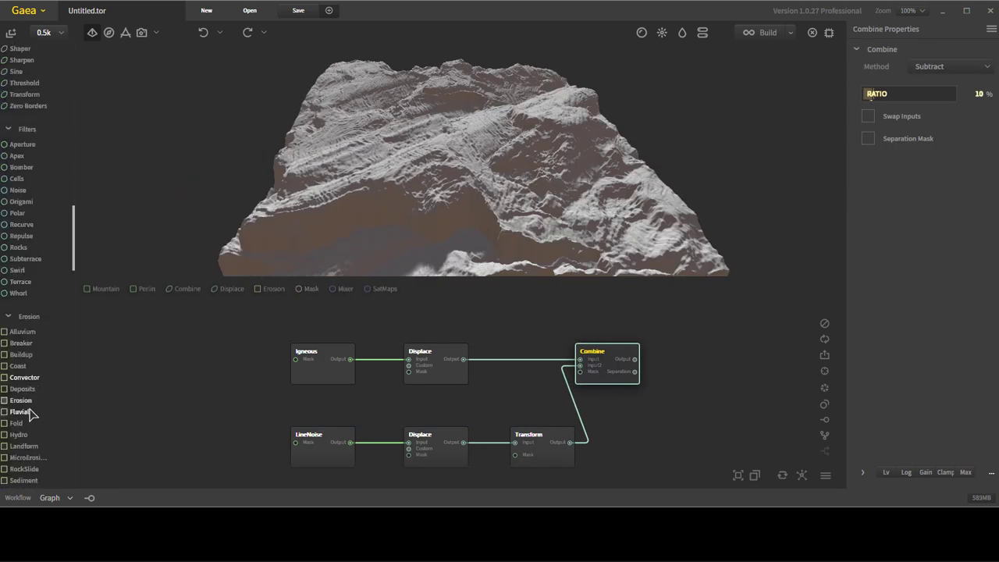
pyautogui.moveTo(75, 390); pyautogui.dragTo(227, 380)
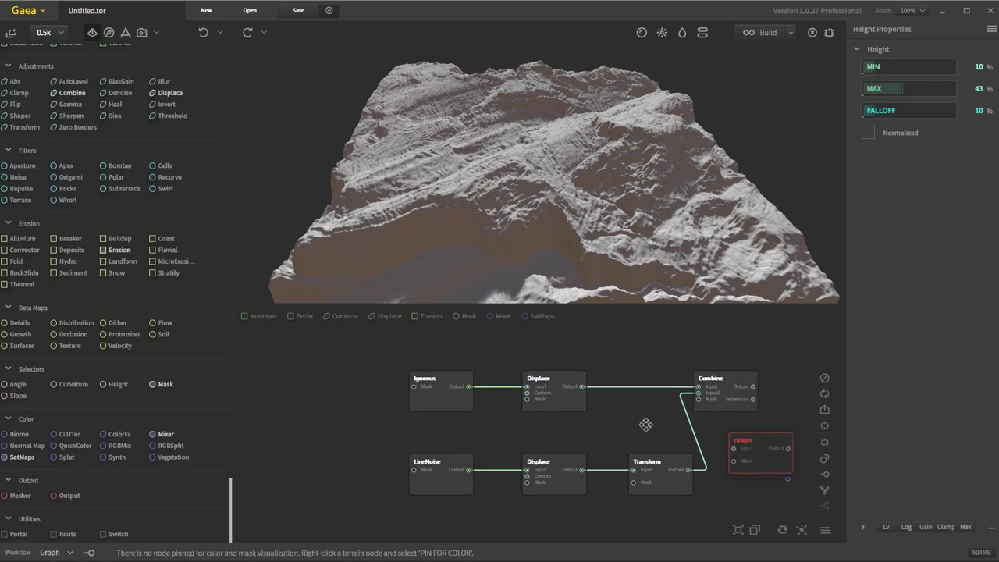
pyautogui.moveTo(738, 441)
pyautogui.mouseDown()
pyautogui.moveTo(585, 441)
pyautogui.moveTo(647, 412)
pyautogui.moveTo(639, 399)
pyautogui.mouseUp()
pyautogui.click(675, 379)
pyautogui.click(617, 463)
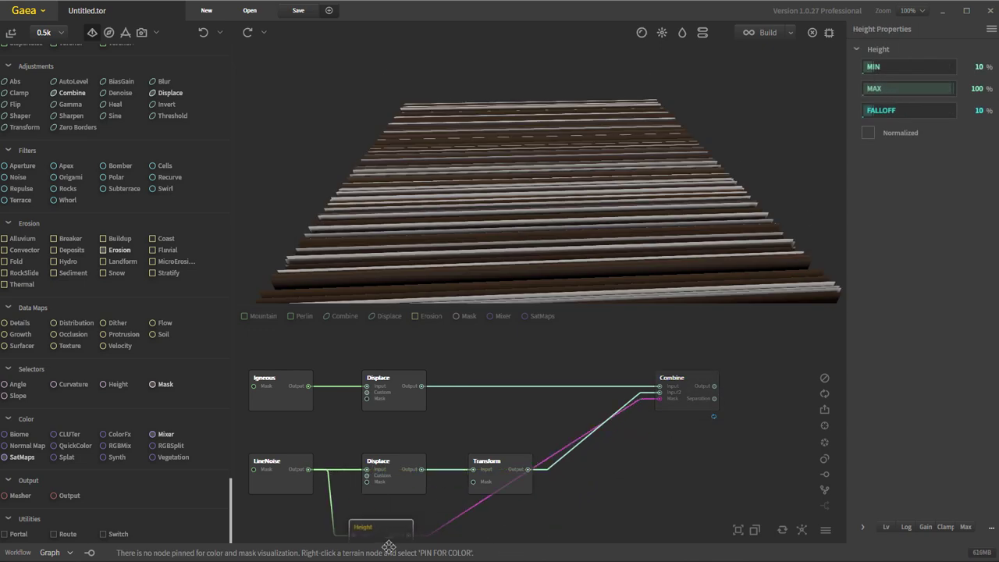
pyautogui.press('Delete')
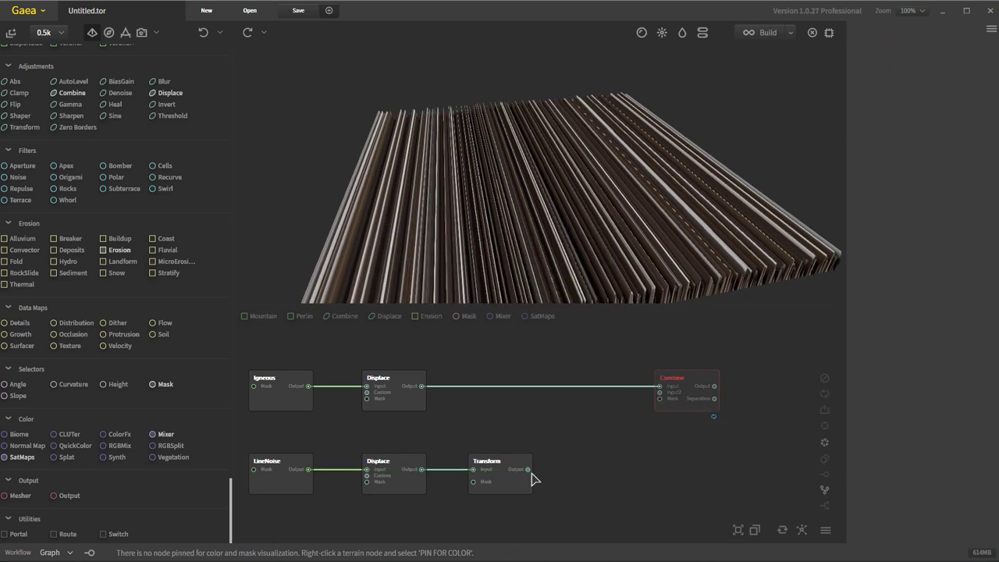
pyautogui.moveTo(673, 378); pyautogui.dragTo(551, 378)
# Step: Raise the Combine subtract ratio to 12%
pyautogui.moveTo(574, 148); pyautogui.dragTo(612, 205)
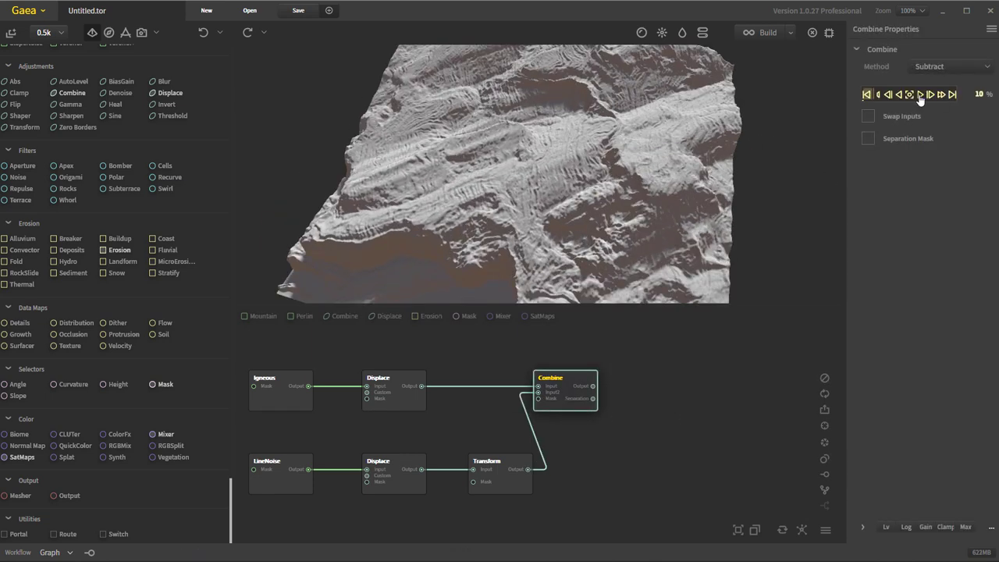
pyautogui.click(922, 95)
pyautogui.click(921, 96)
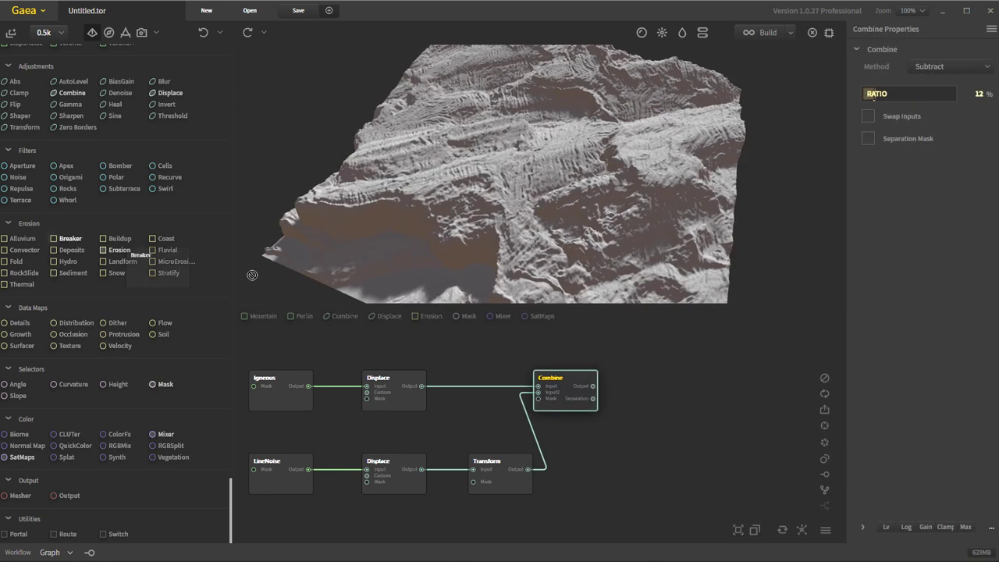
# Step: Add a Breaker node after Combine in Accurate mode with Hard Cracks and deeper cuts
pyautogui.moveTo(252, 274); pyautogui.dragTo(656, 381)
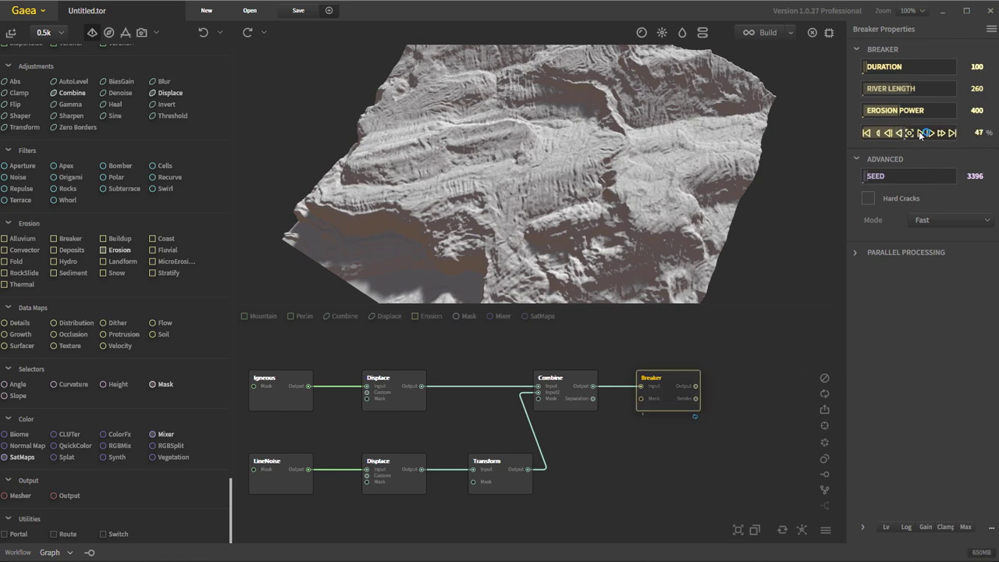
pyautogui.click(953, 219)
pyautogui.click(937, 258)
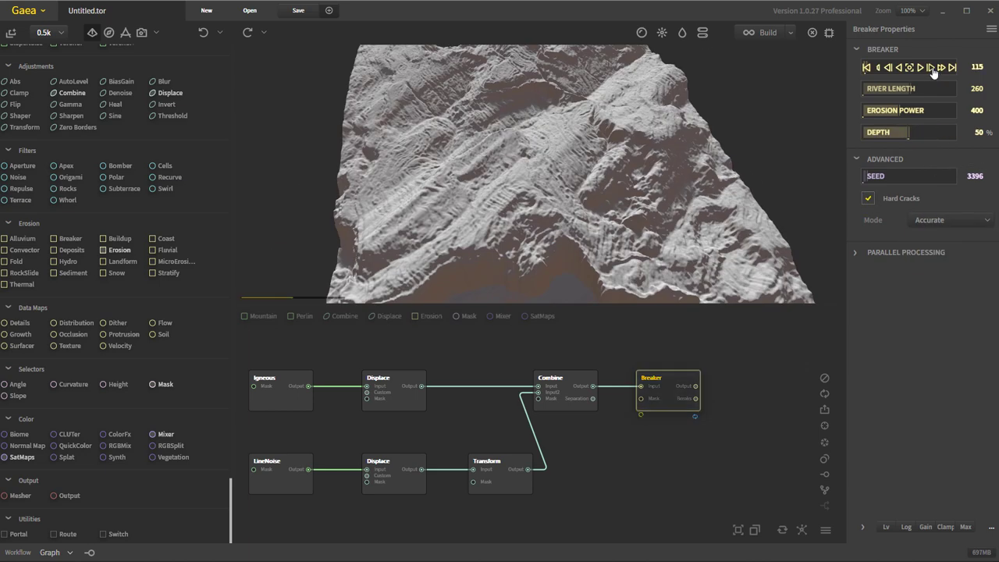
pyautogui.moveTo(641, 172); pyautogui.dragTo(861, 108)
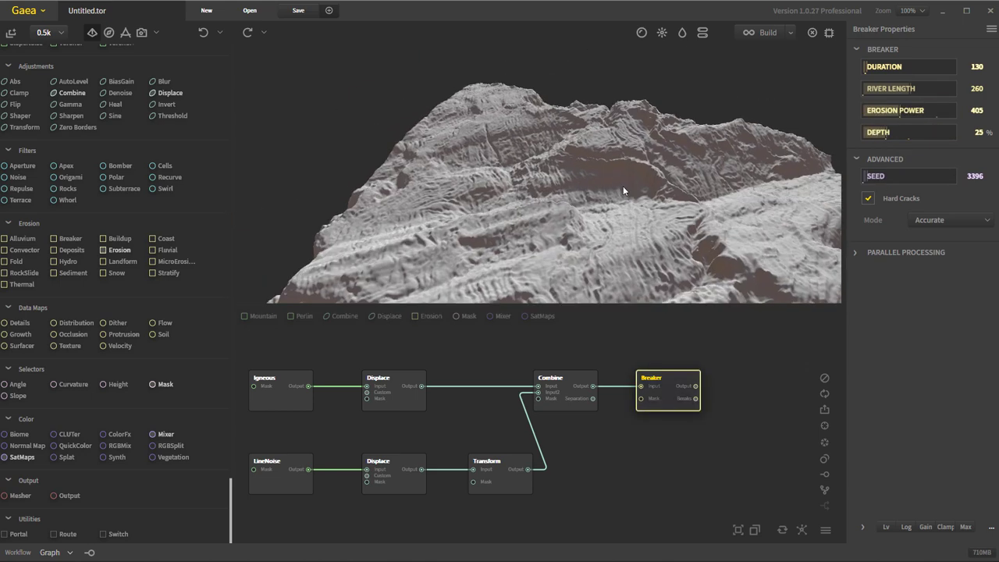
pyautogui.hotkey('ctrl', 'z')
pyautogui.hotkey('ctrl', 'z')
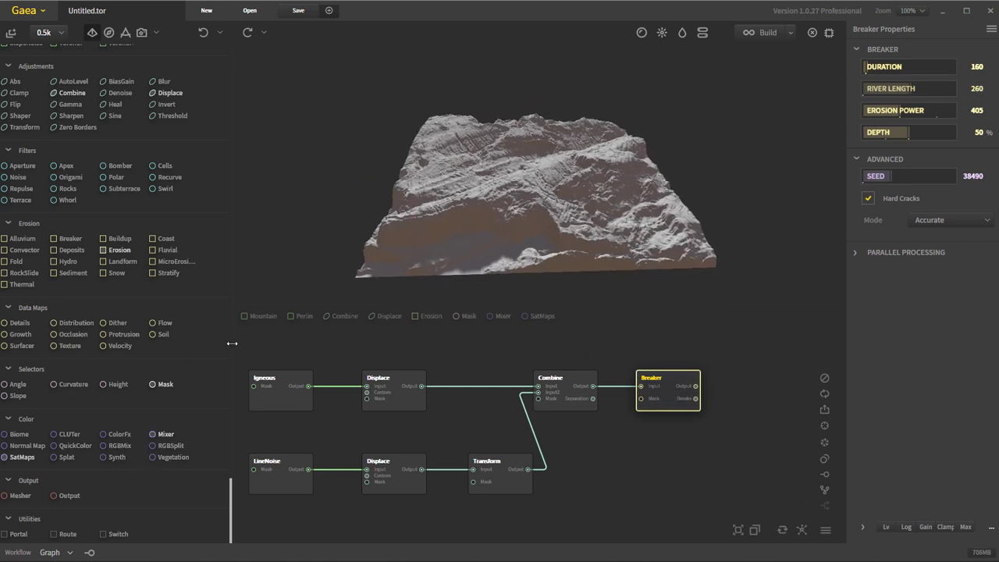
pyautogui.moveTo(232, 343); pyautogui.dragTo(190, 346)
# Step: Add a Fold node after Breaker and place a duplicate below it
pyautogui.moveTo(663, 392); pyautogui.dragTo(670, 392)
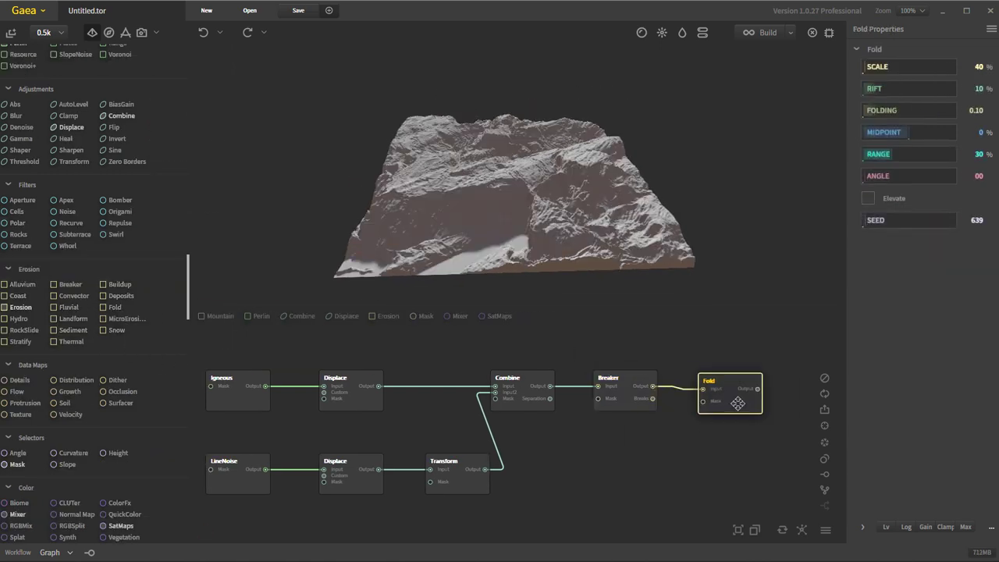
pyautogui.hotkey('ctrl', 'd')
pyautogui.moveTo(737, 469); pyautogui.dragTo(554, 468, button='middle')
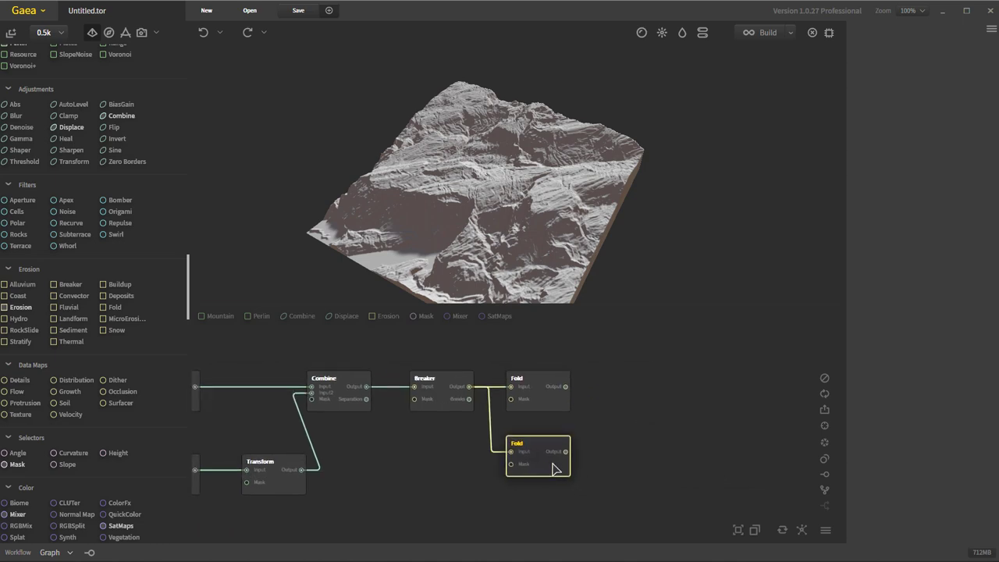
pyautogui.click(554, 467)
# Step: Set the second Fold to angle 45, rift 20% and folding 0.30
pyautogui.moveTo(885, 182); pyautogui.dragTo(898, 178)
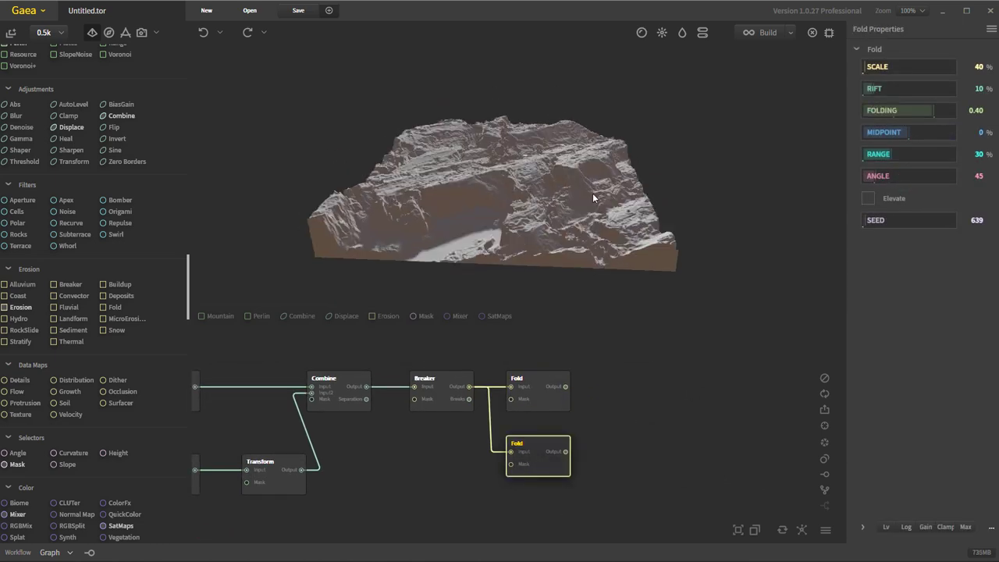
pyautogui.click(931, 89)
pyautogui.moveTo(909, 110)
pyautogui.click(931, 110)
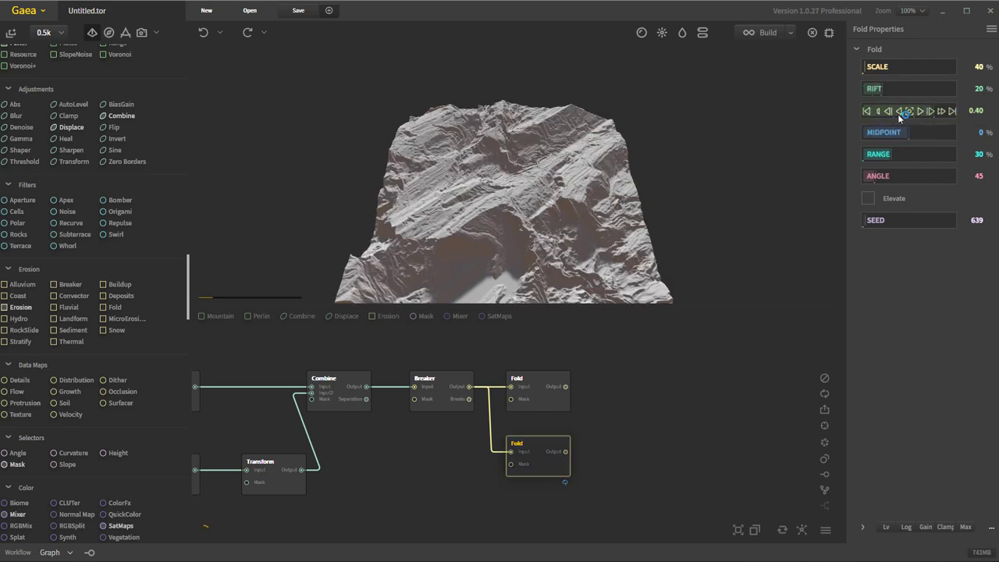
pyautogui.moveTo(582, 141); pyautogui.dragTo(457, 206)
# Step: Add a Combine node fed by the top Fold and the lower Fold as Input2
pyautogui.moveTo(565, 386); pyautogui.dragTo(653, 408)
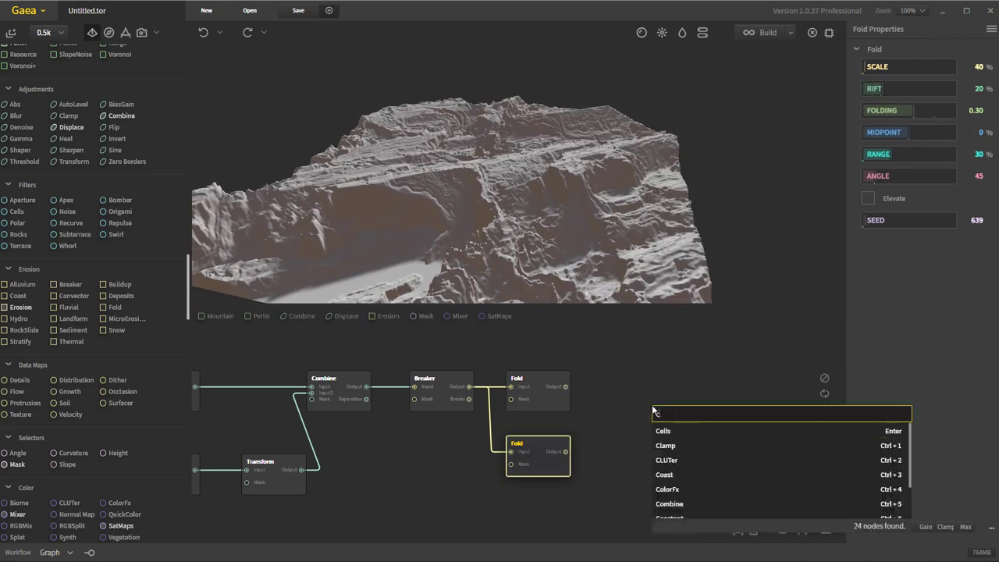
pyautogui.click(687, 507)
pyautogui.moveTo(565, 451)
pyautogui.mouseDown()
pyautogui.moveTo(659, 422)
pyautogui.moveTo(629, 420)
pyautogui.mouseUp()
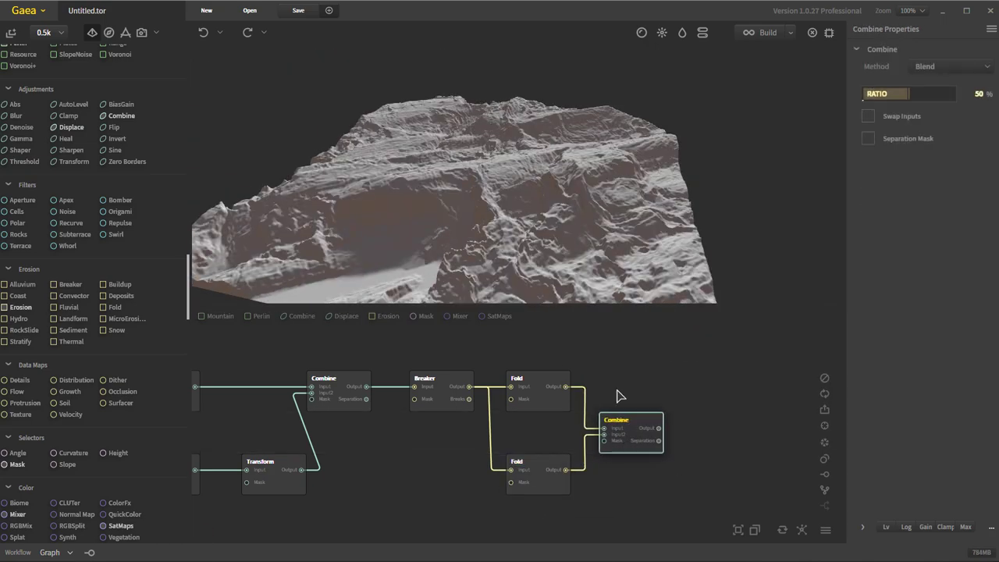
# Step: Set the Combine to Max blending at a 50% ratio
pyautogui.scroll(-2, 937, 66)
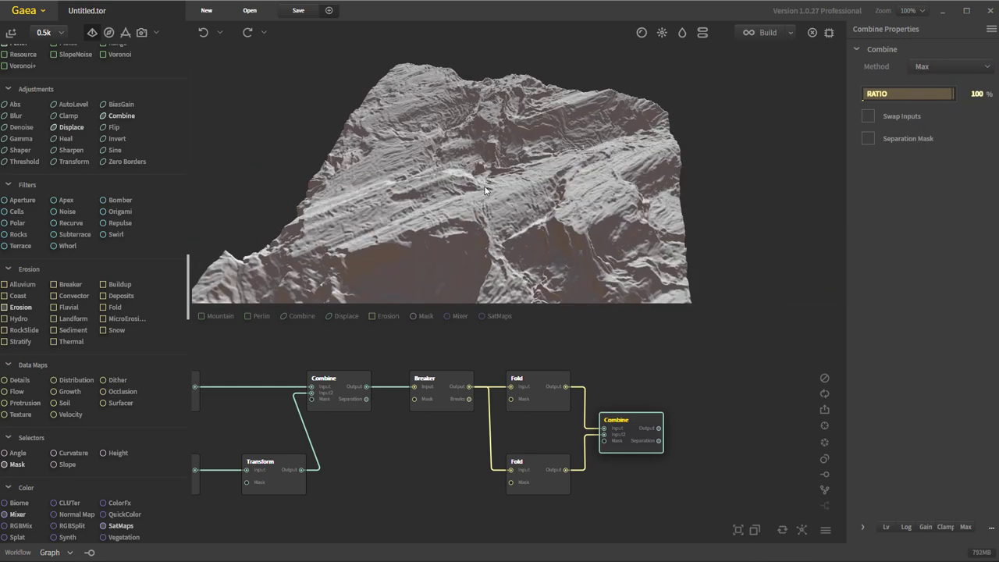
pyautogui.click(922, 94)
pyautogui.click(913, 94)
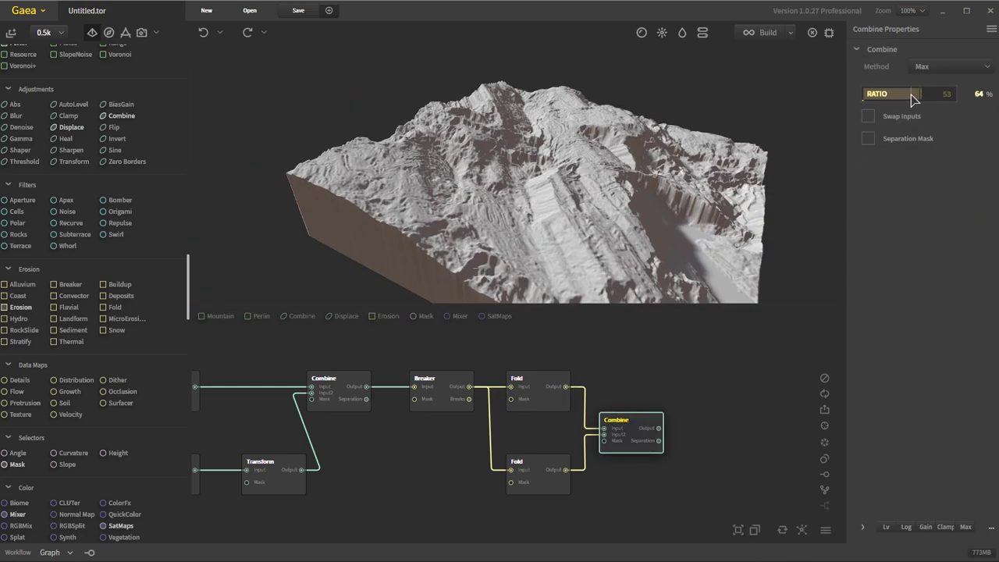
pyautogui.click(909, 93)
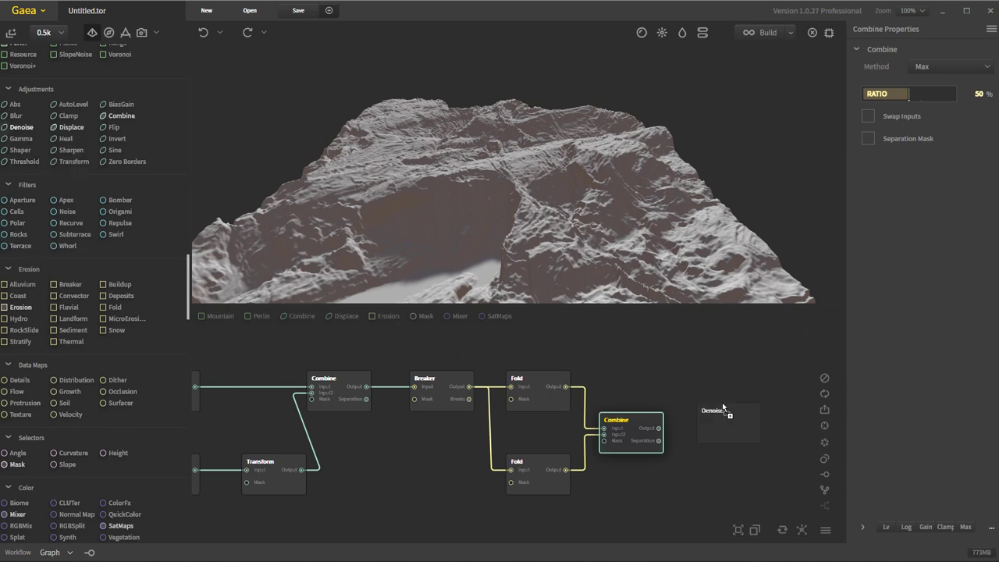
# Step: Chain Denoise and Heal after Combine and enable Denoise's Apply Enhancement
pyautogui.moveTo(724, 407); pyautogui.dragTo(724, 408)
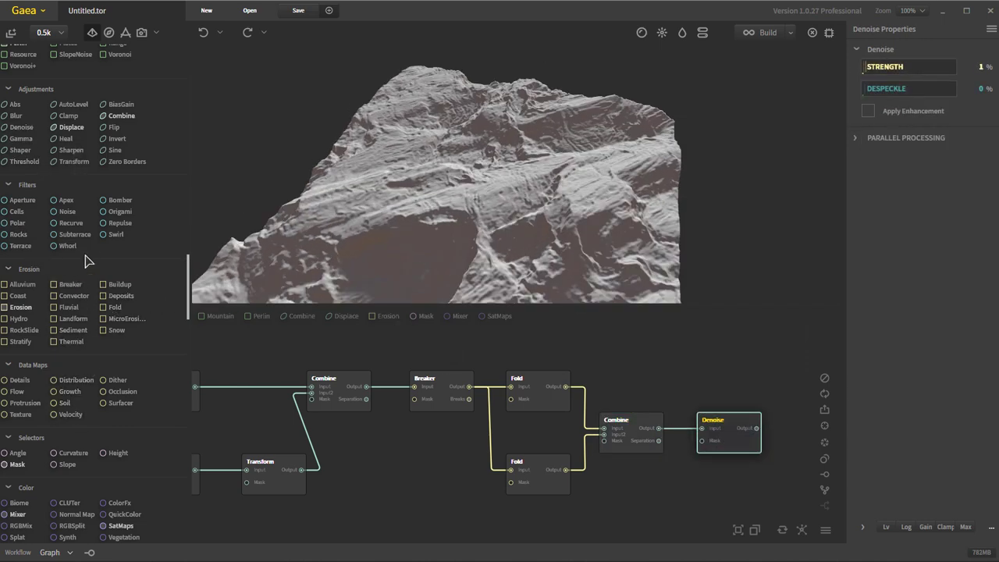
pyautogui.moveTo(649, 307); pyautogui.dragTo(726, 431)
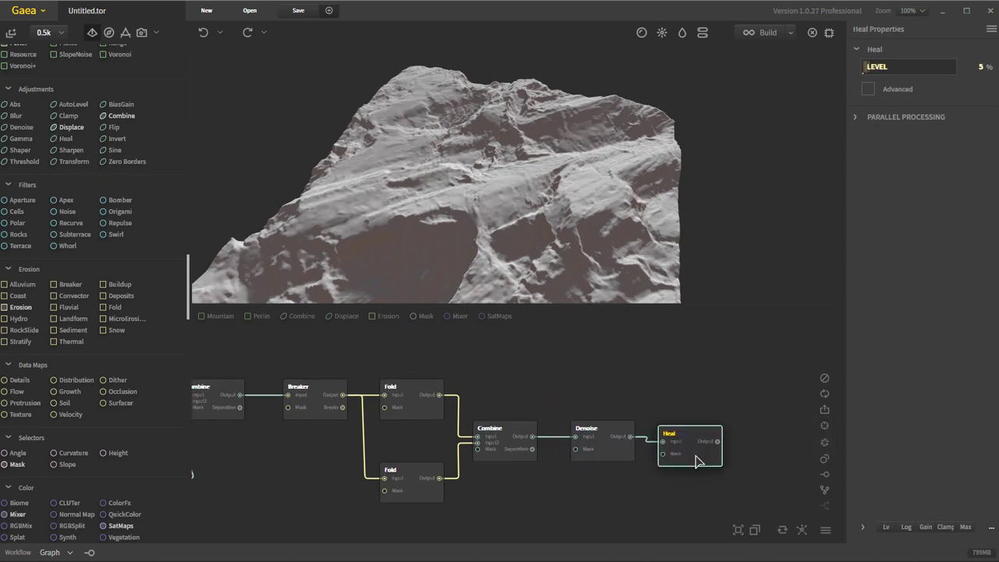
pyautogui.click(601, 437)
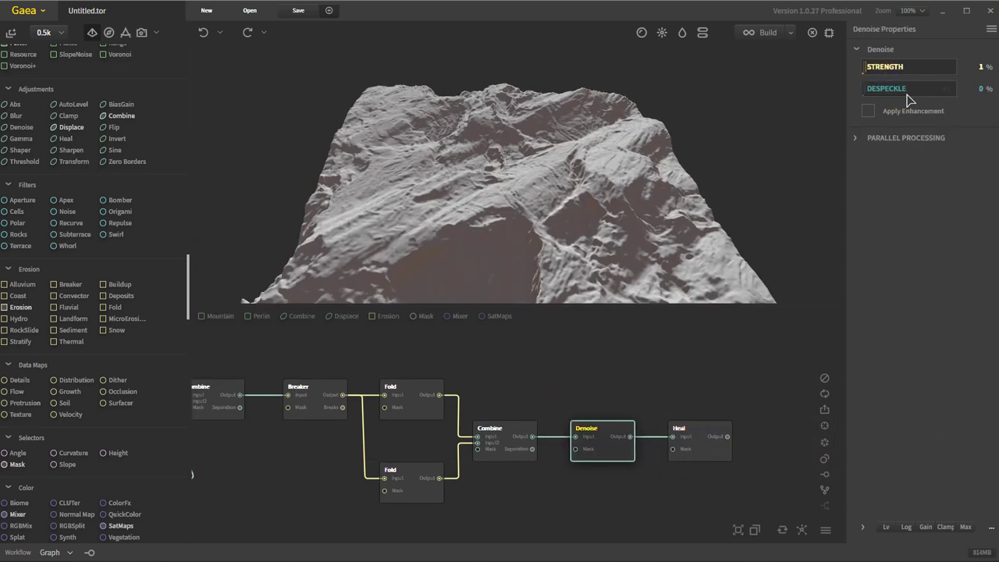
pyautogui.click(904, 113)
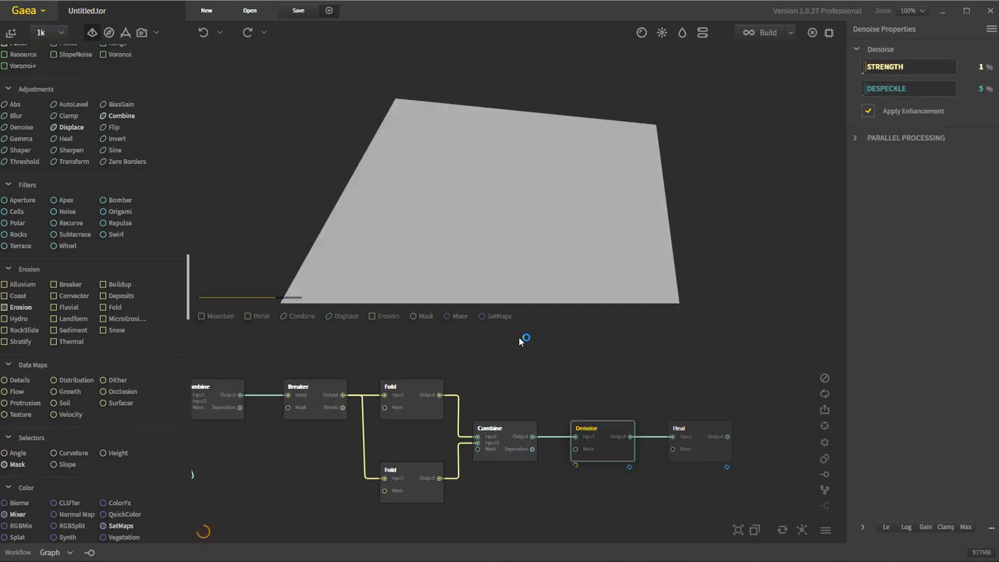
# Step: Set the Heal level to 1% and add an Erosion node after Heal
pyautogui.click(699, 441)
pyautogui.click(614, 453)
pyautogui.click(716, 451)
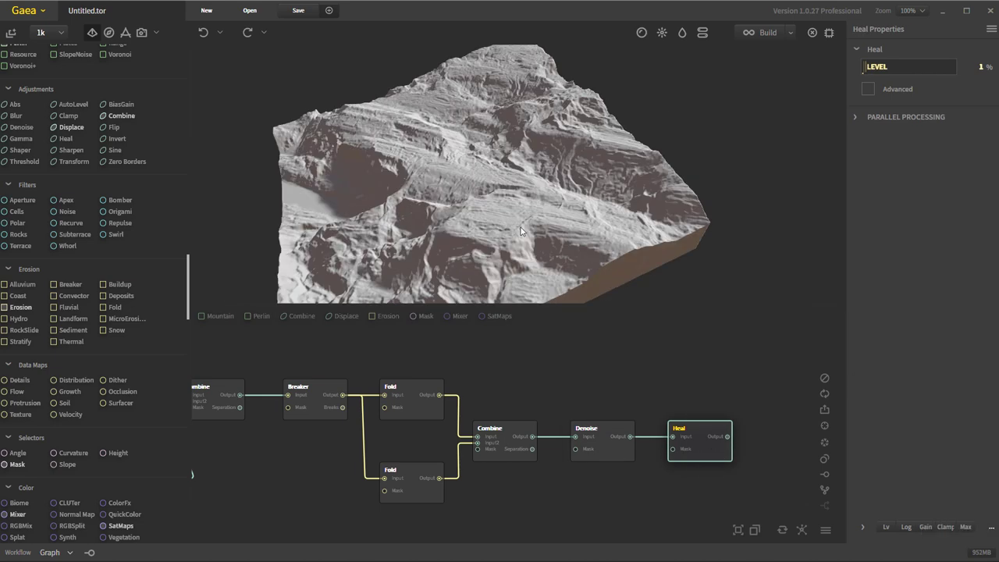
pyautogui.moveTo(370, 411); pyautogui.dragTo(773, 437)
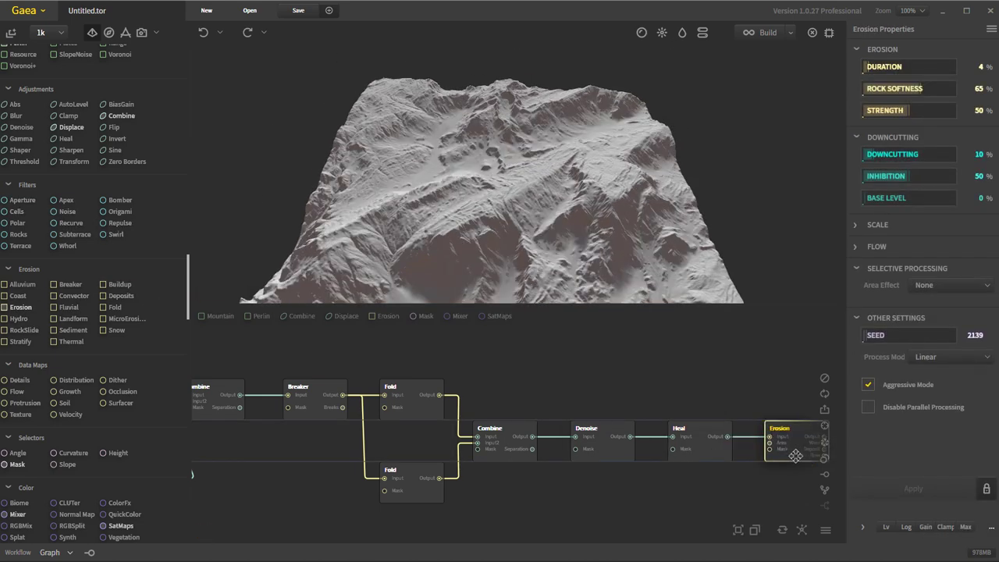
# Step: Add an output portal for the Erosion result and lower Erosion duration to 2%
pyautogui.scroll(-2, 504, 479)
pyautogui.scroll(-2, 615, 472)
pyautogui.scroll(3, 614, 473)
pyautogui.scroll(-2, 109, 404)
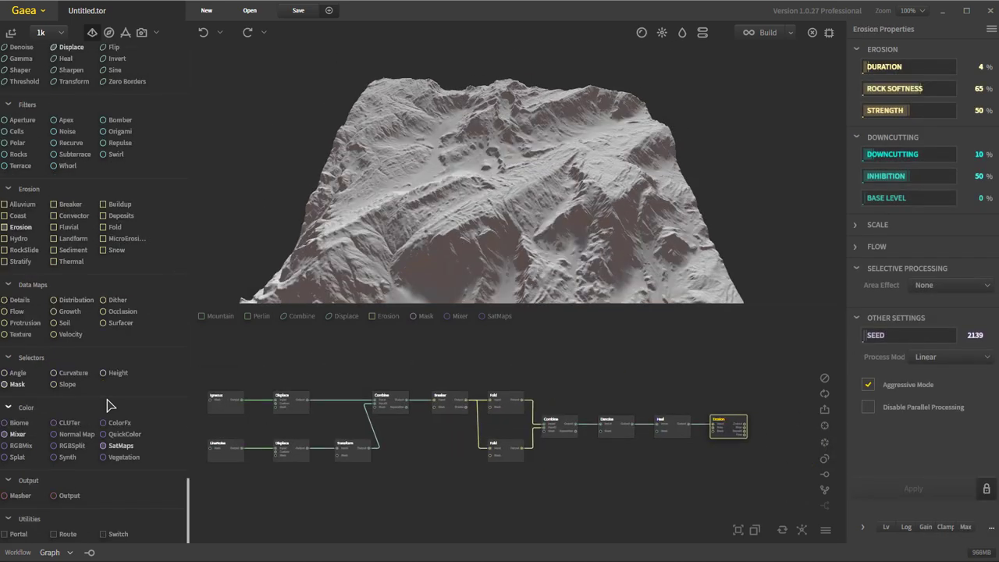
pyautogui.moveTo(16, 537); pyautogui.dragTo(649, 483)
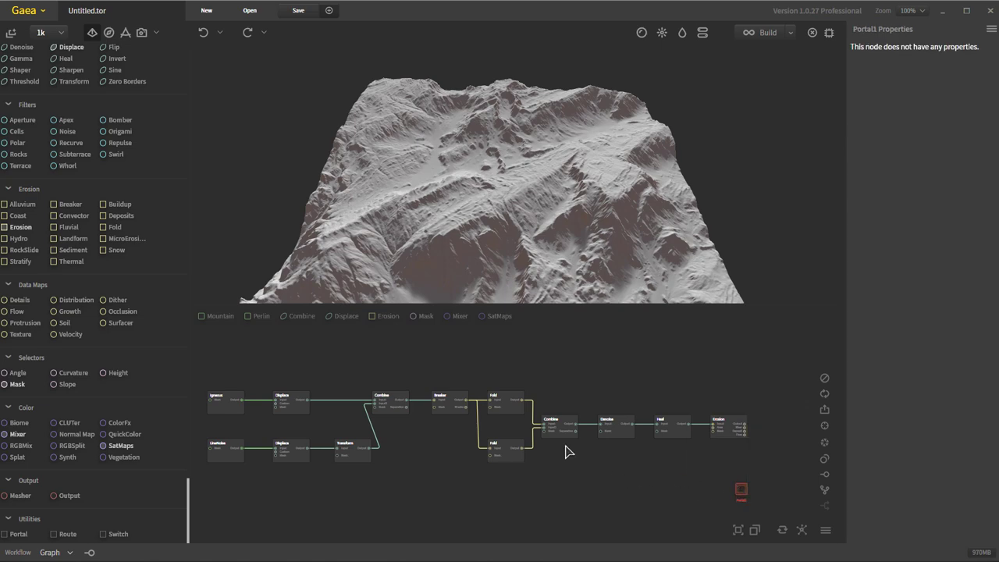
pyautogui.scroll(3, 636, 471)
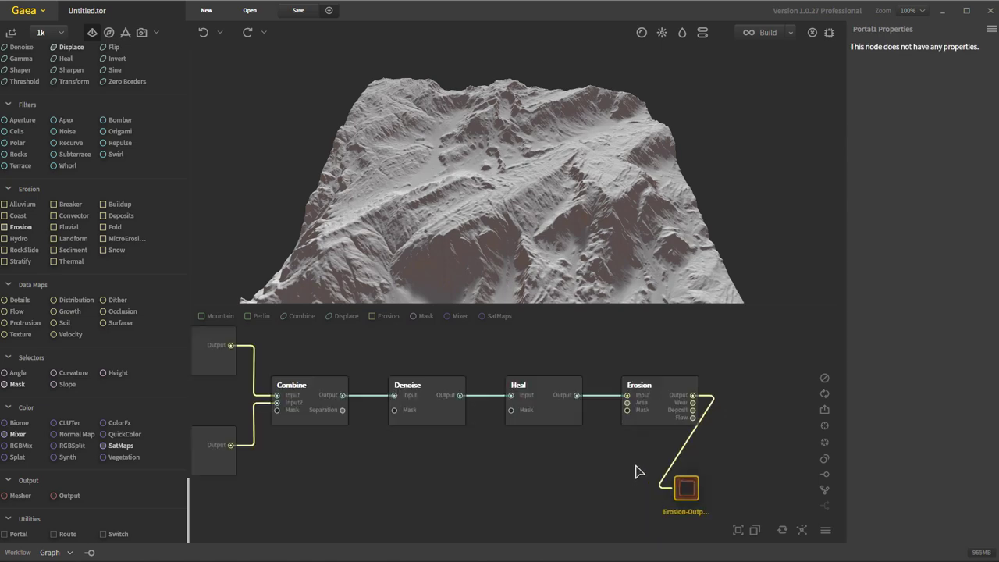
pyautogui.click(648, 390)
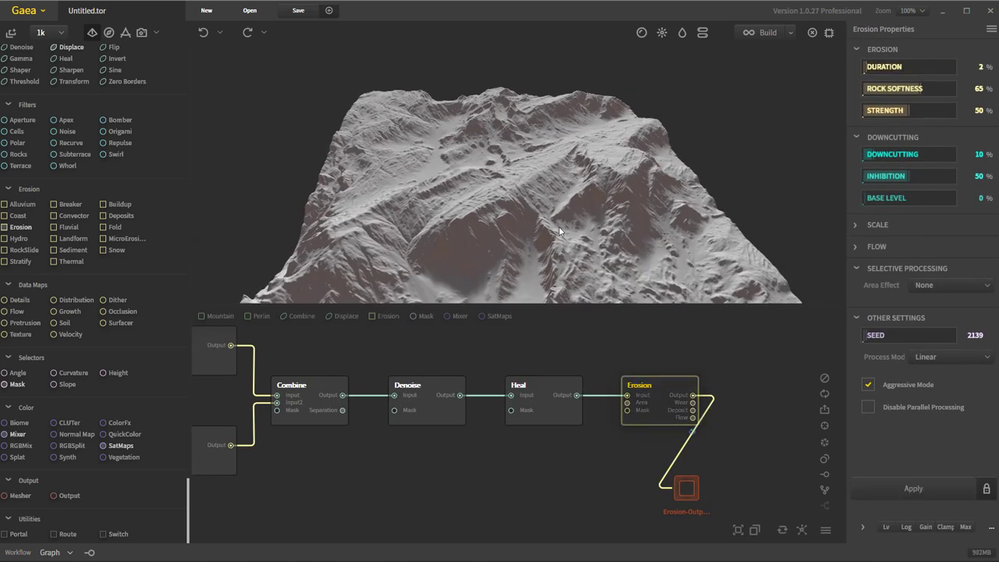
# Step: Delete the Erosion output portal node
pyautogui.click(687, 487)
pyautogui.press('Delete')
pyautogui.click(600, 297)
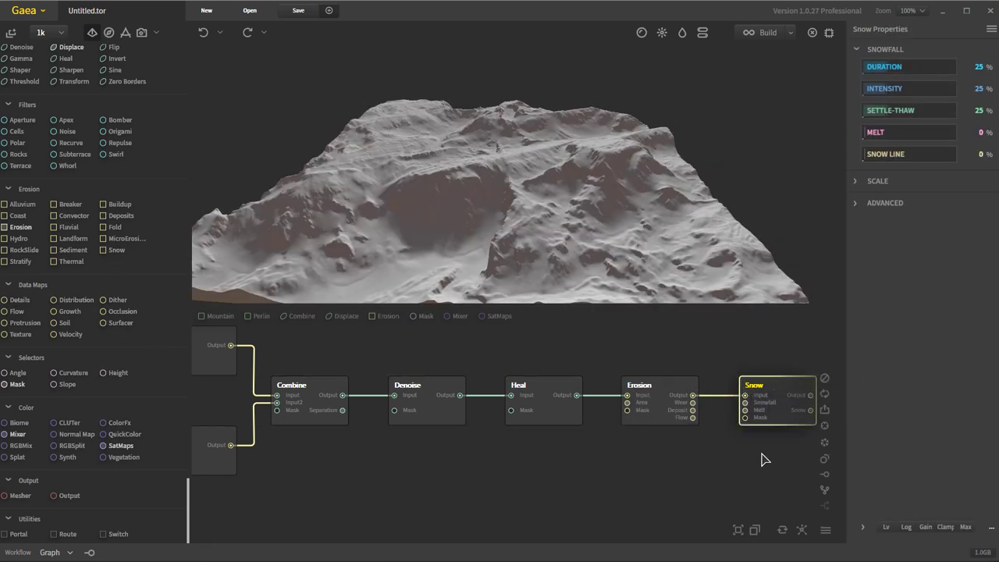
# Step: Wire a Height node into Snow's Mask input and arrange both nodes
pyautogui.moveTo(118, 372); pyautogui.dragTo(557, 490)
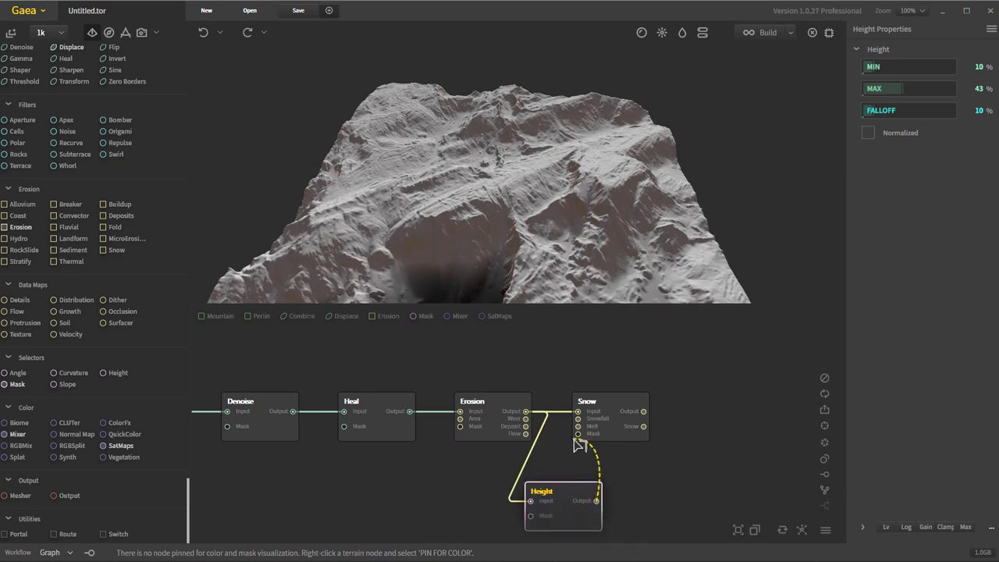
pyautogui.moveTo(650, 434); pyautogui.dragTo(707, 434)
pyautogui.moveTo(562, 516); pyautogui.dragTo(587, 516)
pyautogui.moveTo(578, 552); pyautogui.dragTo(578, 528)
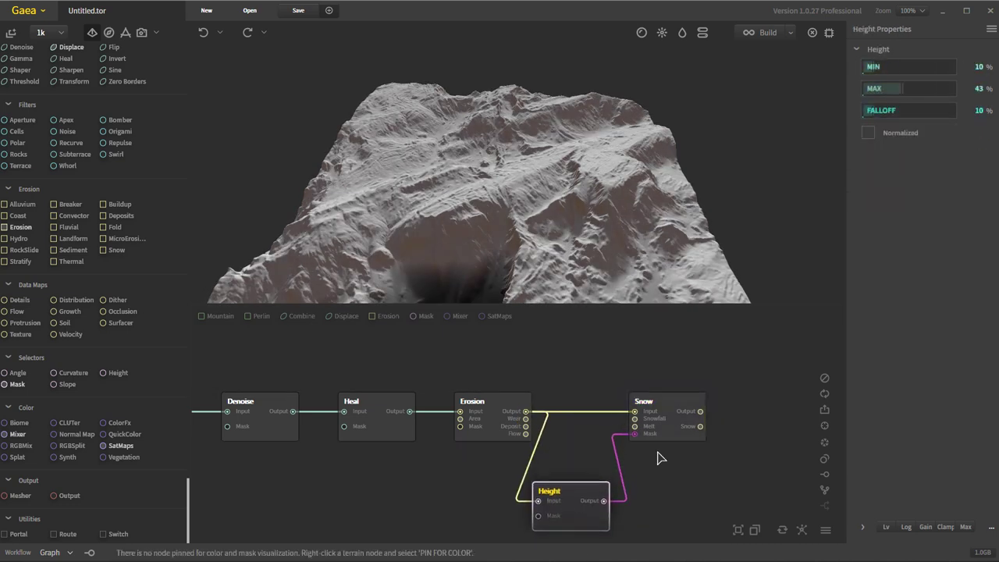
pyautogui.moveTo(664, 401); pyautogui.dragTo(645, 402)
# Step: Set the Height mask to 100% maximum, a raised minimum and 3% falloff
pyautogui.click(571, 491)
pyautogui.moveTo(903, 88); pyautogui.dragTo(956, 88)
pyautogui.moveTo(872, 66)
pyautogui.mouseDown()
pyautogui.moveTo(932, 67)
pyautogui.moveTo(885, 68)
pyautogui.mouseUp()
pyautogui.moveTo(882, 117); pyautogui.dragTo(872, 115)
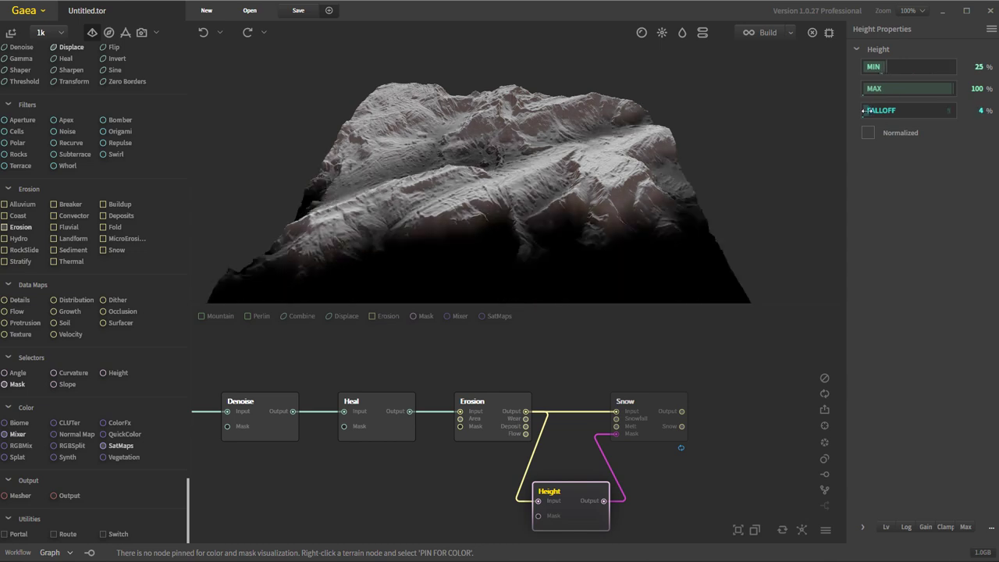
pyautogui.moveTo(910, 67)
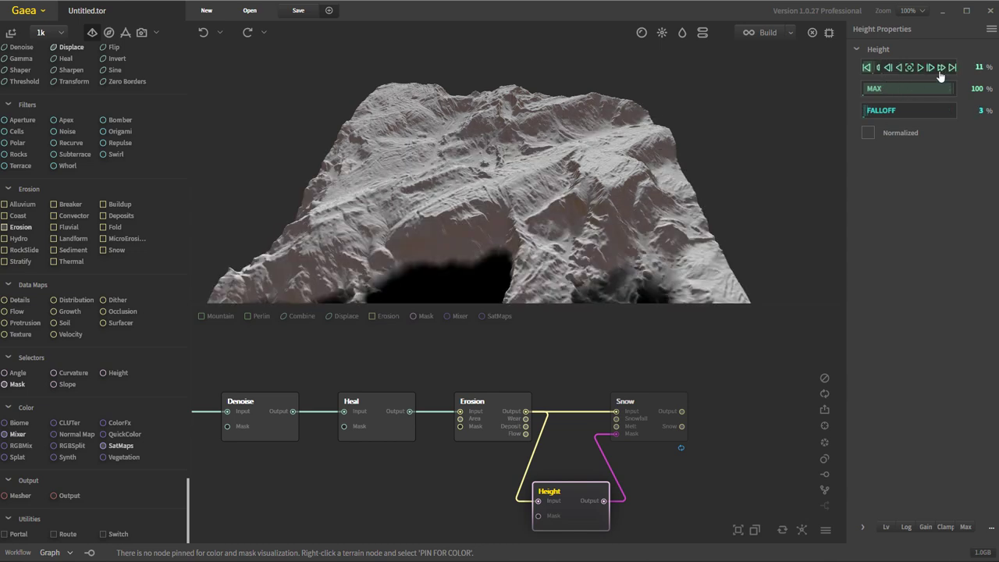
pyautogui.click(942, 67)
pyautogui.click(900, 68)
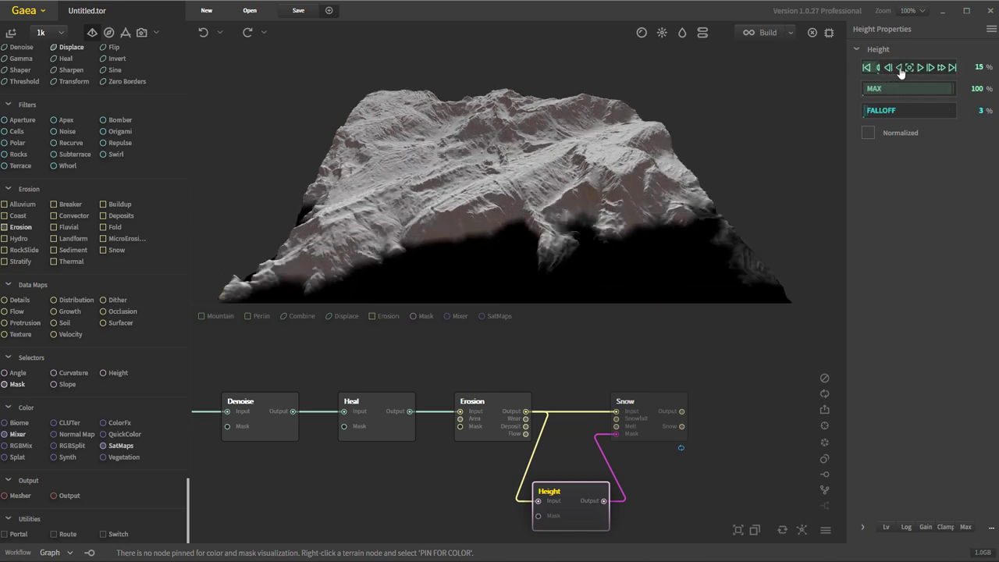
# Step: Set Snow to 51% duration and 41% settle-thaw, and adjust the slip-off angle
pyautogui.click(648, 403)
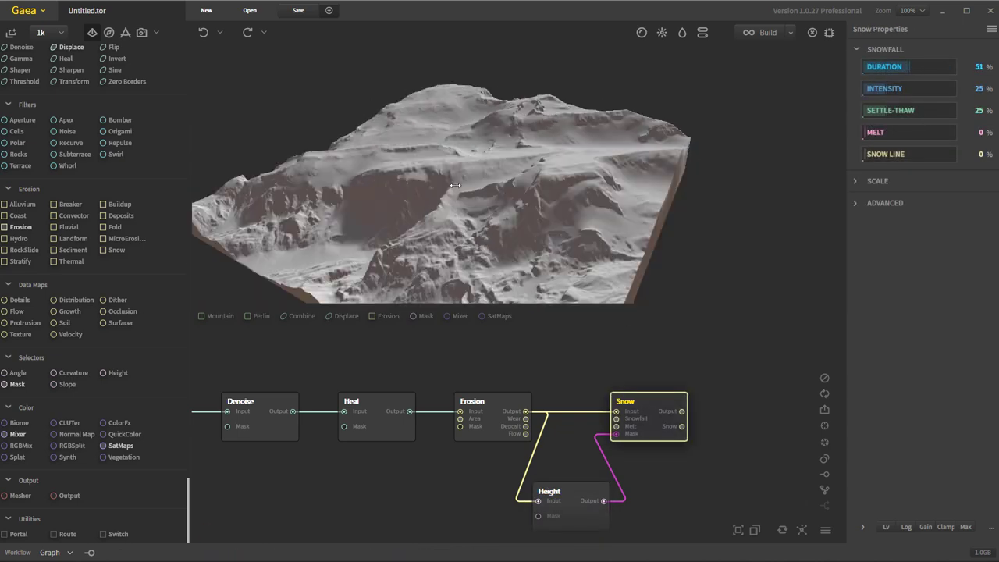
pyautogui.moveTo(870, 156)
pyautogui.mouseDown()
pyautogui.moveTo(889, 154)
pyautogui.moveTo(866, 155)
pyautogui.mouseUp()
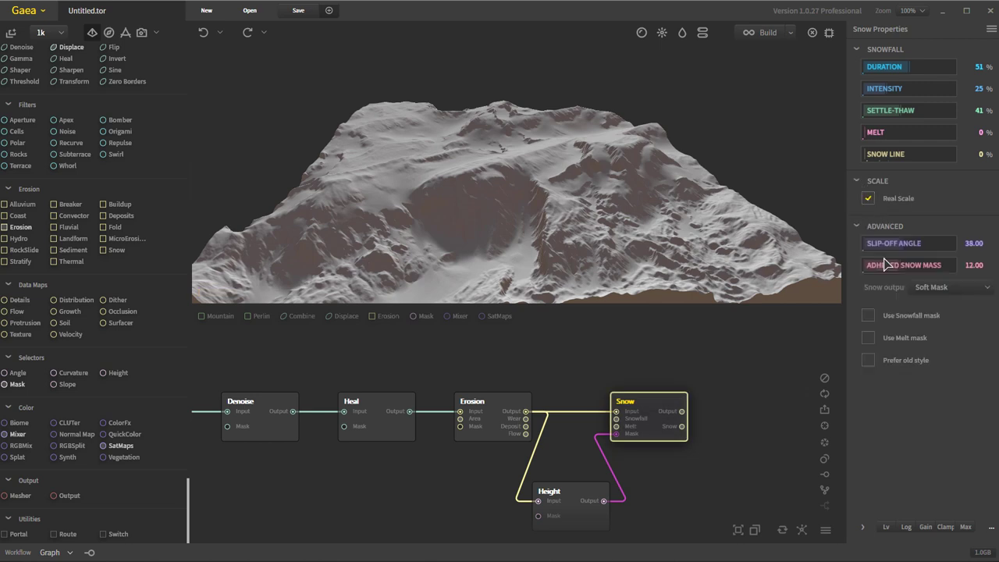
pyautogui.moveTo(915, 247)
pyautogui.mouseDown()
pyautogui.moveTo(895, 254)
pyautogui.moveTo(898, 245)
pyautogui.mouseUp()
# Step: Add a QuickColor node from Snow's output to preview the snow mask
pyautogui.moveTo(754, 452); pyautogui.dragTo(712, 447, button='middle')
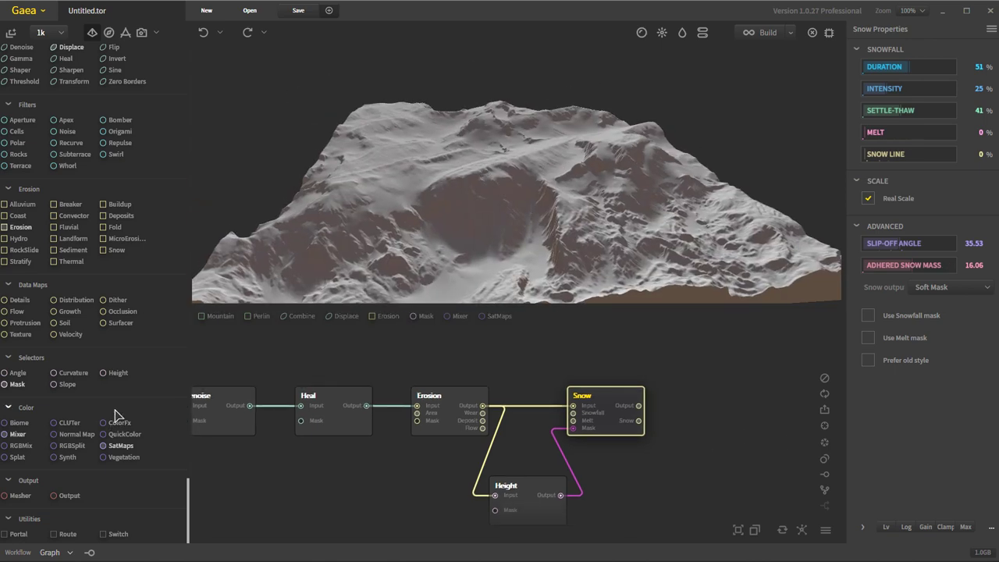
pyautogui.moveTo(638, 420); pyautogui.dragTo(703, 475)
pyautogui.click(719, 497)
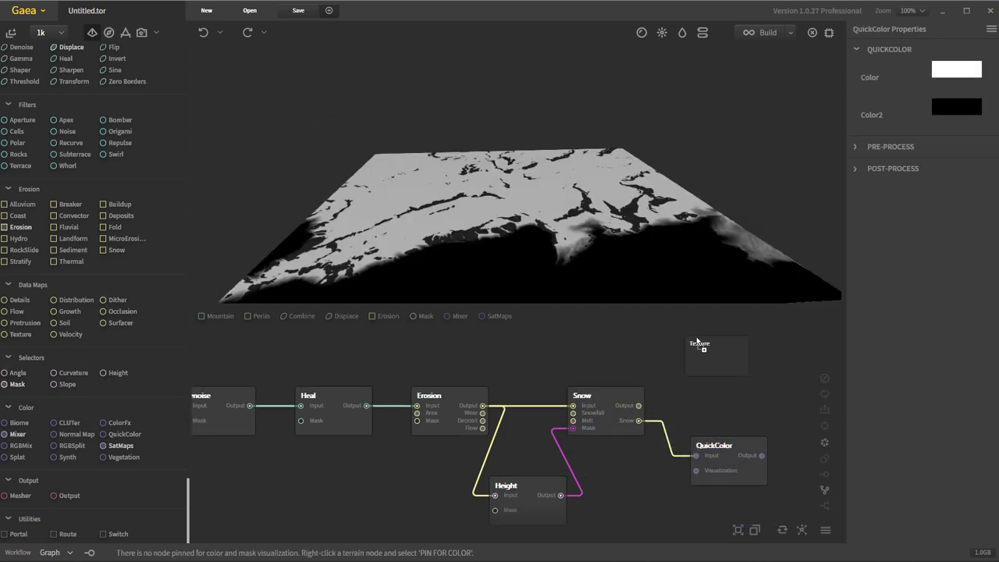
# Step: Add Texture and Curvature nodes fed by Snow, joined into a new Combine node
pyautogui.moveTo(697, 341); pyautogui.dragTo(703, 345)
pyautogui.moveTo(74, 372); pyautogui.dragTo(671, 406)
pyautogui.moveTo(546, 351); pyautogui.dragTo(512, 409, button='middle')
pyautogui.moveTo(604, 463)
pyautogui.mouseDown()
pyautogui.moveTo(663, 418)
pyautogui.moveTo(696, 337)
pyautogui.mouseUp()
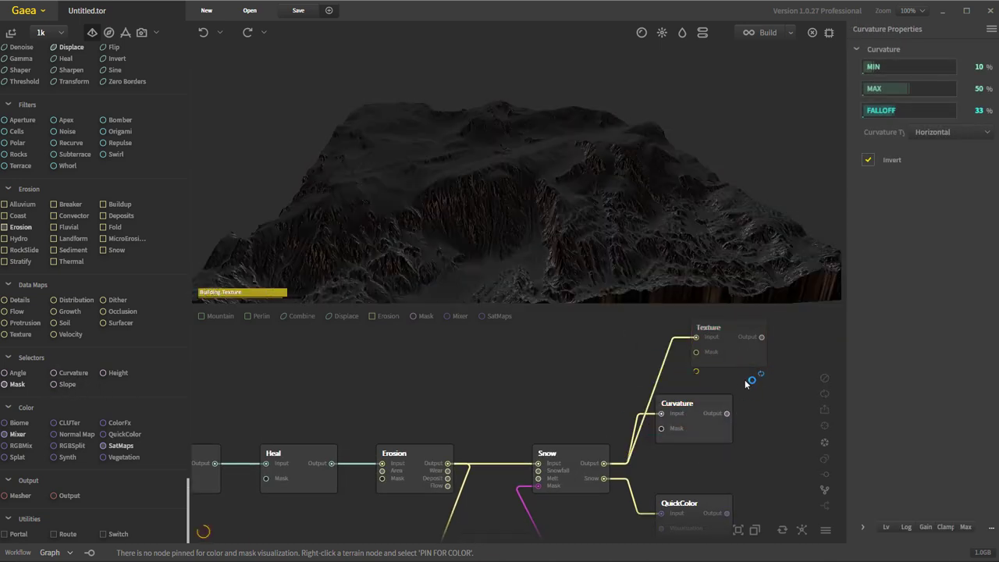
pyautogui.moveTo(746, 383); pyautogui.dragTo(700, 370)
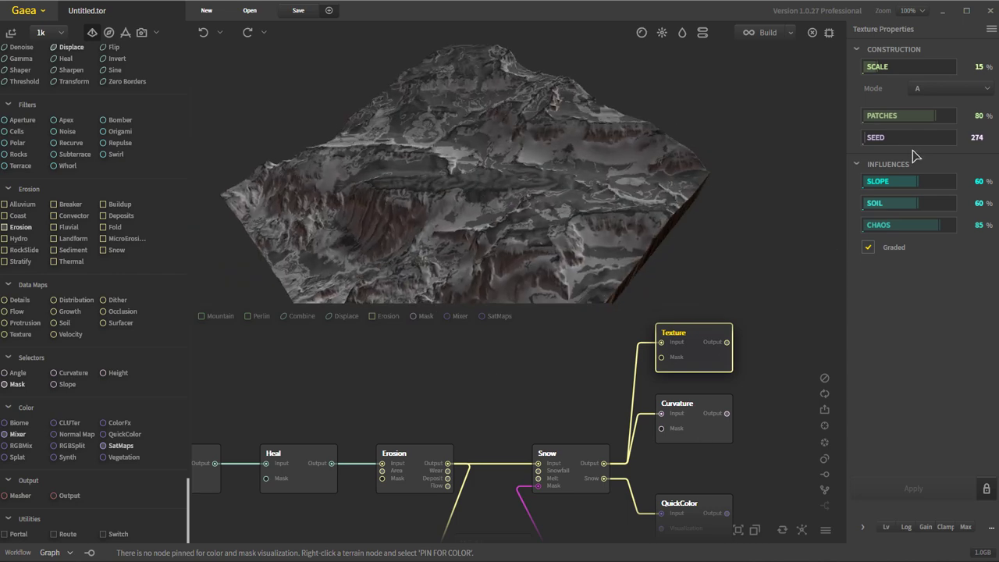
pyautogui.moveTo(791, 409); pyautogui.dragTo(791, 409)
pyautogui.click(812, 397)
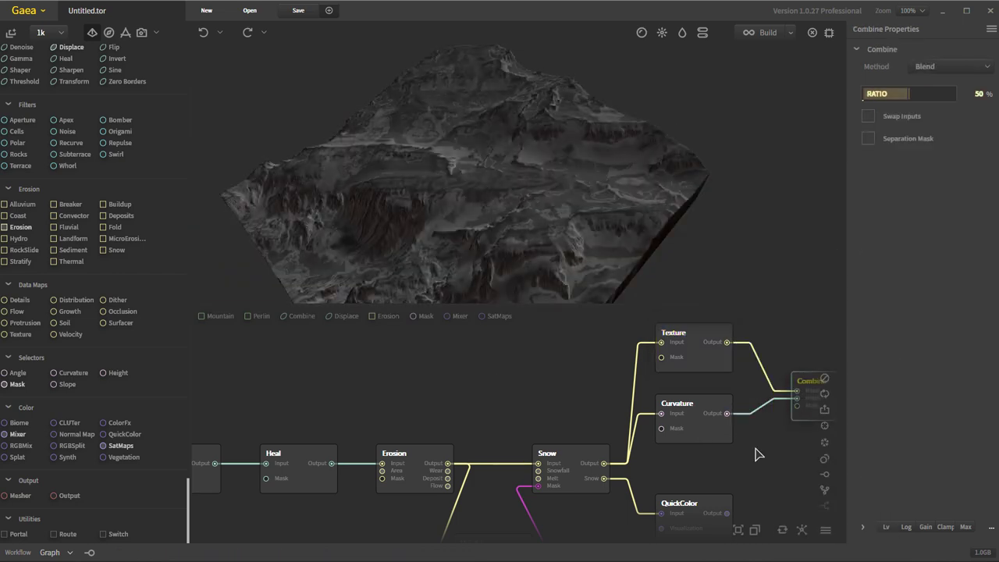
# Step: Set the Combine method to Blend at 50% ratio and maximize the Gaea window
pyautogui.click(572, 321)
pyautogui.click(665, 363)
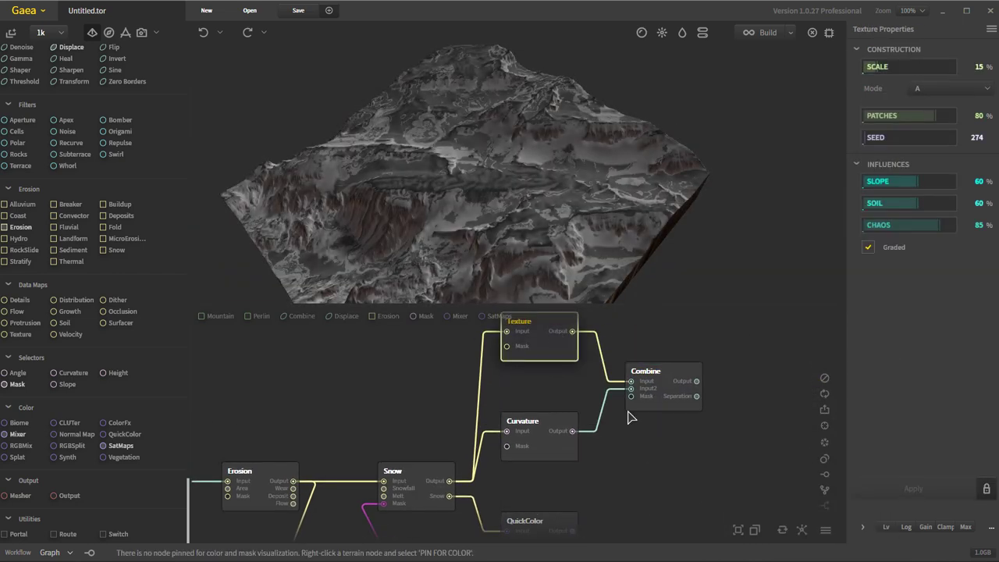
pyautogui.click(952, 67)
pyautogui.click(925, 207)
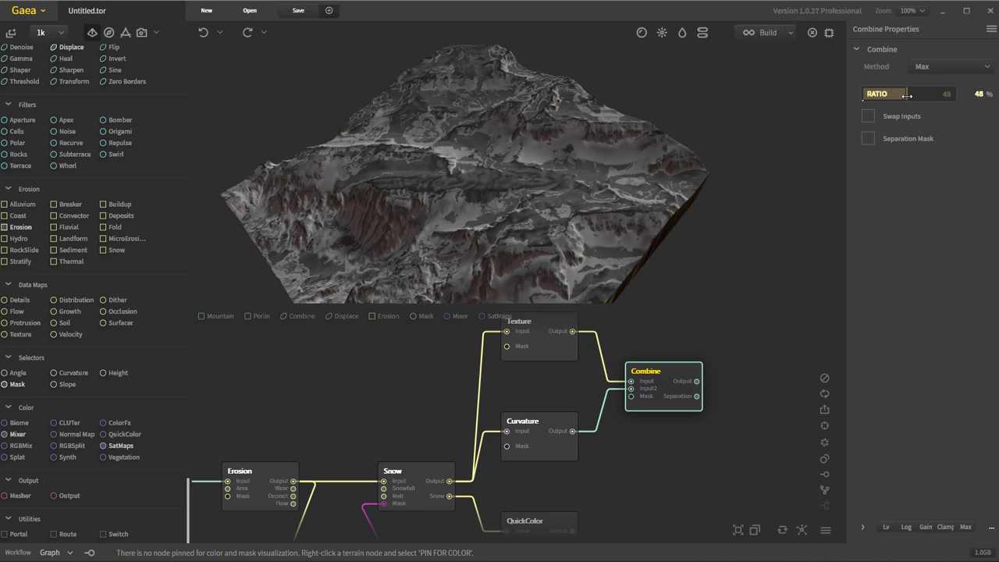
pyautogui.click(952, 67)
pyautogui.click(894, 80)
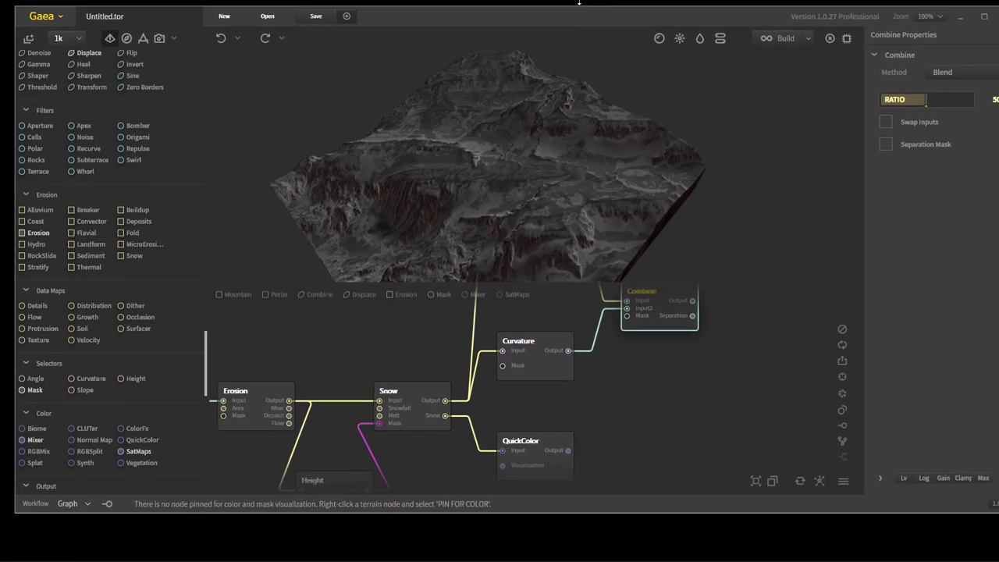
pyautogui.moveTo(580, 3); pyautogui.dragTo(579, 1)
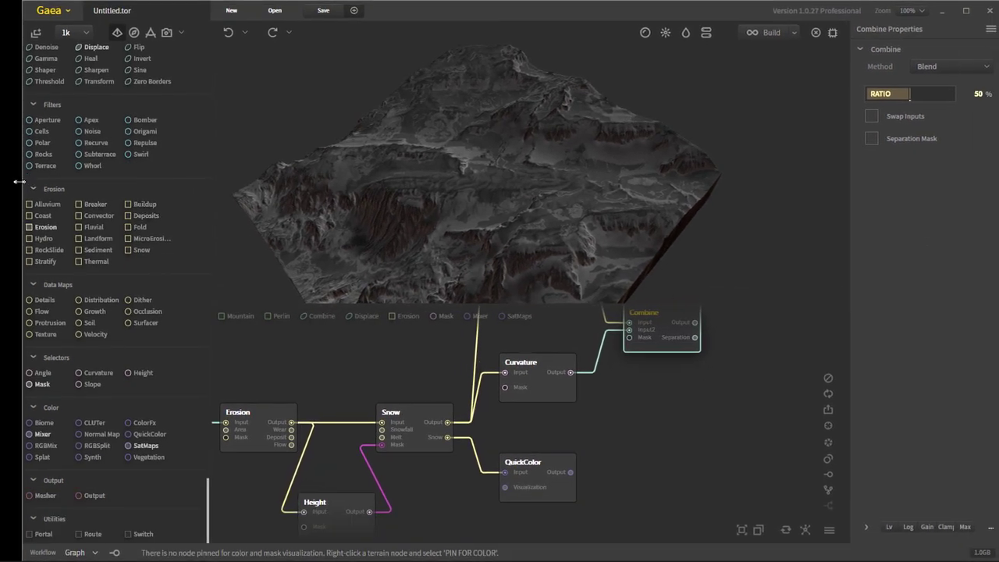
pyautogui.scroll(-2, 654, 373)
# Step: Add a SatMaps node after Combine using Green library map 0015
pyautogui.moveTo(653, 369)
pyautogui.mouseDown()
pyautogui.moveTo(649, 379)
pyautogui.moveTo(698, 424)
pyautogui.mouseUp()
pyautogui.write('sat')
pyautogui.press('Return')
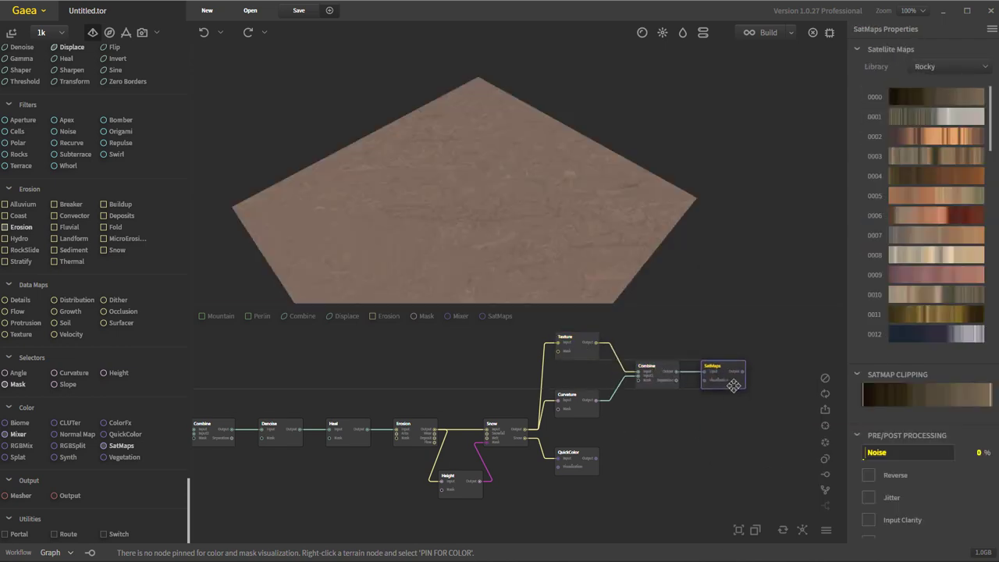
pyautogui.click(968, 69)
pyautogui.click(926, 118)
pyautogui.scroll(-3, 929, 300)
pyautogui.click(932, 268)
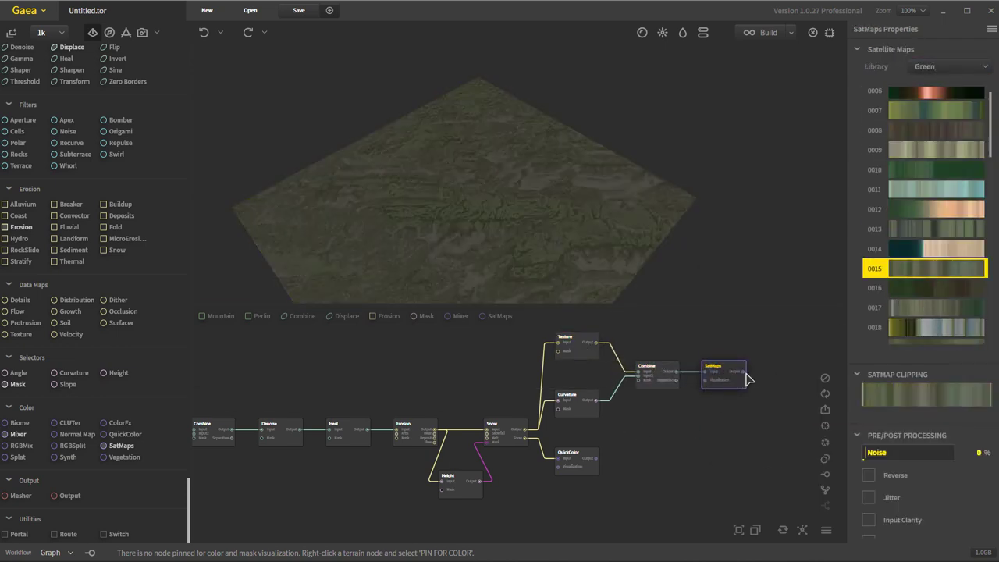
# Step: Add a Mixer after SatMaps, wire QuickColor into it, and set it to Screen
pyautogui.rightClick(770, 446)
pyautogui.write('mix')
pyautogui.press('Return')
pyautogui.moveTo(597, 458); pyautogui.dragTo(698, 475)
pyautogui.moveTo(772, 463); pyautogui.dragTo(777, 457)
pyautogui.click(952, 66)
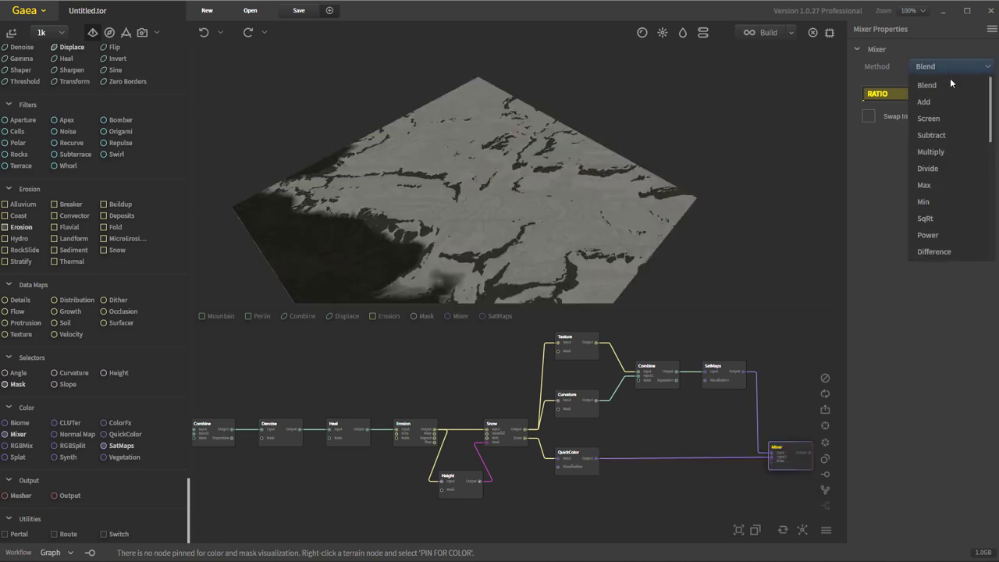
pyautogui.click(936, 98)
# Step: Compare several other Green-library satellite maps on the SatMaps node
pyautogui.click(545, 340)
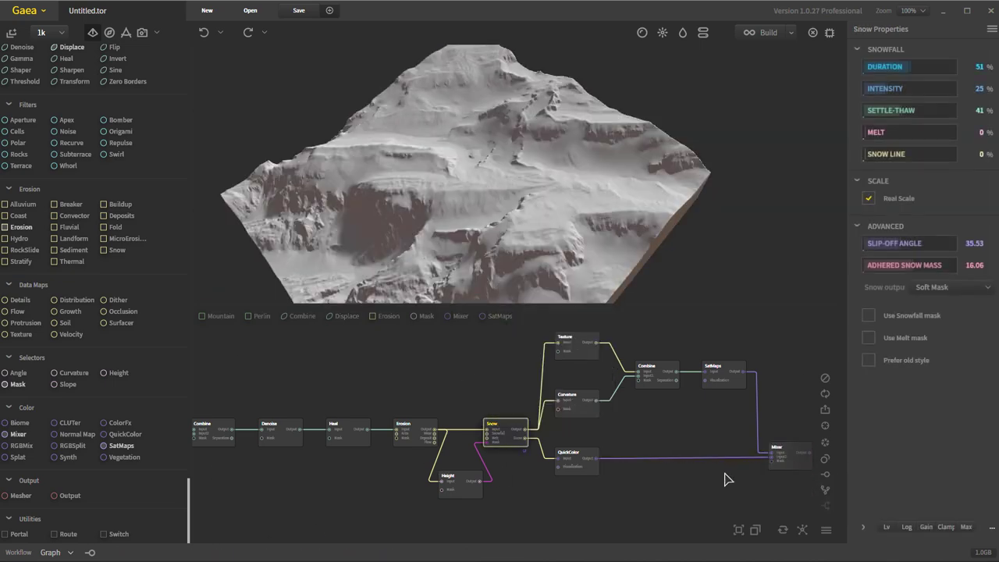
pyautogui.moveTo(725, 475); pyautogui.dragTo(535, 468)
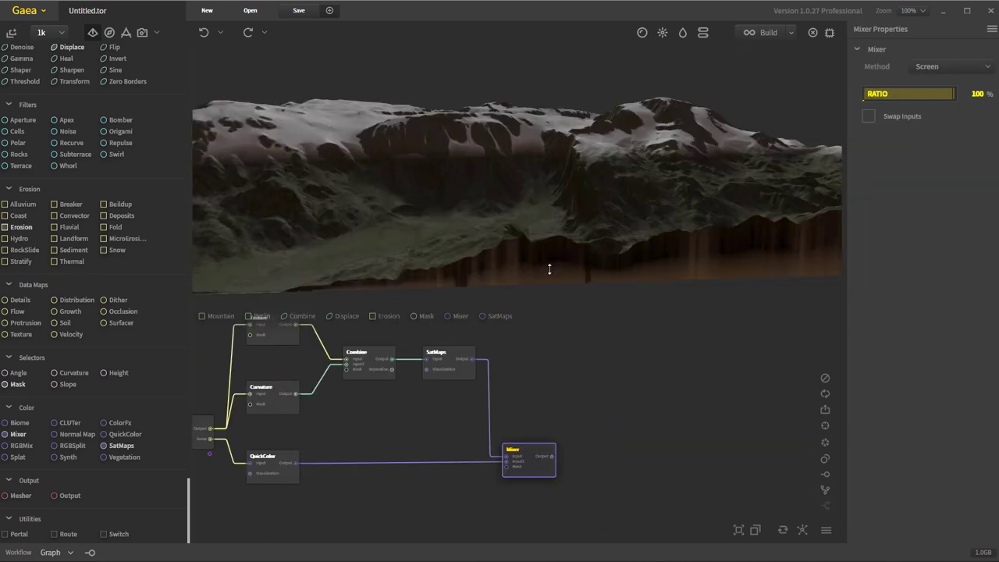
pyautogui.click(451, 367)
pyautogui.click(936, 223)
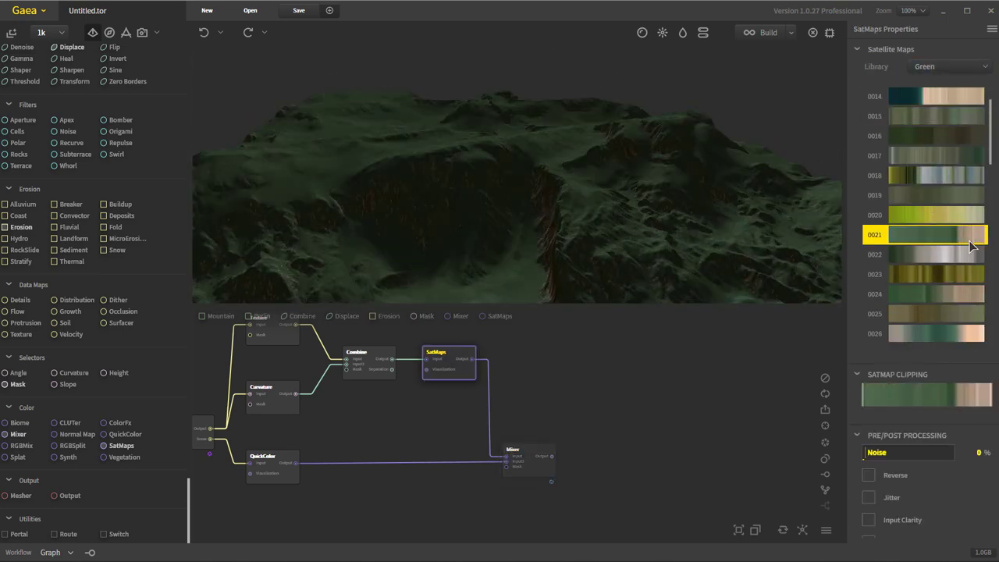
pyautogui.scroll(-2, 955, 225)
pyautogui.click(936, 144)
pyautogui.moveTo(703, 188)
pyautogui.mouseDown()
pyautogui.moveTo(596, 205)
pyautogui.moveTo(524, 181)
pyautogui.mouseUp()
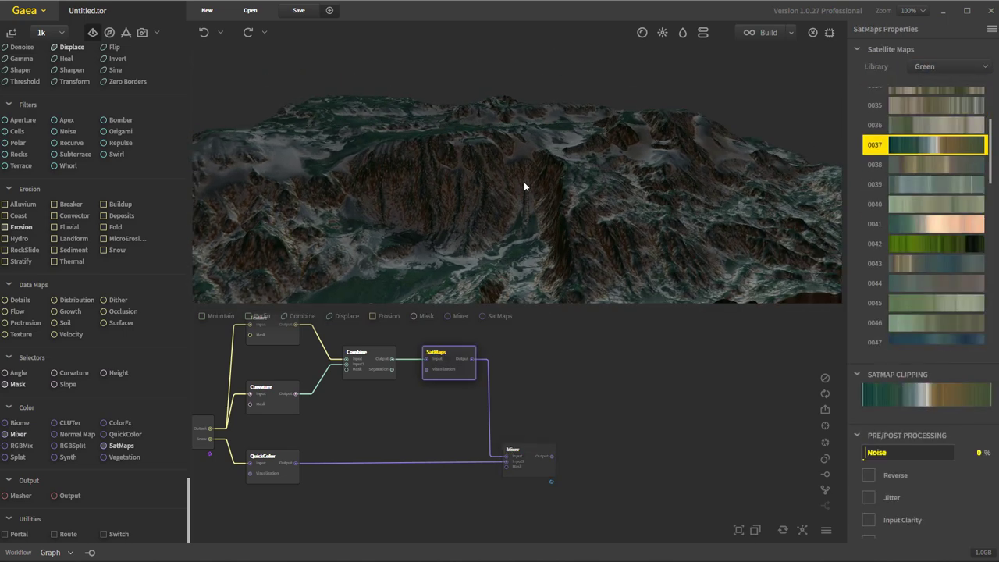
pyautogui.click(936, 165)
pyautogui.scroll(-1, 960, 225)
pyautogui.click(937, 202)
pyautogui.scroll(1, 960, 225)
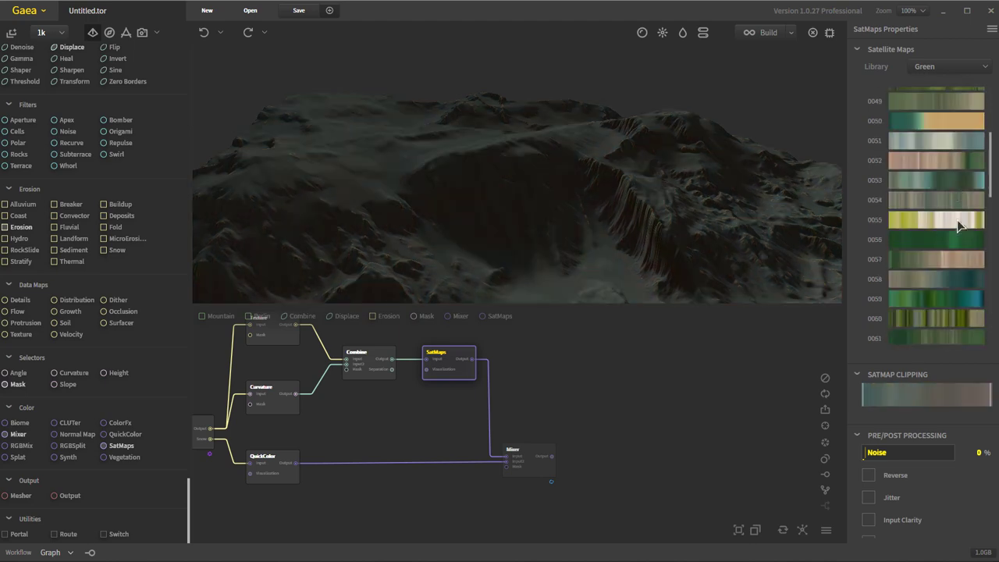
pyautogui.click(962, 260)
# Step: Preview the combined Mixer result and bring the upstream nodes into view
pyautogui.click(529, 461)
pyautogui.moveTo(691, 202)
pyautogui.mouseDown()
pyautogui.moveTo(618, 199)
pyautogui.moveTo(486, 161)
pyautogui.moveTo(598, 167)
pyautogui.mouseUp()
pyautogui.moveTo(203, 375)
pyautogui.mouseDown(button='middle')
pyautogui.moveTo(437, 386)
pyautogui.moveTo(529, 450)
pyautogui.mouseUp(button='middle')
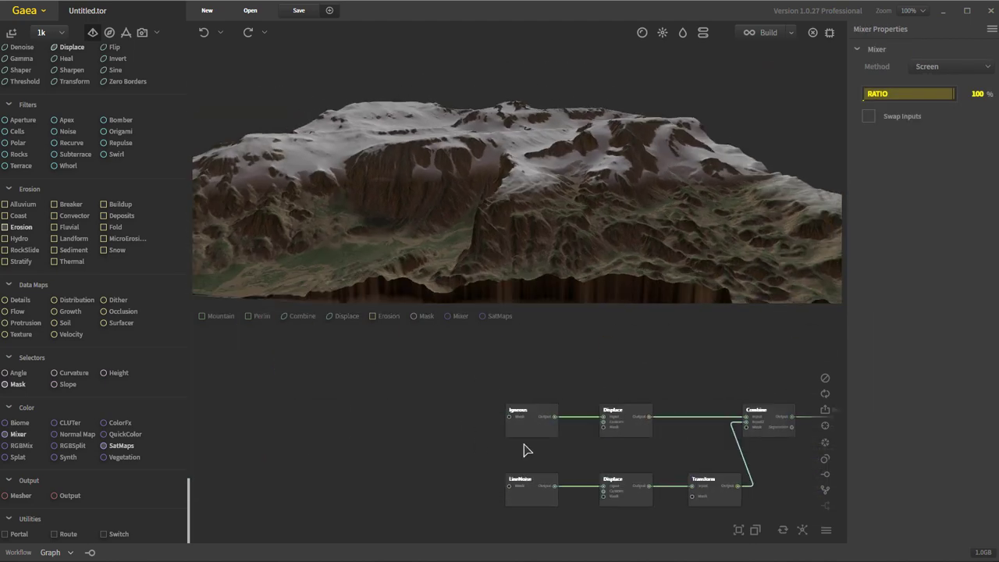
# Step: Inspect the Igneous source terrain from a couple of angles
pyautogui.click(531, 422)
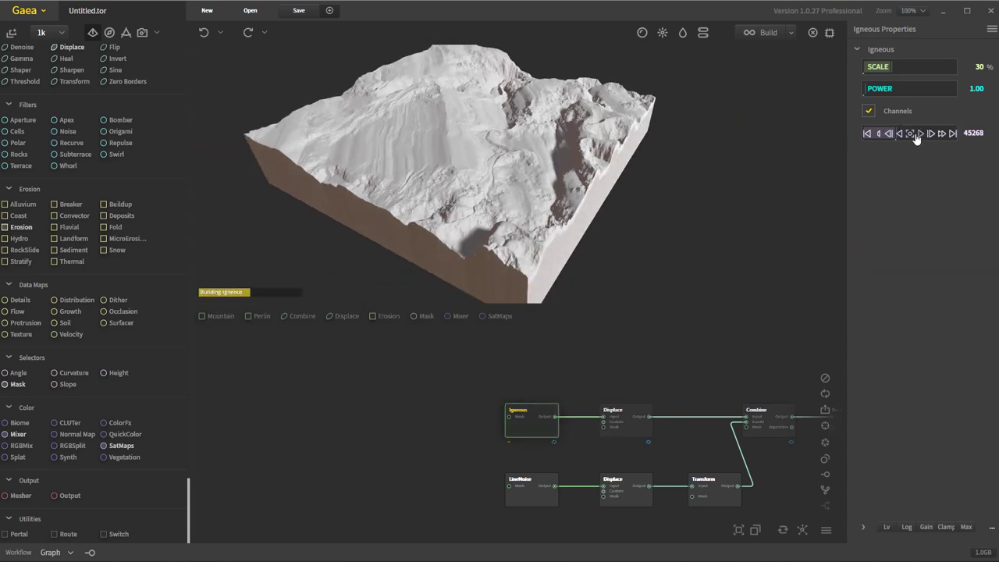
pyautogui.moveTo(788, 172); pyautogui.dragTo(729, 185)
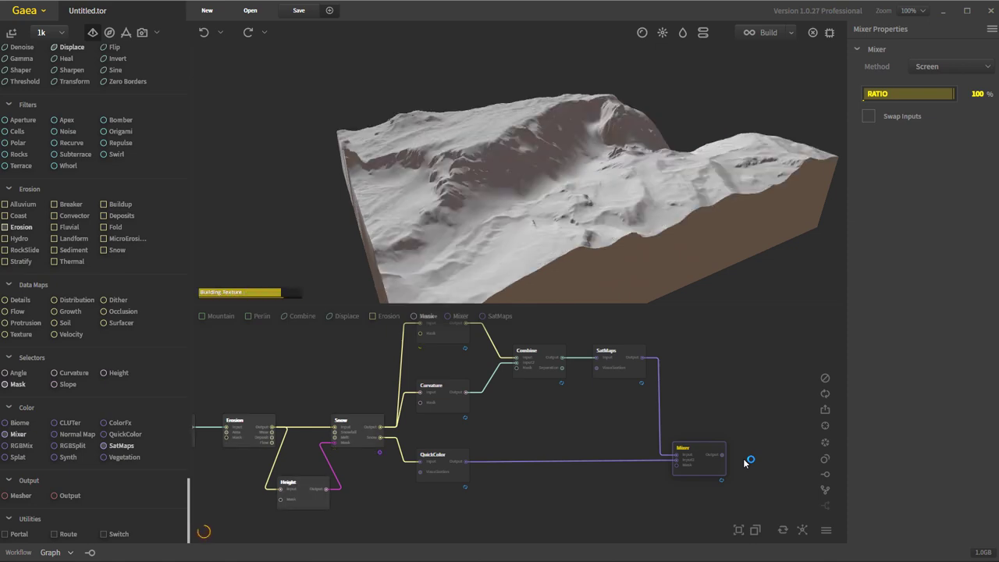
pyautogui.moveTo(425, 165)
pyautogui.mouseDown()
pyautogui.moveTo(569, 229)
pyautogui.moveTo(608, 211)
pyautogui.mouseUp()
# Step: Switch SatMaps to the Rocky library and try brown maps 0060 through 0101
pyautogui.click(619, 358)
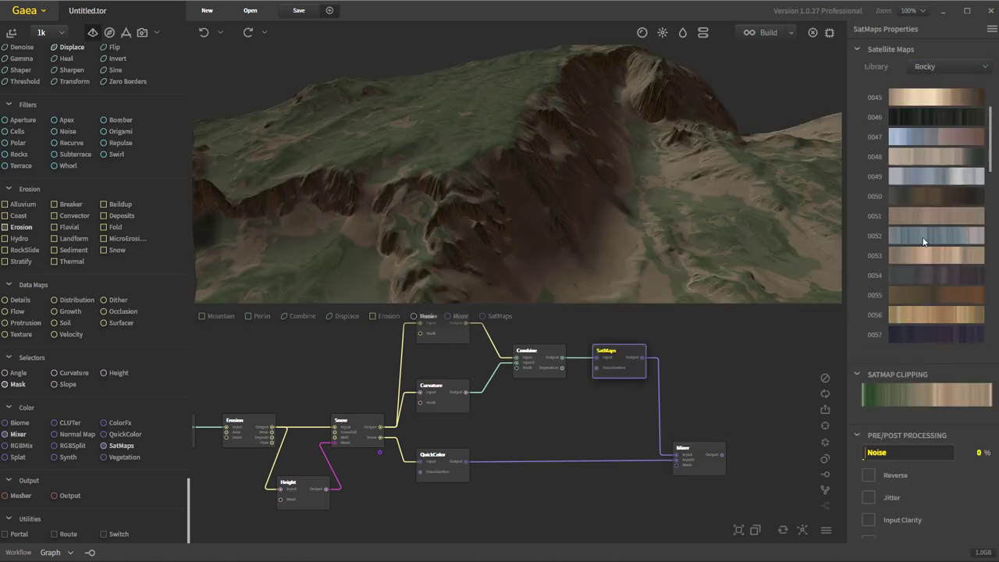
pyautogui.click(952, 138)
pyautogui.click(952, 106)
pyautogui.scroll(-3, 937, 227)
pyautogui.click(947, 207)
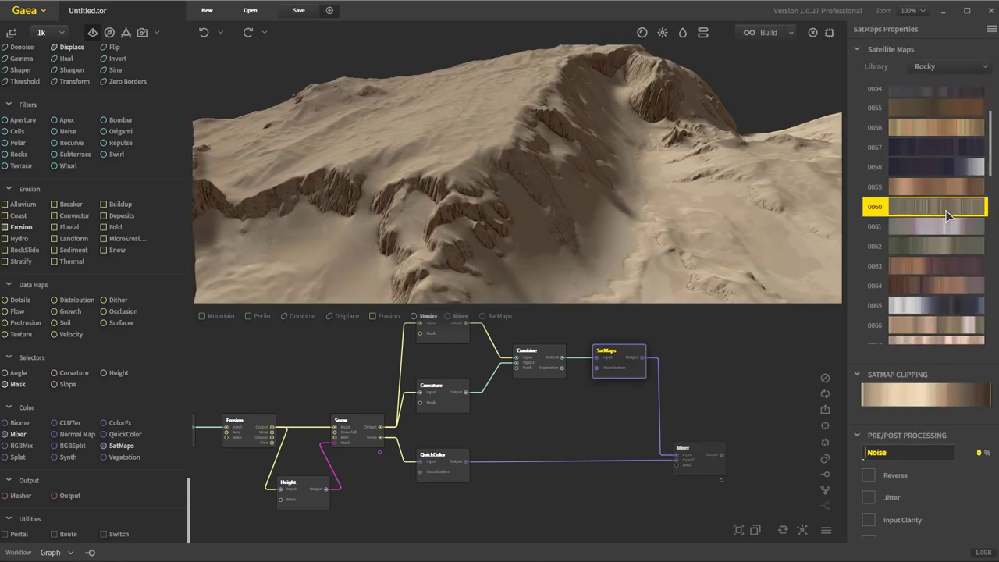
pyautogui.click(946, 226)
pyautogui.click(943, 246)
pyautogui.scroll(-5, 942, 258)
pyautogui.click(956, 240)
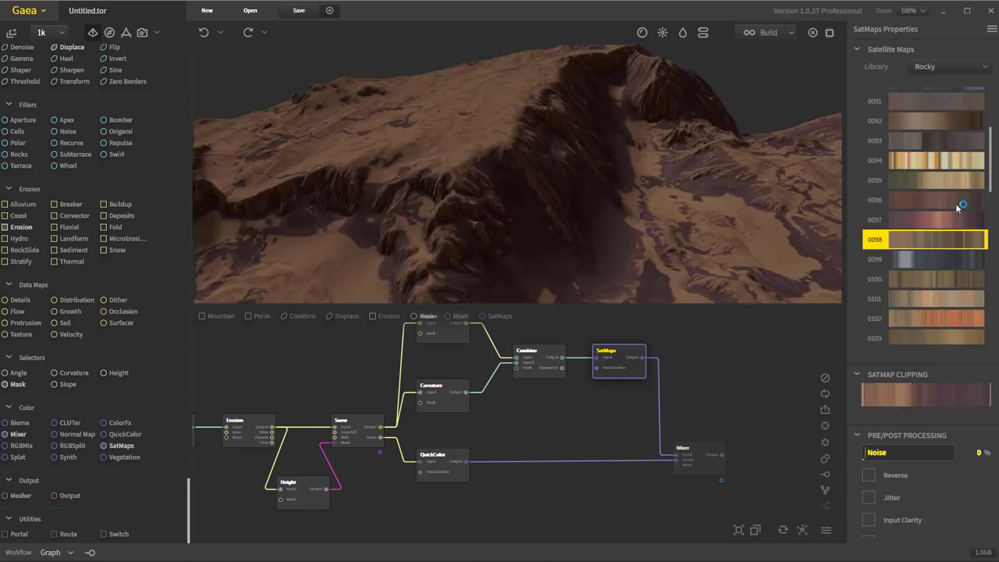
pyautogui.click(957, 202)
pyautogui.click(957, 299)
# Step: Preview white snow over brown cliffs in the Mixer and check Snow's output
pyautogui.click(698, 461)
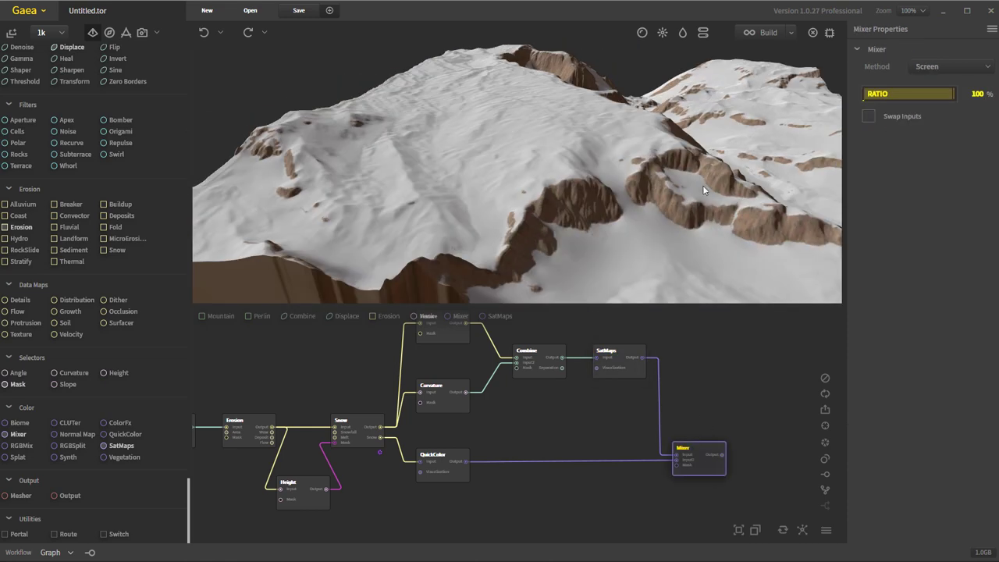
pyautogui.moveTo(703, 189)
pyautogui.mouseDown()
pyautogui.moveTo(574, 151)
pyautogui.moveTo(598, 165)
pyautogui.mouseUp()
pyautogui.click(356, 426)
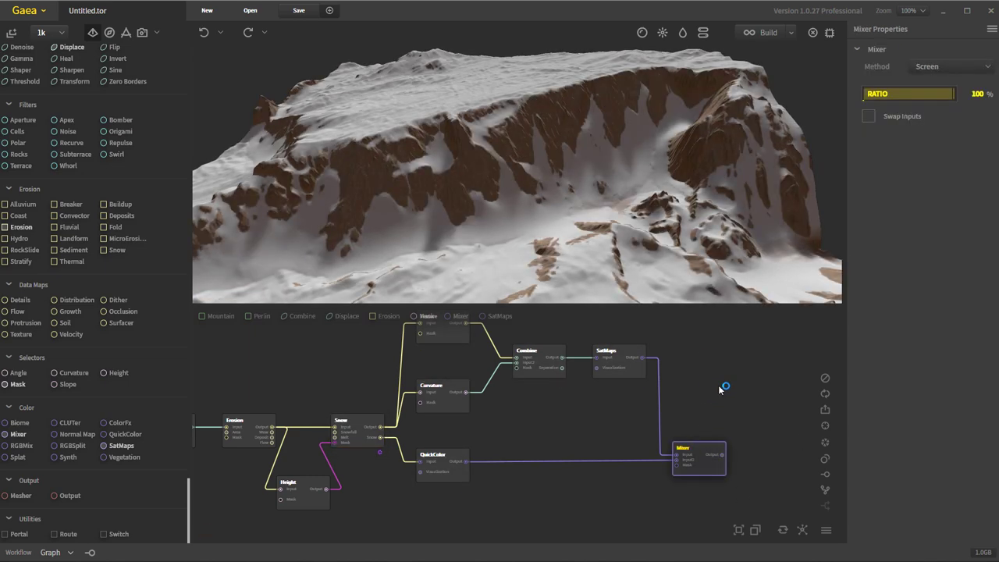
pyautogui.moveTo(580, 234); pyautogui.dragTo(507, 218)
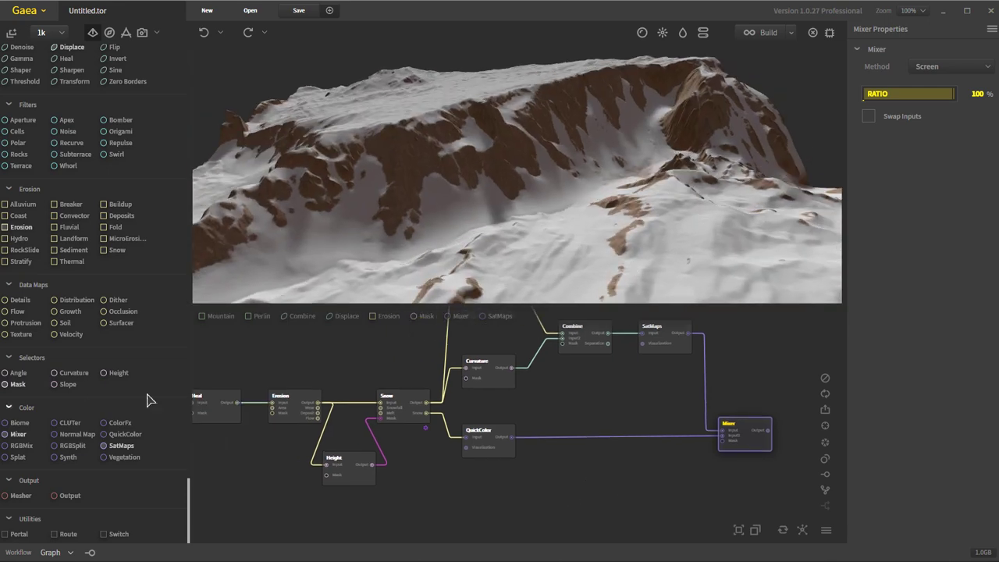
# Step: Feed Snow into a Slope node with a lower maximum angle, mixed through a second Mixer
pyautogui.moveTo(424, 406); pyautogui.dragTo(425, 407)
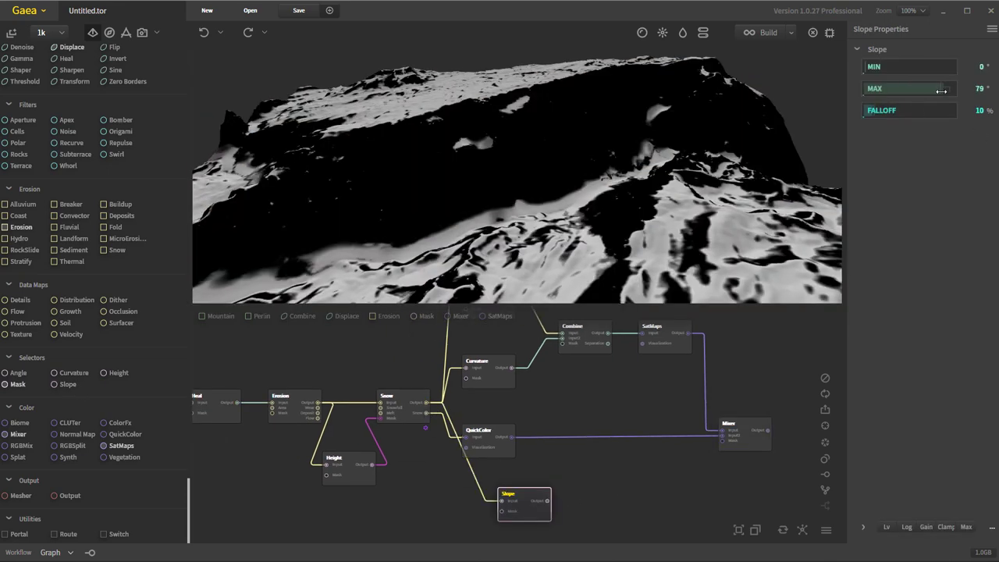
pyautogui.moveTo(942, 91); pyautogui.dragTo(933, 67)
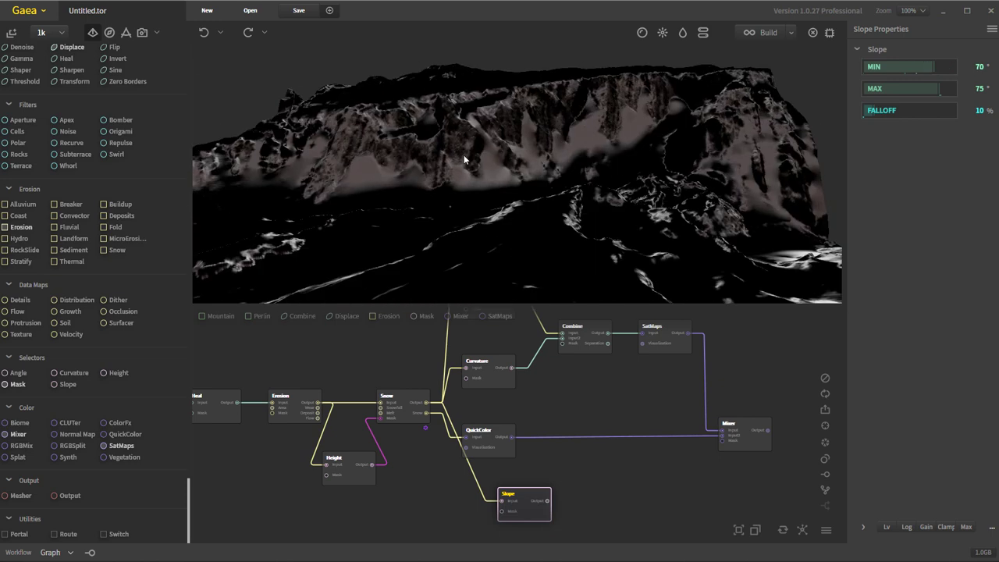
pyautogui.moveTo(464, 159); pyautogui.dragTo(469, 281)
pyautogui.moveTo(548, 501); pyautogui.dragTo(615, 505)
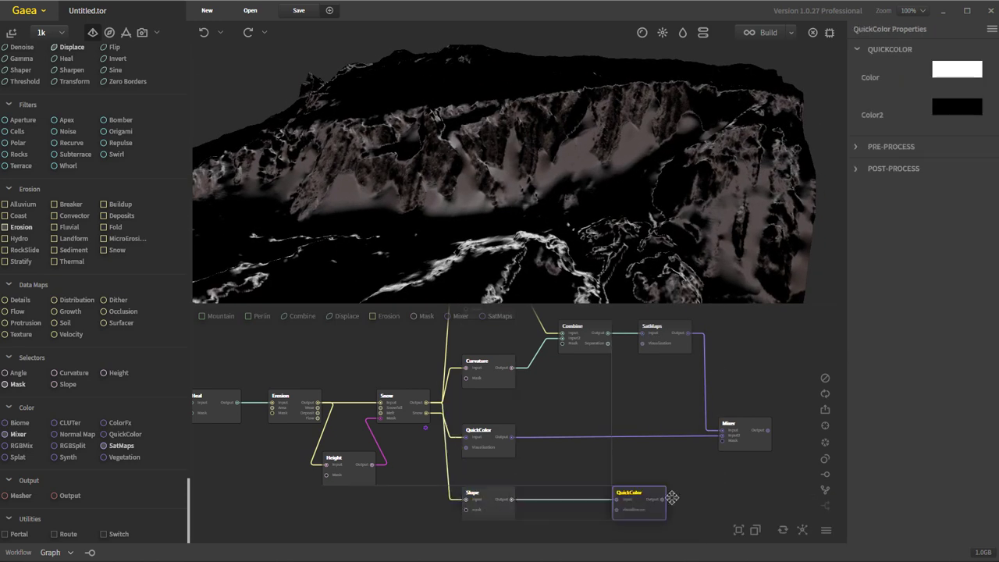
pyautogui.click(745, 434)
pyautogui.moveTo(768, 430); pyautogui.dragTo(761, 500)
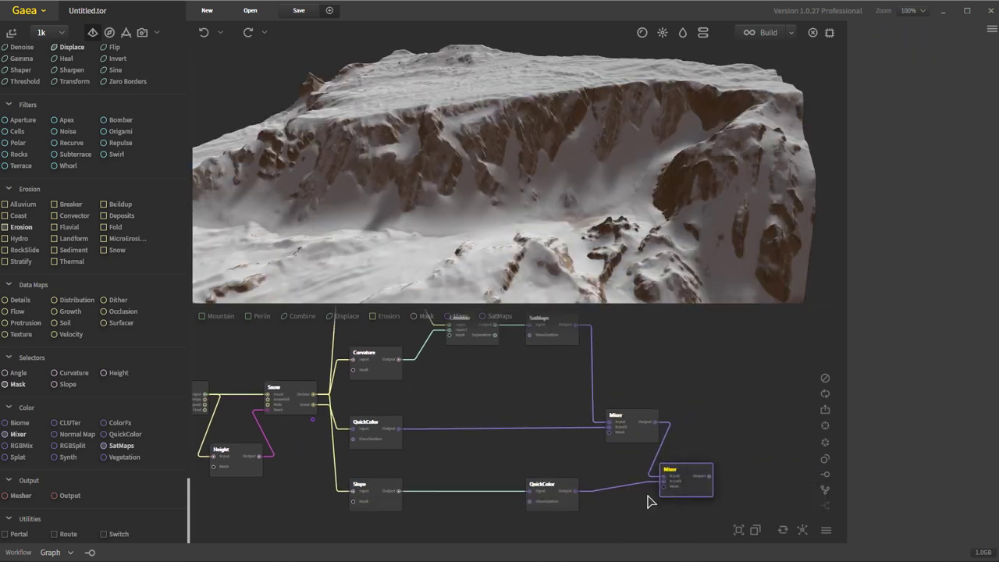
pyautogui.click(682, 490)
# Step: Inspect the final result and fine-tune the Slope mask's maximum angle
pyautogui.scroll(3, 549, 177)
pyautogui.scroll(5, 467, 126)
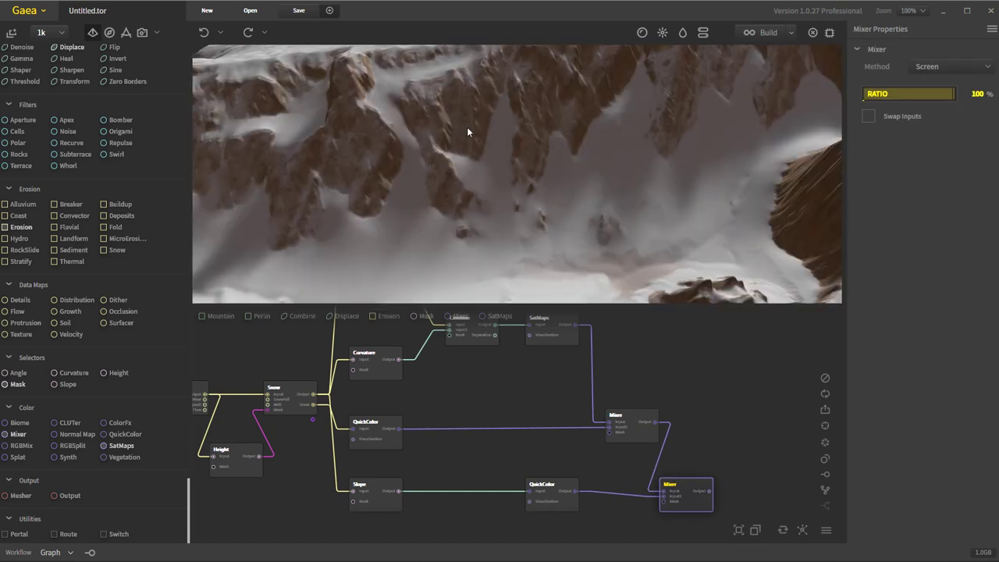
pyautogui.scroll(-3, 480, 167)
pyautogui.scroll(-5, 480, 167)
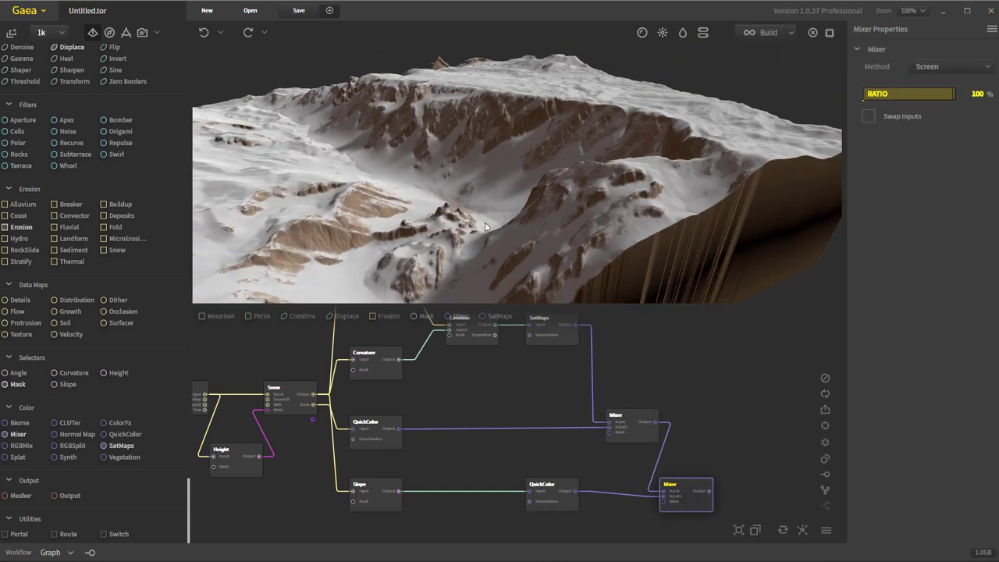
pyautogui.moveTo(418, 181); pyautogui.dragTo(535, 205)
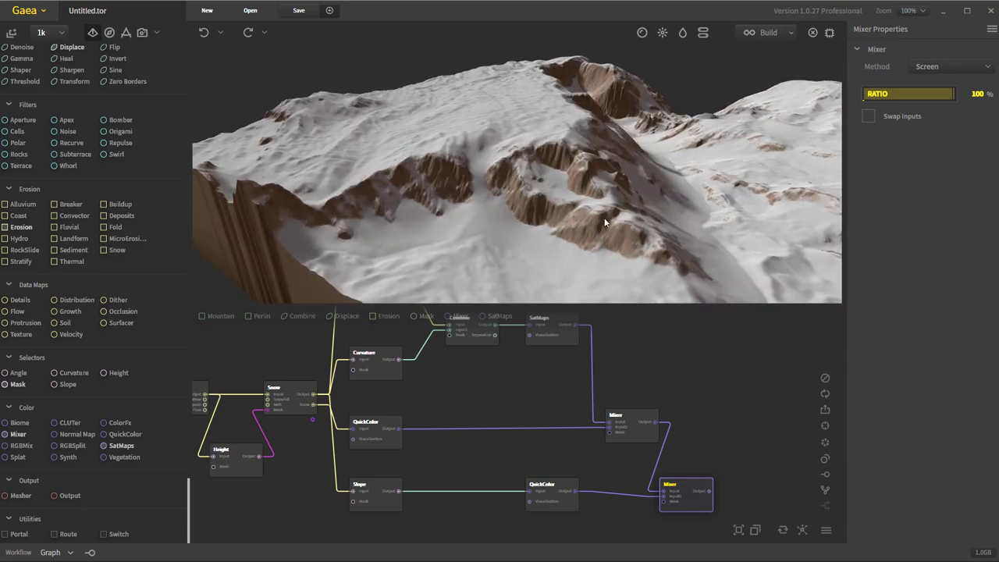
pyautogui.click(387, 504)
pyautogui.click(929, 91)
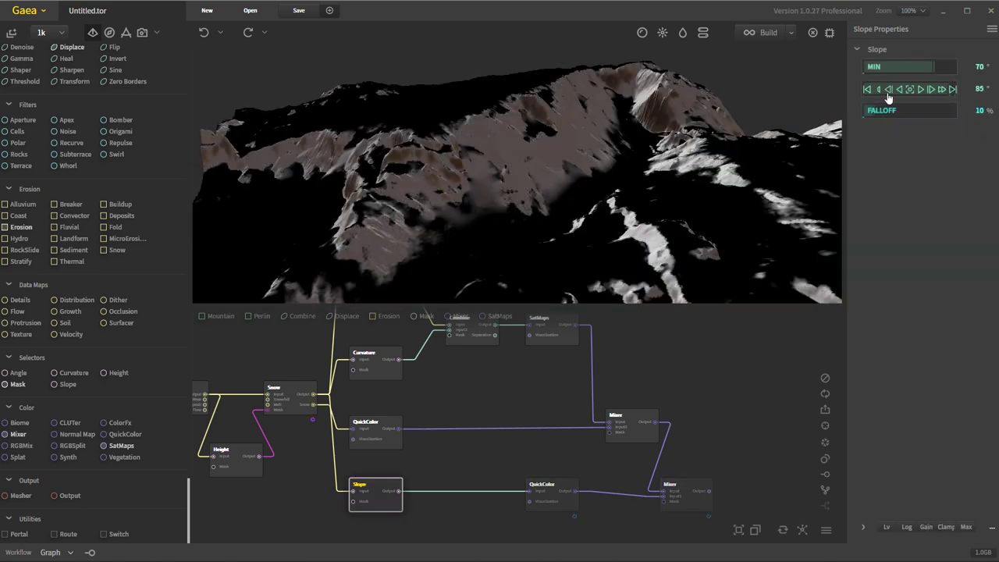
pyautogui.click(893, 89)
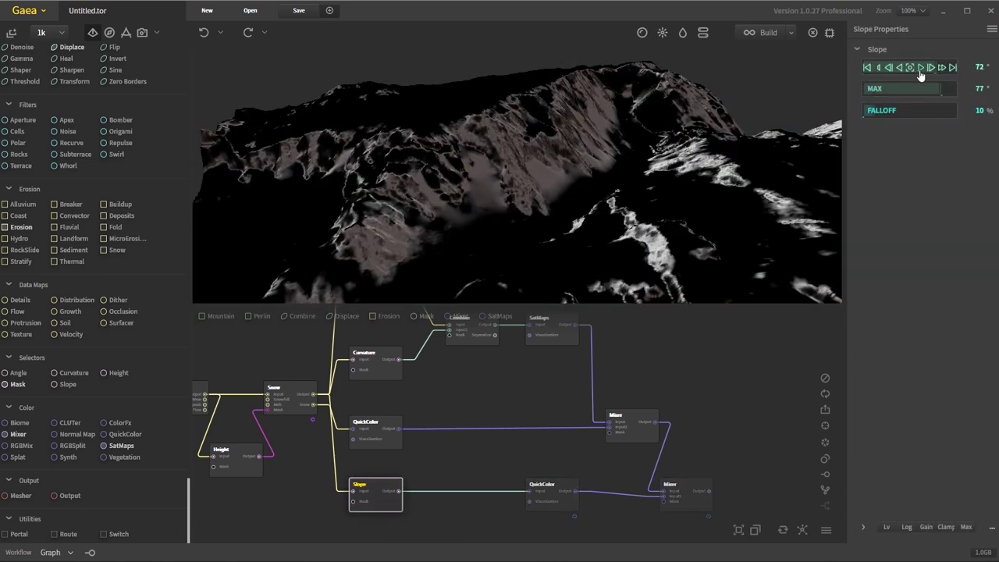
# Step: Compare the final Mixer, SatMaps and Slope previews from a new angle
pyautogui.click(670, 488)
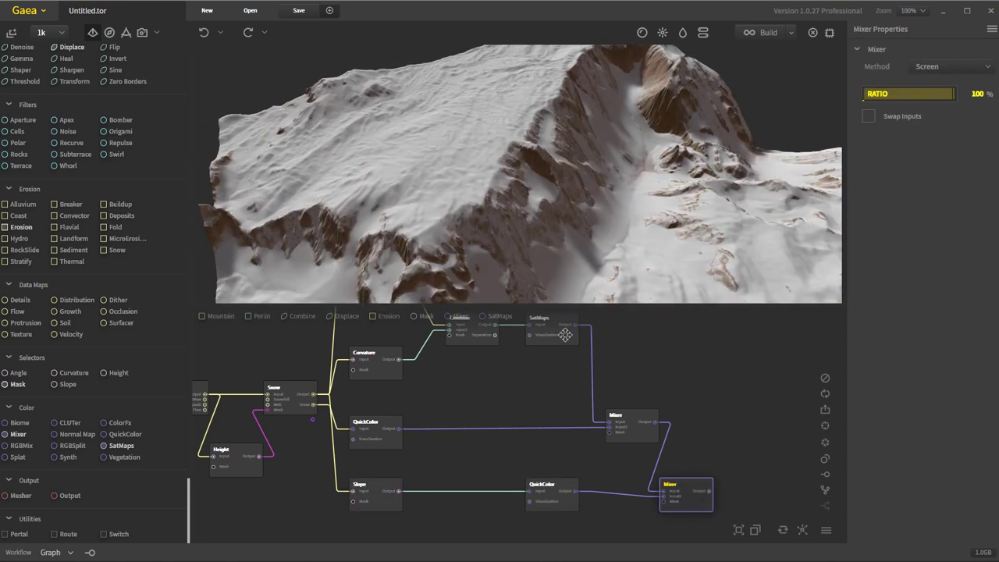
pyautogui.click(552, 322)
pyautogui.click(670, 488)
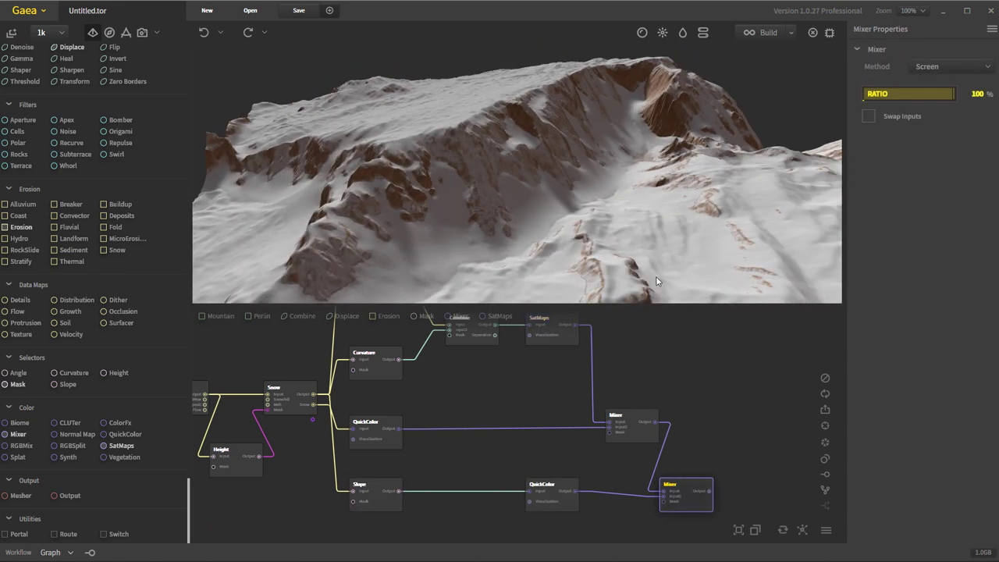
pyautogui.click(377, 506)
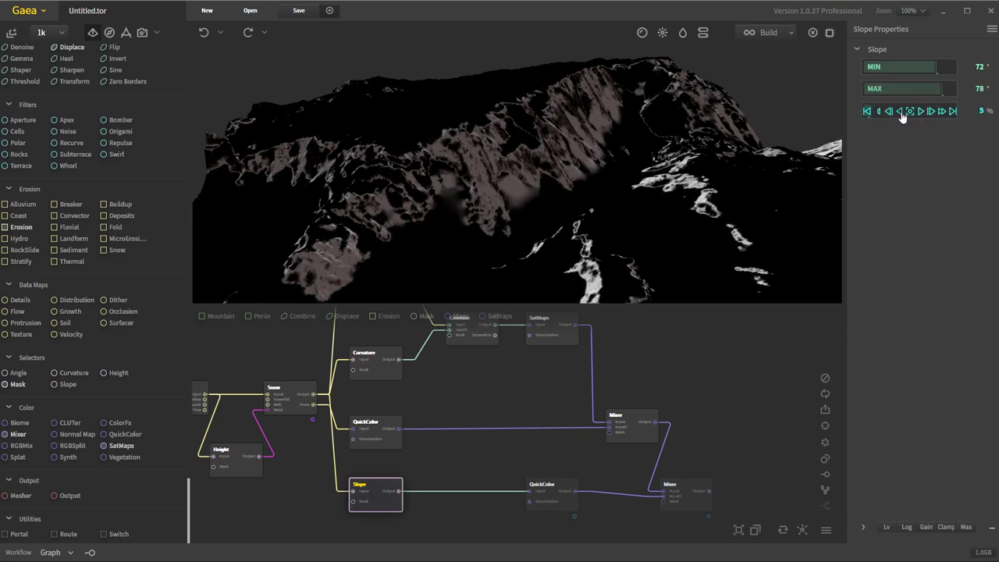
pyautogui.click(686, 490)
pyautogui.moveTo(469, 180); pyautogui.dragTo(660, 188)
# Step: Try several Rocky satellite swatches, settling on a darker grey rock colour
pyautogui.click(546, 320)
pyautogui.click(957, 182)
pyautogui.click(691, 493)
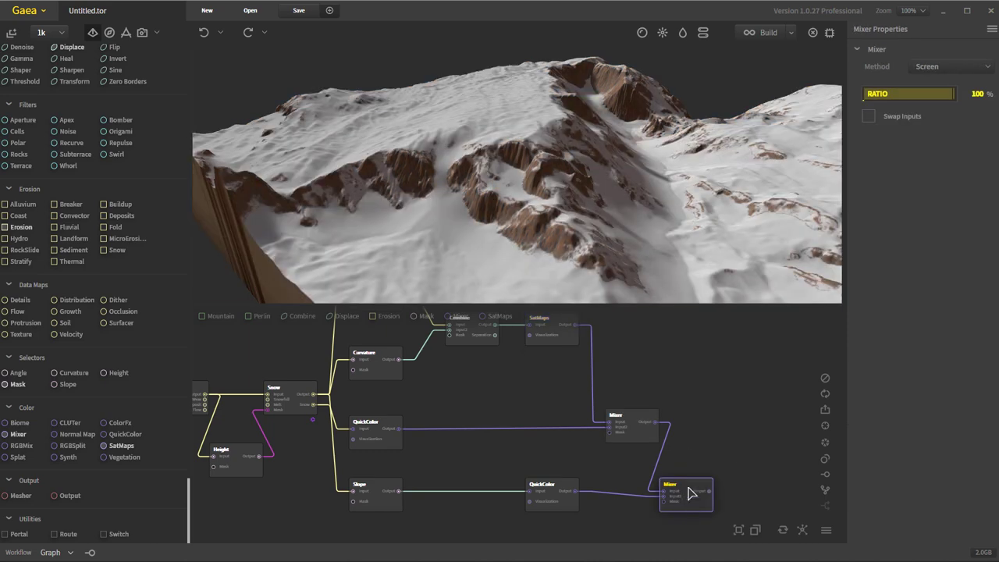
pyautogui.click(556, 336)
pyautogui.click(868, 164)
pyautogui.click(702, 498)
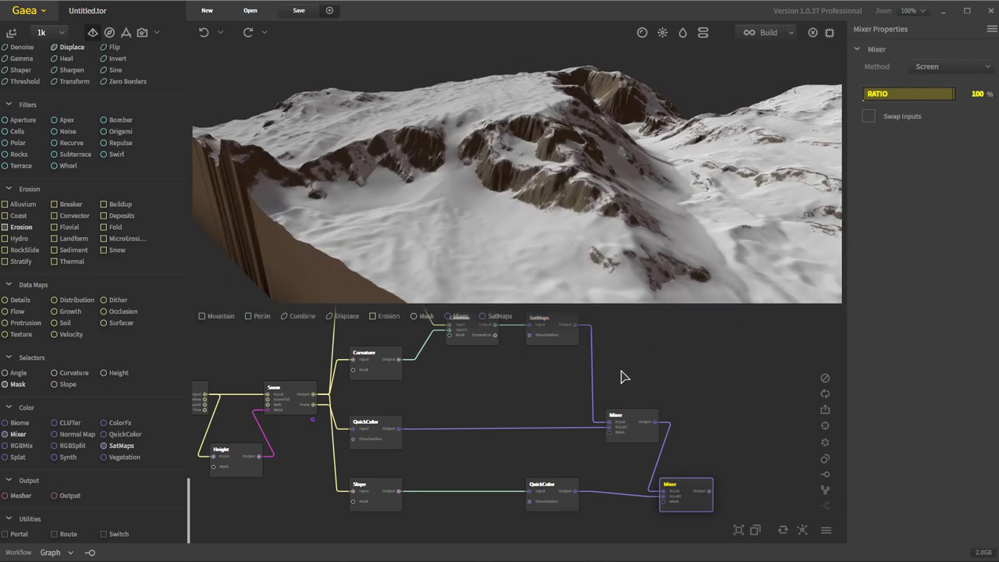
pyautogui.click(551, 332)
pyautogui.click(937, 179)
pyautogui.click(679, 491)
pyautogui.click(552, 332)
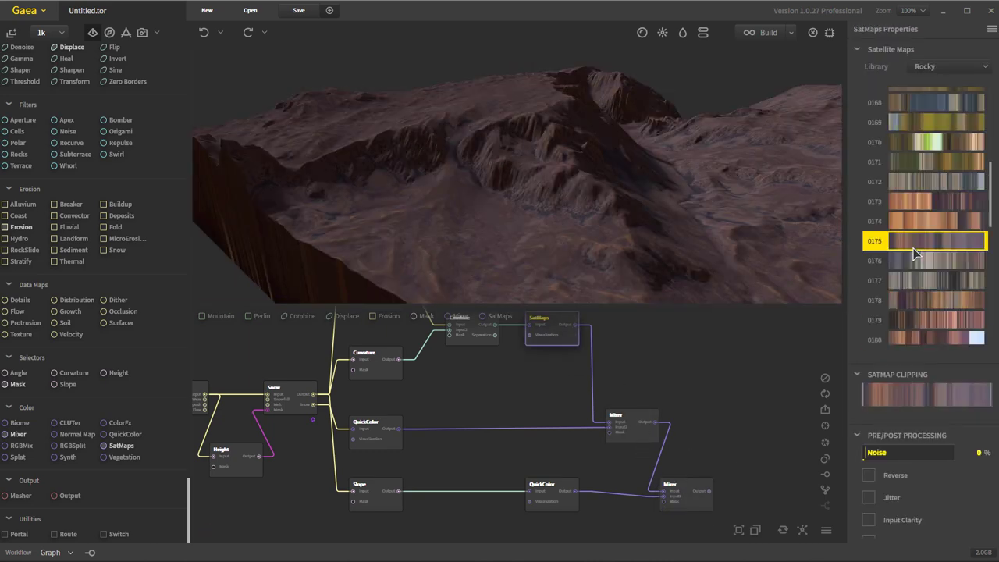
pyautogui.click(937, 179)
pyautogui.click(687, 494)
# Step: Check the grey cliffs up close, then begin saving the terrain under a new name
pyautogui.moveTo(484, 195); pyautogui.dragTo(446, 208)
pyautogui.scroll(5, 400, 147)
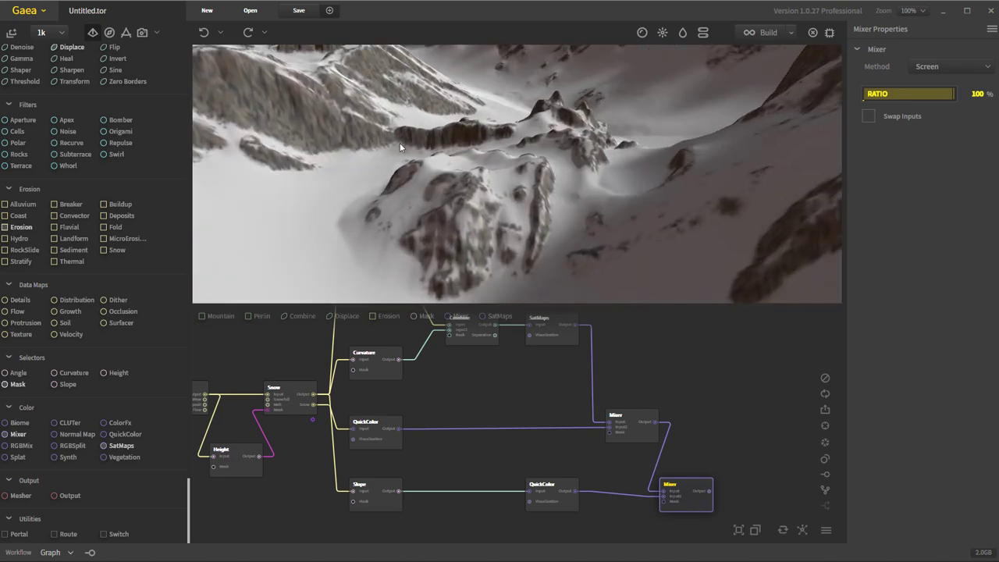
pyautogui.scroll(-5, 401, 148)
pyautogui.scroll(2, 526, 132)
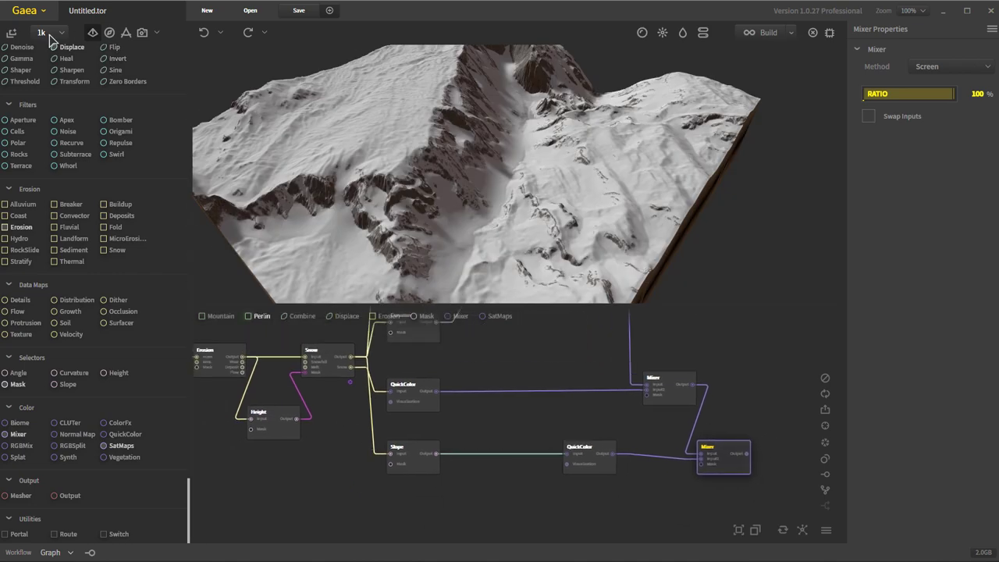
pyautogui.click(23, 11)
pyautogui.click(39, 82)
pyautogui.write('Snowy Landscape')
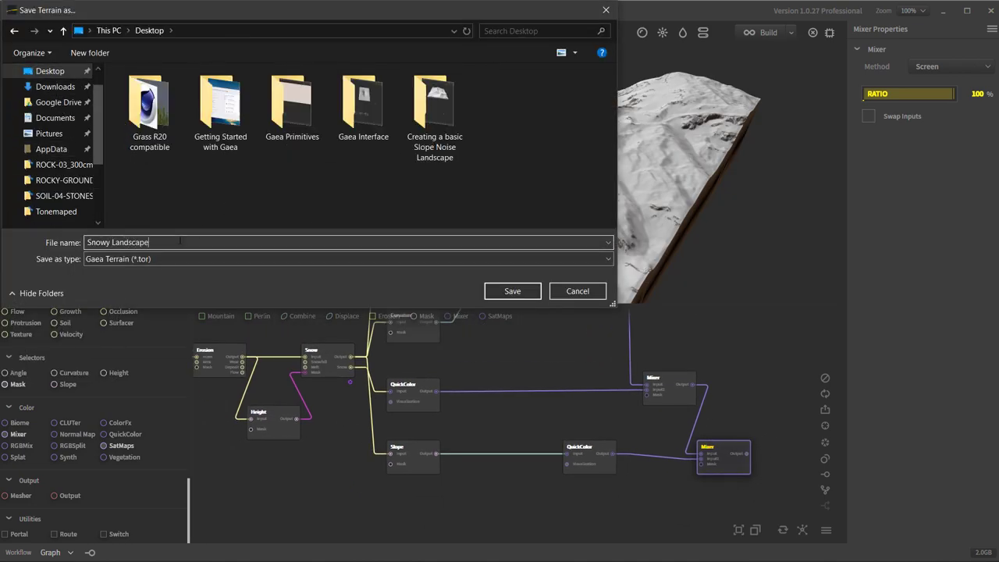
# Step: Save the terrain as Snowy Landscape.tor and add a Normal Map node
pyautogui.click(505, 293)
pyautogui.press('Return')
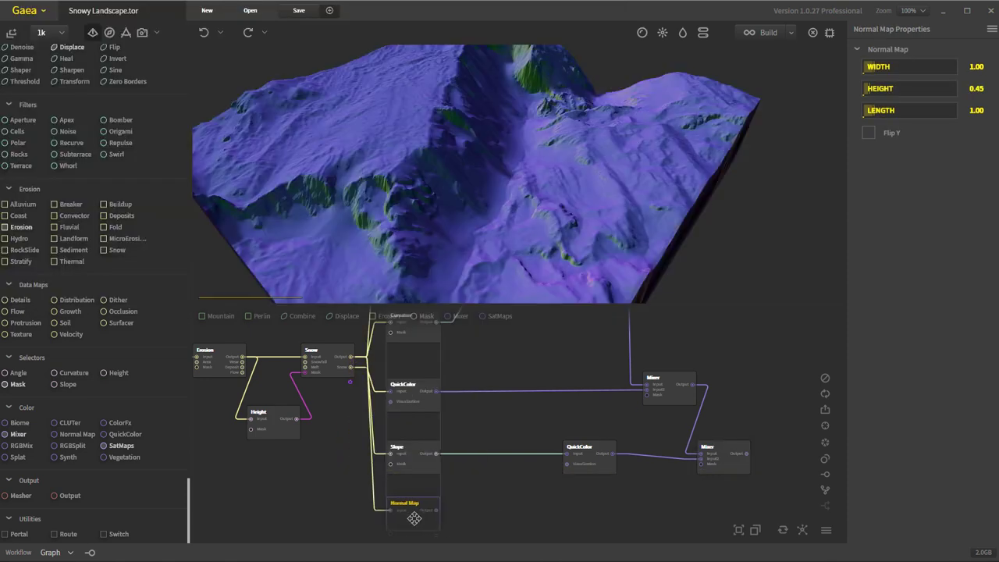
pyautogui.moveTo(431, 523); pyautogui.dragTo(554, 529)
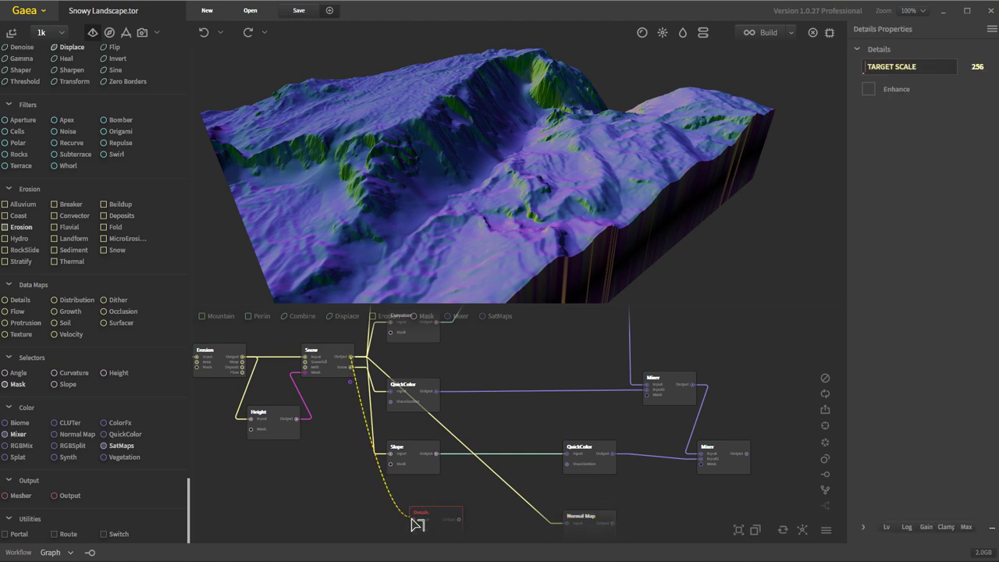
# Step: Route Snow through a Details node into the Normal Map, set to 2.00
pyautogui.moveTo(418, 524)
pyautogui.mouseDown()
pyautogui.moveTo(394, 528)
pyautogui.moveTo(567, 523)
pyautogui.mouseUp()
pyautogui.click(600, 523)
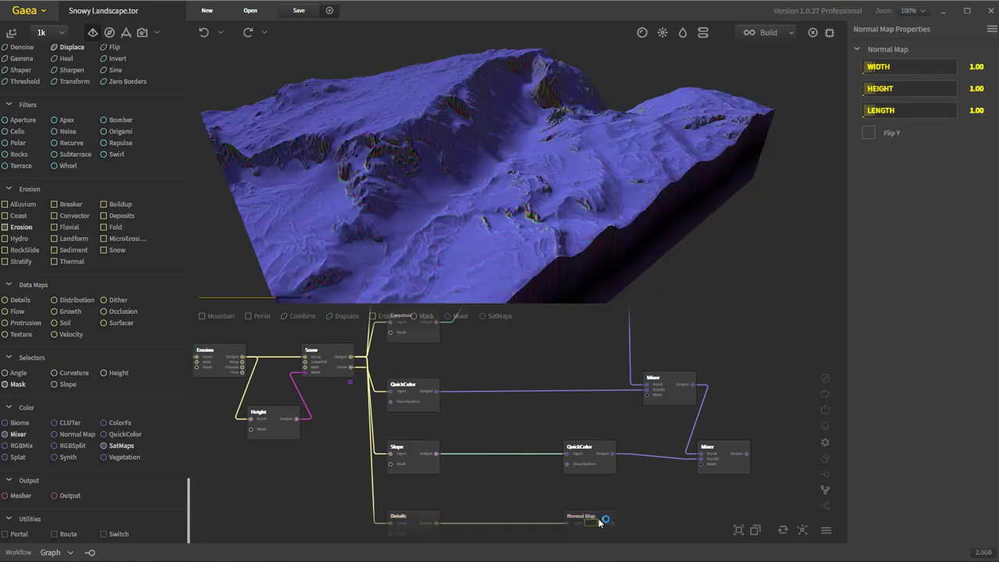
pyautogui.moveTo(500, 195); pyautogui.dragTo(844, 103)
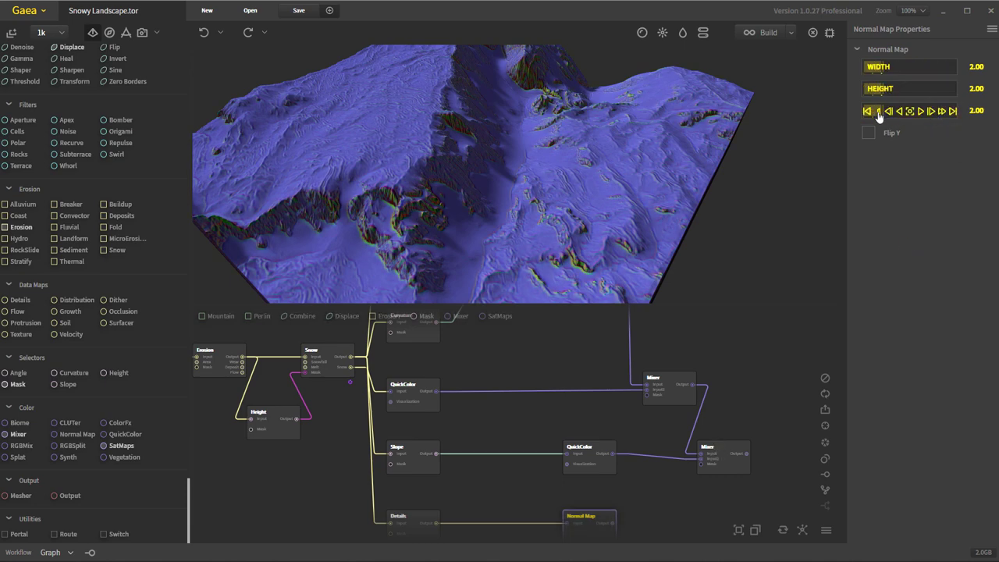
# Step: Mark the Normal Map and final Mixer nodes for export in the node graph
pyautogui.rightClick(755, 454)
pyautogui.rightClick(725, 461)
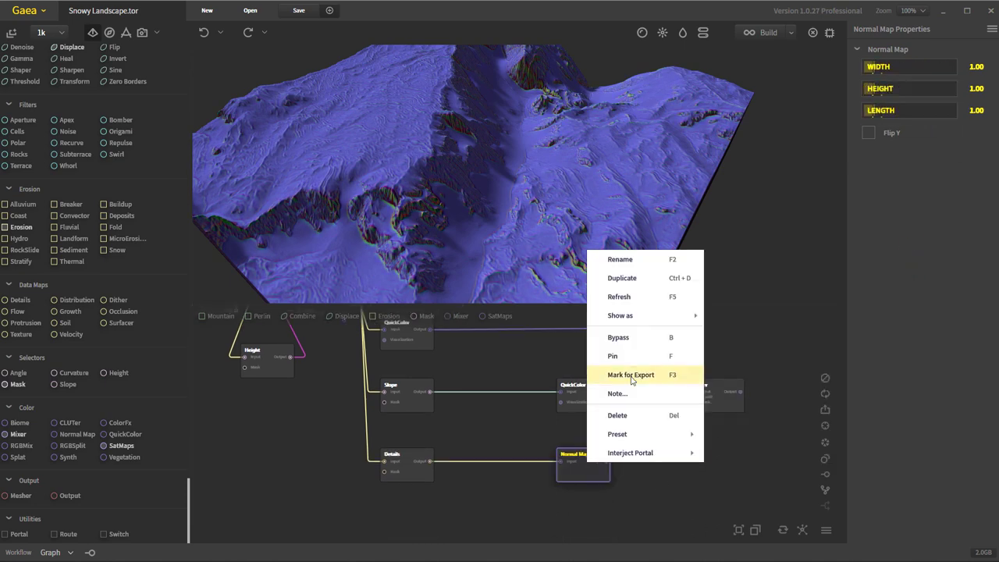
pyautogui.click(422, 451)
pyautogui.moveTo(502, 431); pyautogui.dragTo(461, 517, button='middle')
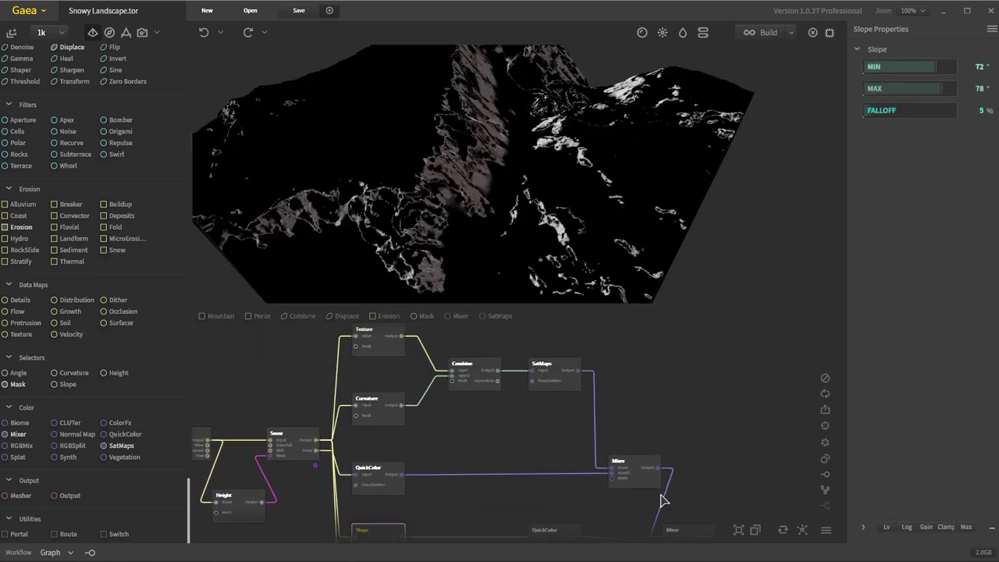
pyautogui.click(634, 462)
pyautogui.click(290, 434)
pyautogui.moveTo(516, 446); pyautogui.dragTo(458, 399, button='middle')
pyautogui.rightClick(648, 508)
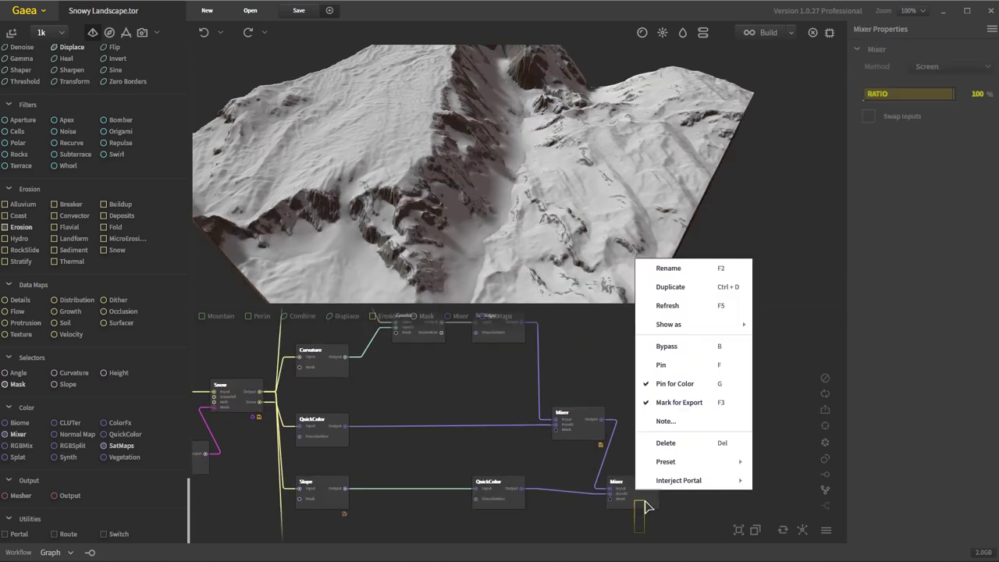
pyautogui.moveTo(634, 524); pyautogui.dragTo(687, 412)
pyautogui.click(591, 437)
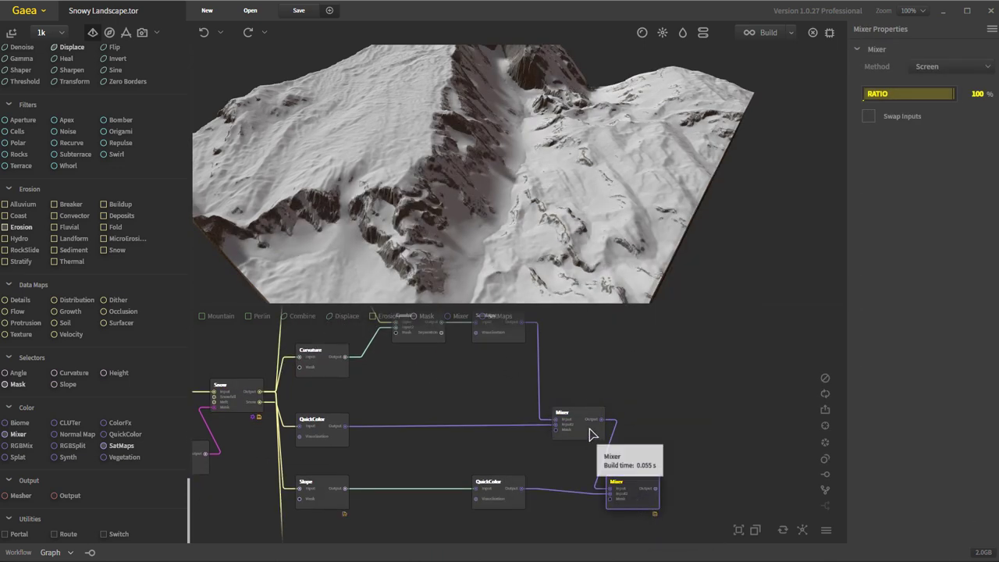
pyautogui.click(624, 487)
# Step: Adjust the preview sun direction on a close-up of the terrain
pyautogui.moveTo(633, 289)
pyautogui.mouseDown()
pyautogui.moveTo(425, 169)
pyautogui.moveTo(664, 47)
pyautogui.mouseUp()
pyautogui.click(664, 37)
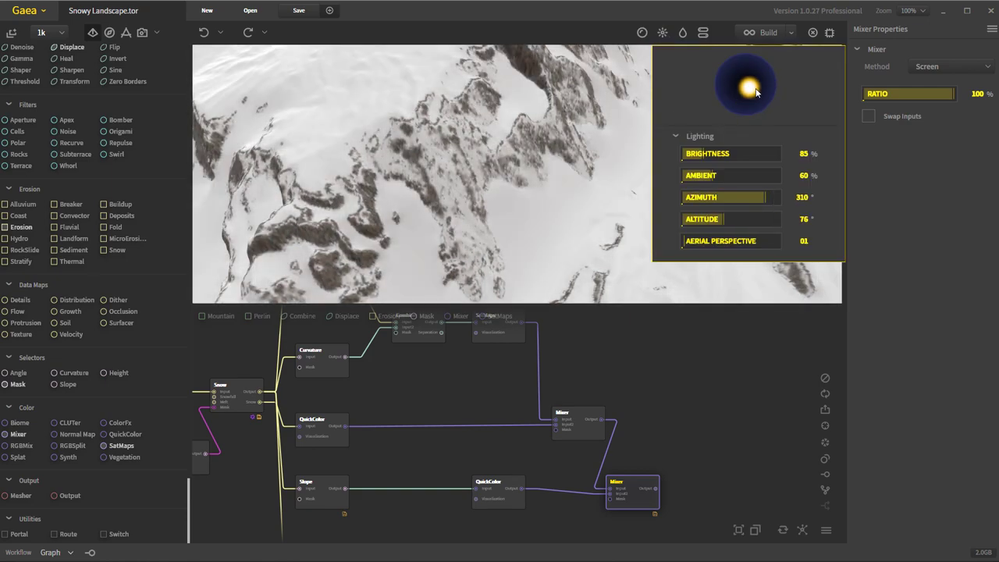
pyautogui.moveTo(468, 195)
pyautogui.mouseDown()
pyautogui.moveTo(446, 274)
pyautogui.moveTo(566, 148)
pyautogui.moveTo(473, 186)
pyautogui.mouseUp()
# Step: Raise the terrain resolution from 1k to 4k and inspect the ridge
pyautogui.click(42, 32)
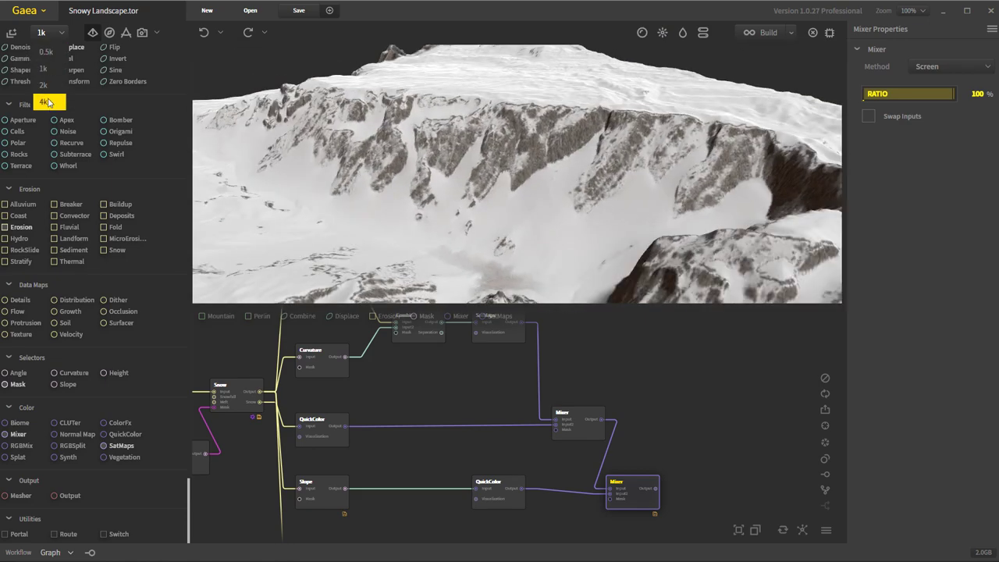
pyautogui.click(46, 101)
pyautogui.scroll(1, 666, 405)
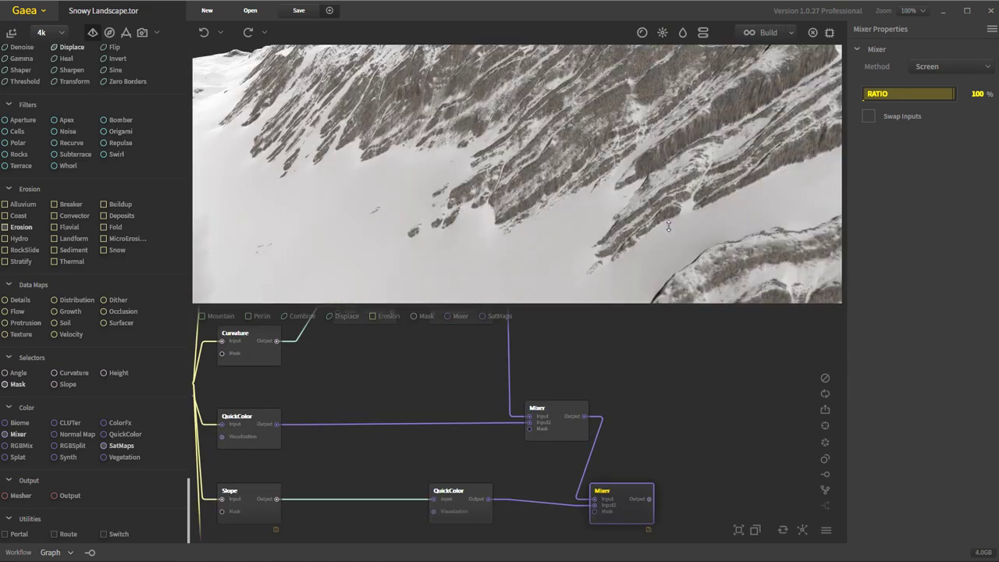
pyautogui.moveTo(542, 205)
pyautogui.mouseDown()
pyautogui.moveTo(488, 214)
pyautogui.moveTo(523, 228)
pyautogui.moveTo(489, 220)
pyautogui.moveTo(519, 268)
pyautogui.mouseUp()
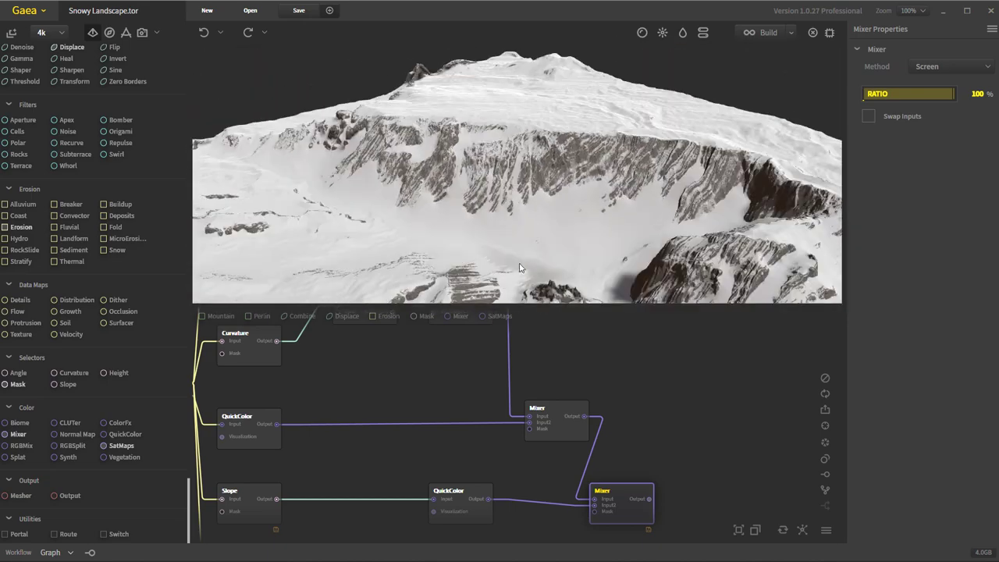
# Step: Set the build destination to a new Desktop folder named 'Snowy Landscape'
pyautogui.click(791, 32)
pyautogui.click(659, 450)
pyautogui.click(141, 203)
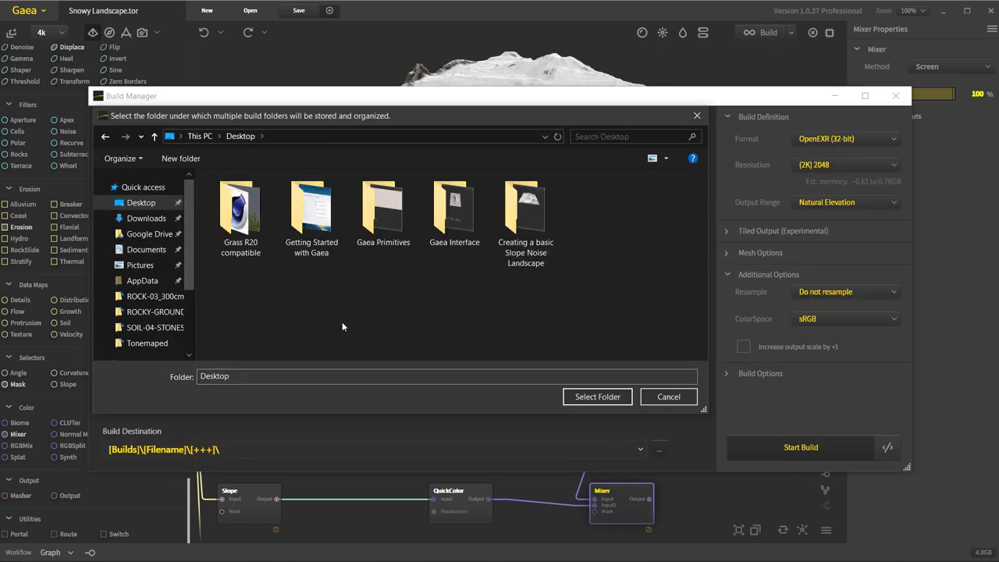
pyautogui.rightClick(342, 322)
pyautogui.click(509, 326)
pyautogui.write('Snowy Landscape')
pyautogui.press('Return')
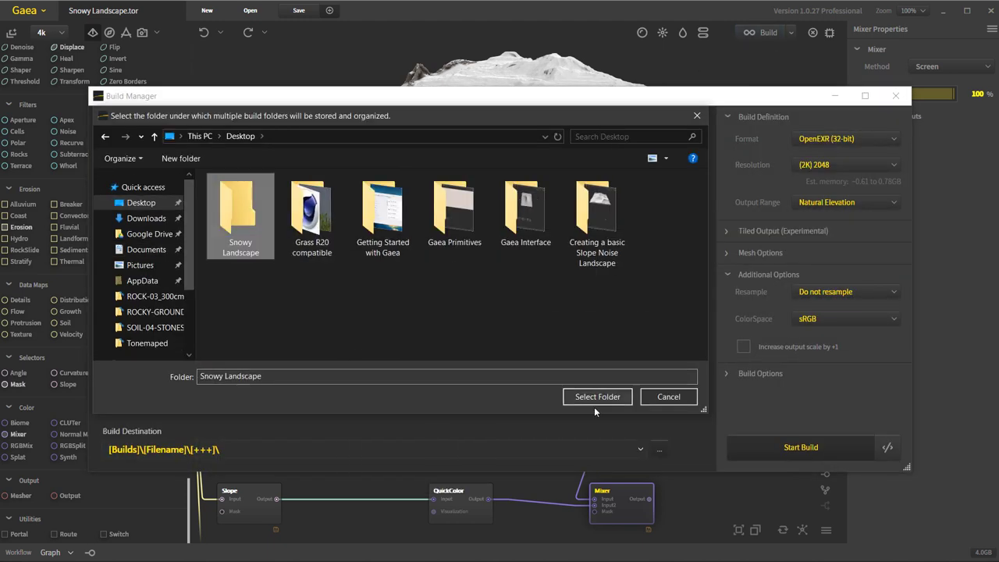
pyautogui.click(594, 398)
# Step: Build the maps as TIFF (32-bit) with Forced Full Range output
pyautogui.click(847, 138)
pyautogui.click(838, 174)
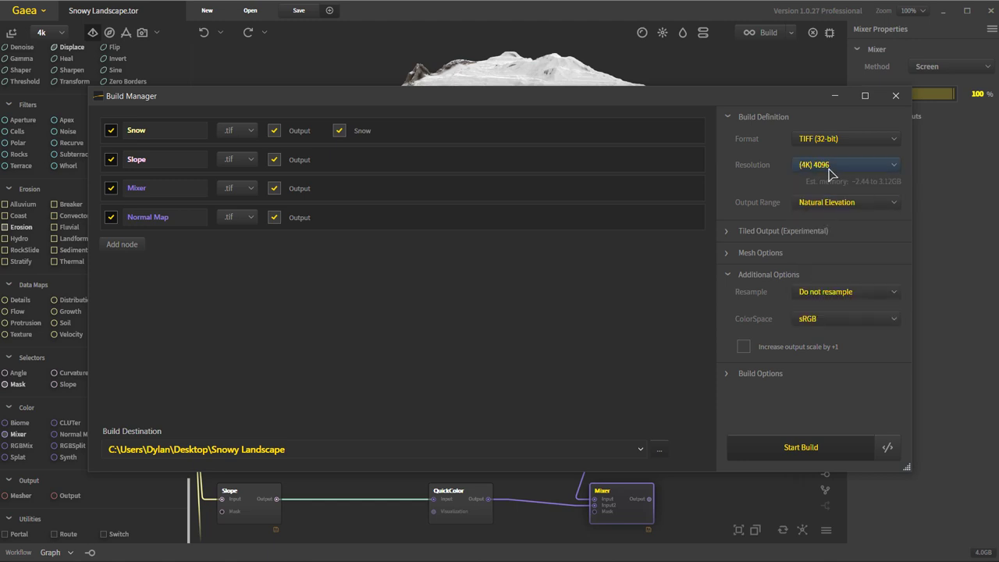
pyautogui.click(842, 202)
pyautogui.click(970, 371)
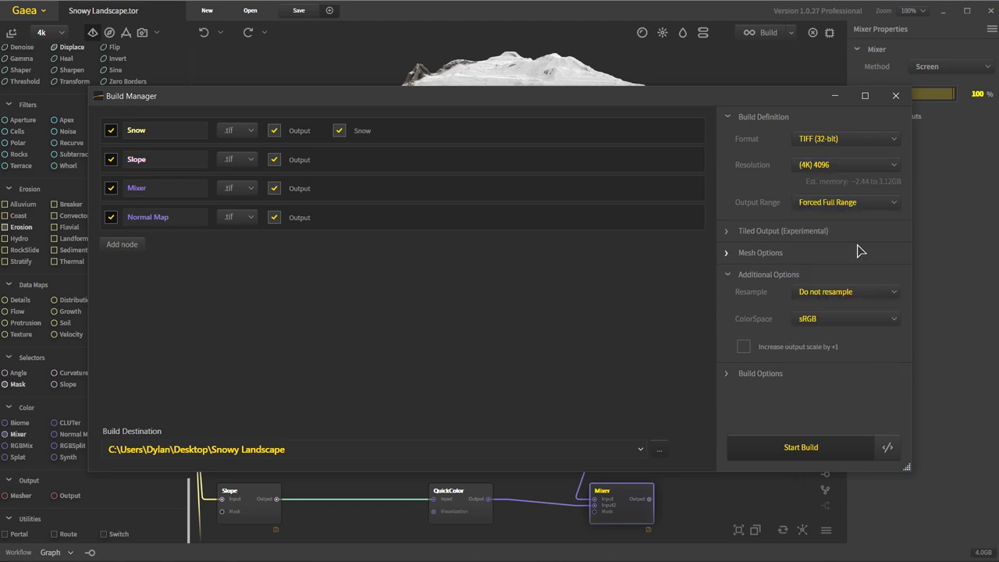
pyautogui.click(812, 453)
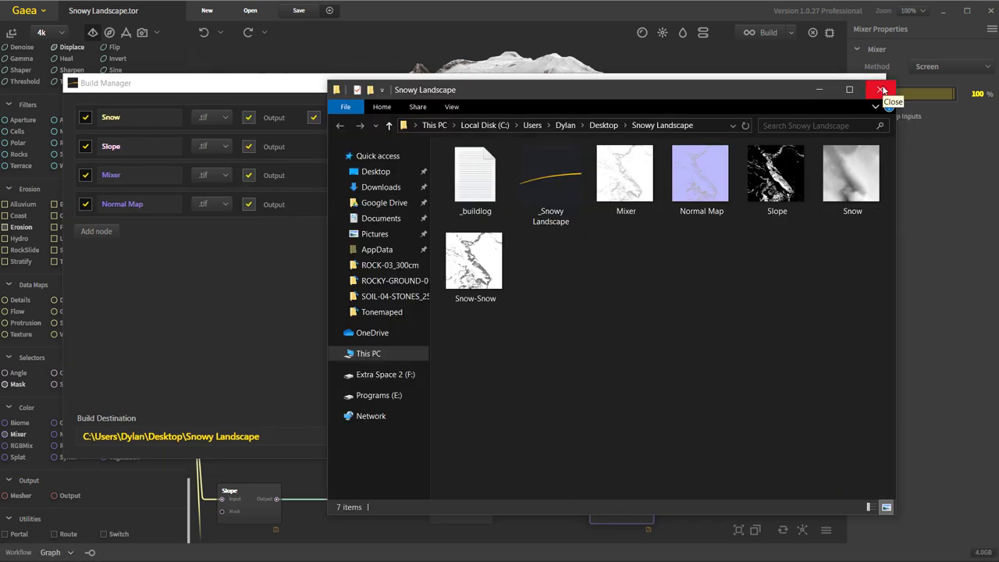
pyautogui.click(887, 90)
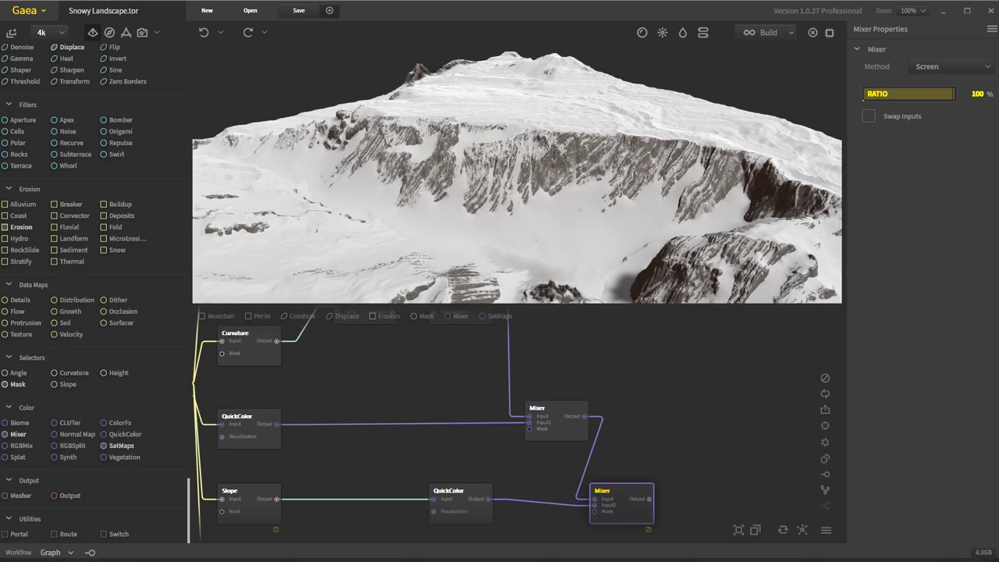
pyautogui.rightClick(700, 371)
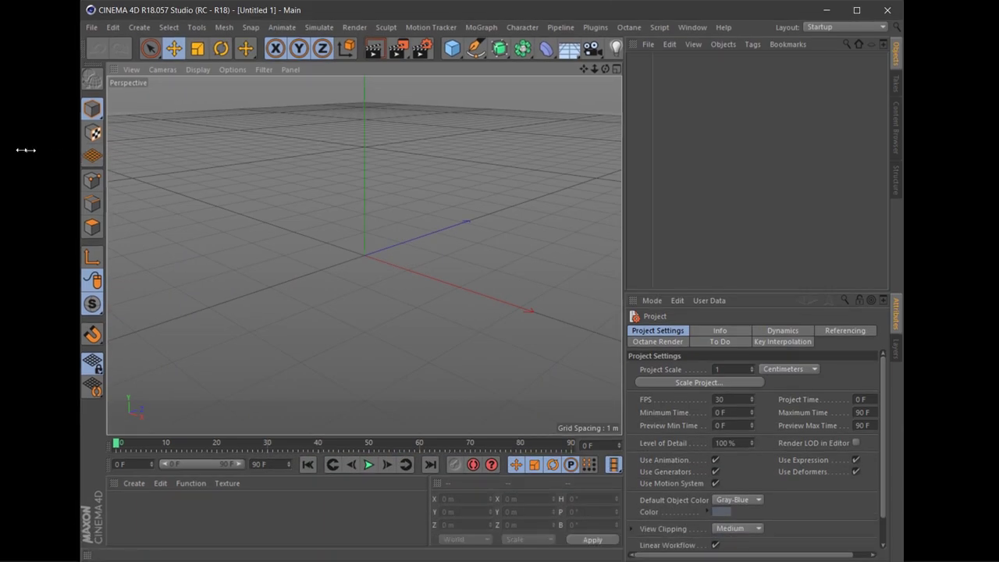
# Step: Add a Plane with a Displacer and load the Snow heightmap into its shader
pyautogui.moveTo(25, 149); pyautogui.dragTo(2, 154)
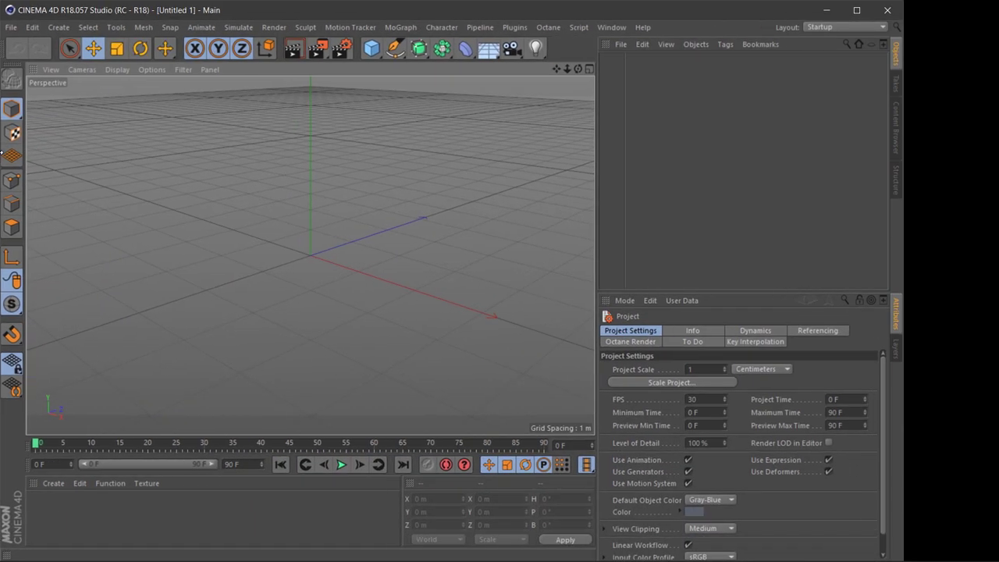
pyautogui.moveTo(972, 173); pyautogui.dragTo(998, 173)
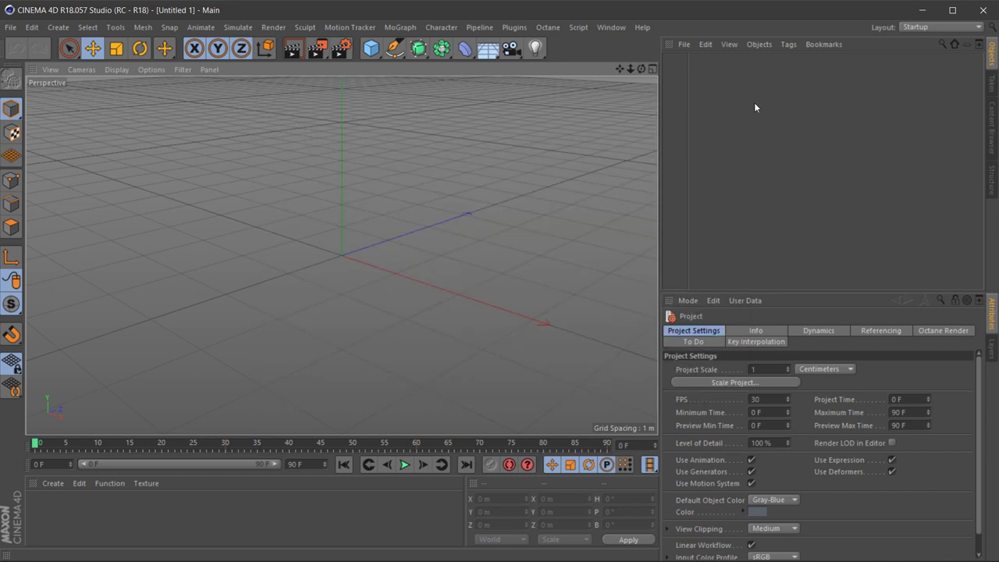
pyautogui.click(371, 47)
pyautogui.click(424, 107)
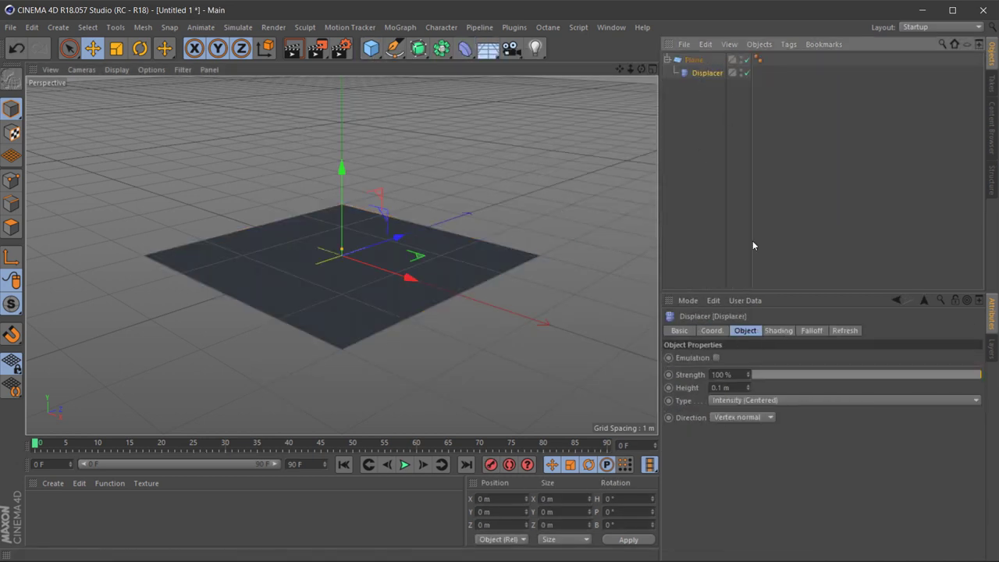
pyautogui.click(715, 117)
pyautogui.click(708, 73)
pyautogui.click(778, 330)
pyautogui.click(972, 371)
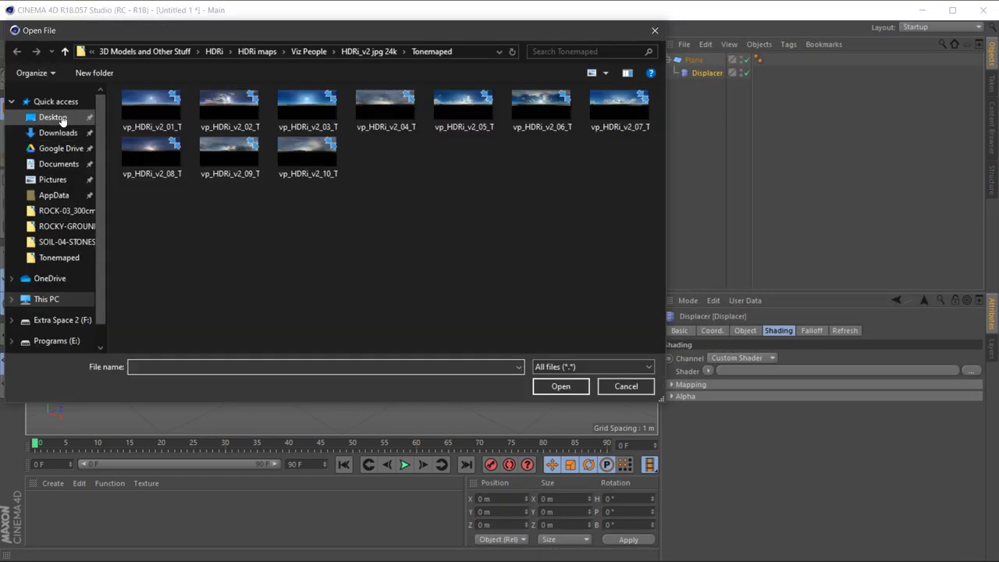
pyautogui.doubleClick(620, 129)
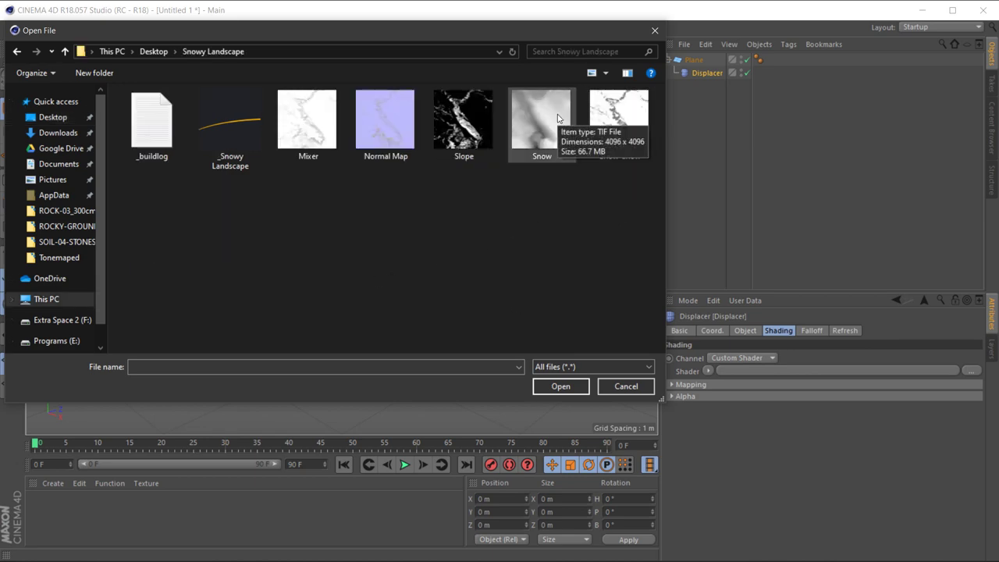
pyautogui.press('Return')
pyautogui.write('100 m')
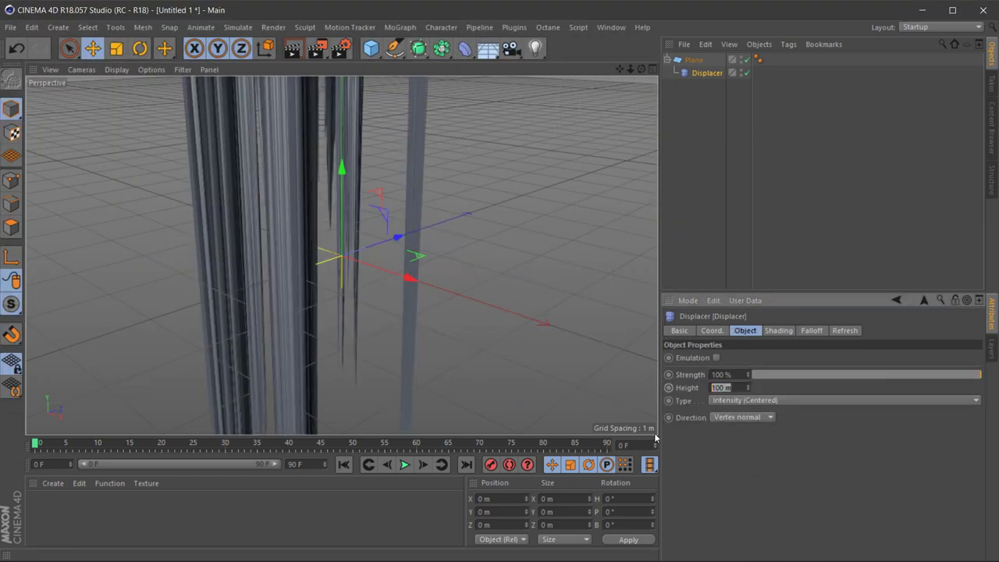
# Step: Set the plane's size to 600 m and zoom out to the whole terrain
pyautogui.click(410, 351)
pyautogui.write('0')
pyautogui.click(616, 537)
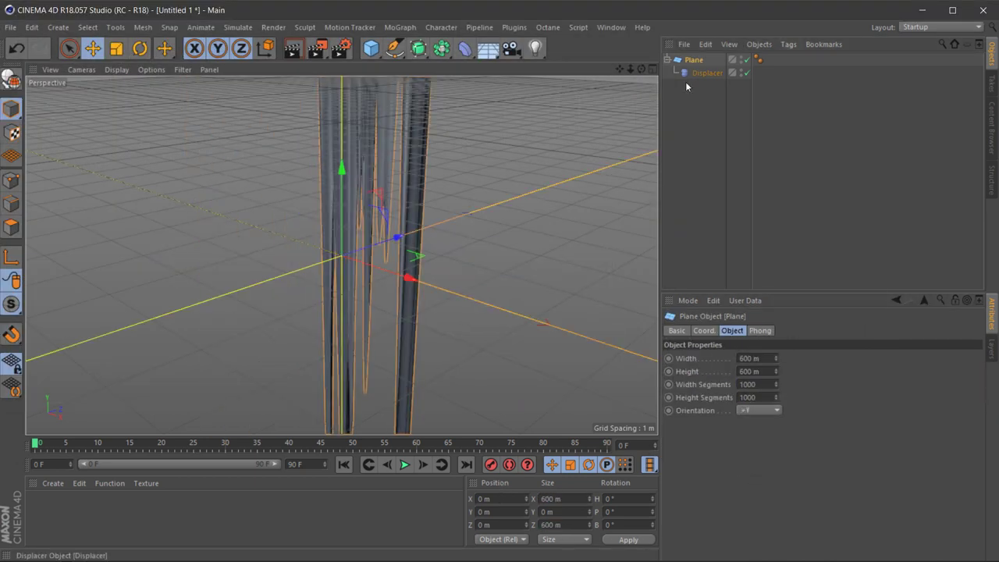
pyautogui.moveTo(630, 69); pyautogui.dragTo(609, 85)
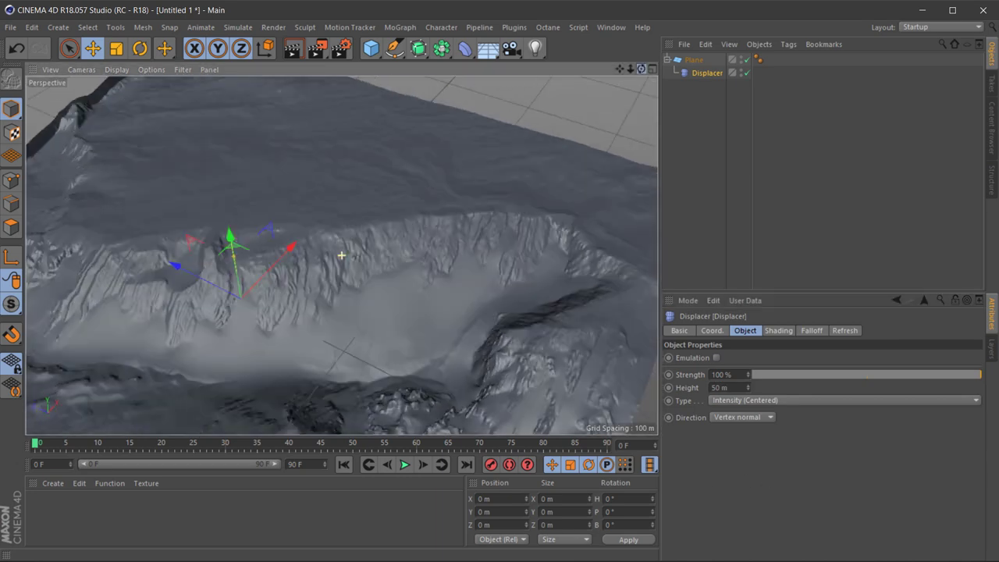
# Step: Create an Octane material, rotate the daylight sun, set sun size about 16, raise turbidity
pyautogui.click(53, 483)
pyautogui.click(335, 358)
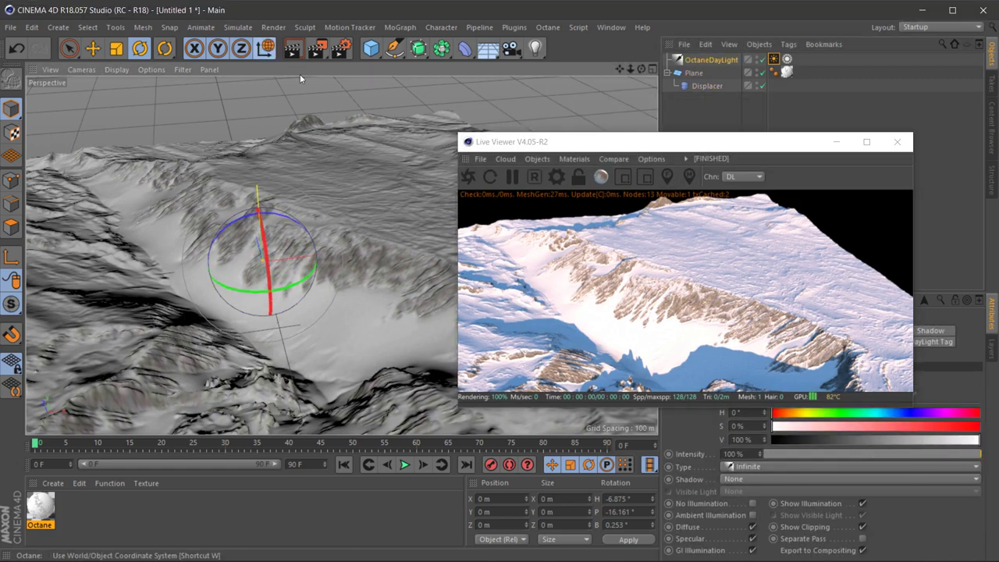
pyautogui.moveTo(265, 234); pyautogui.dragTo(267, 278)
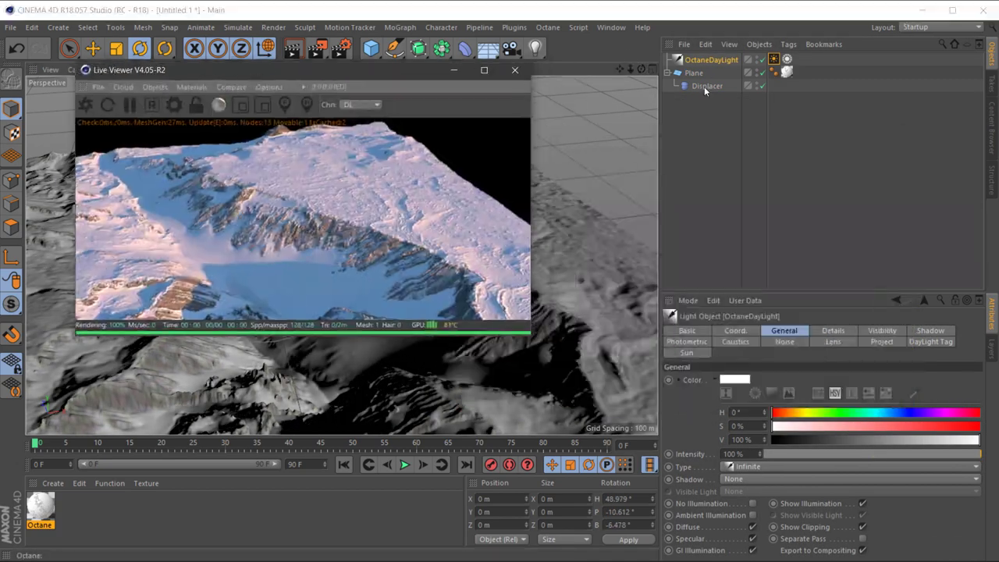
pyautogui.click(773, 60)
pyautogui.moveTo(801, 407); pyautogui.dragTo(894, 412)
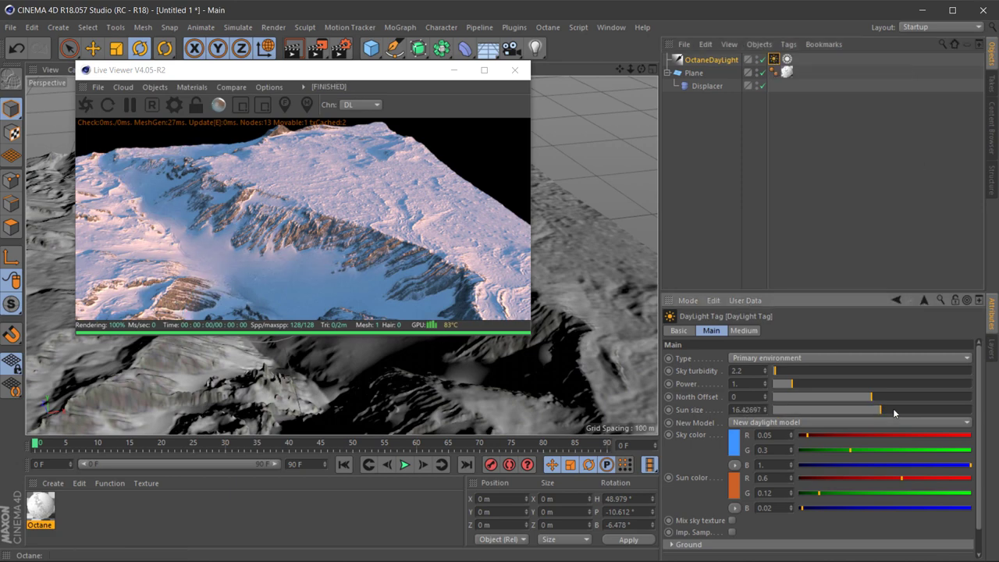
pyautogui.moveTo(775, 370); pyautogui.dragTo(780, 372)
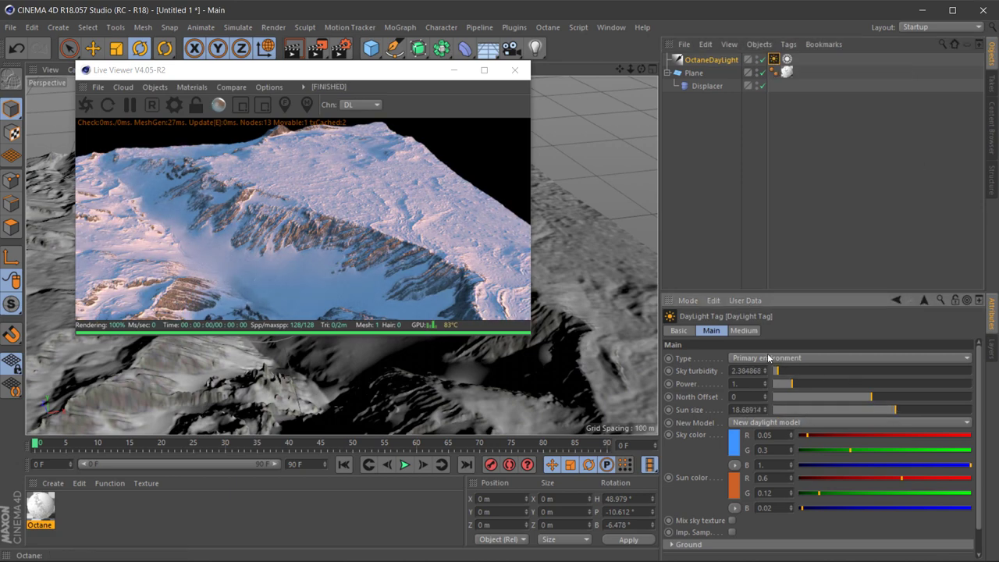
# Step: Add an Octane Scatter object and select the terrain plane
pyautogui.click(155, 86)
pyautogui.click(180, 181)
pyautogui.click(693, 85)
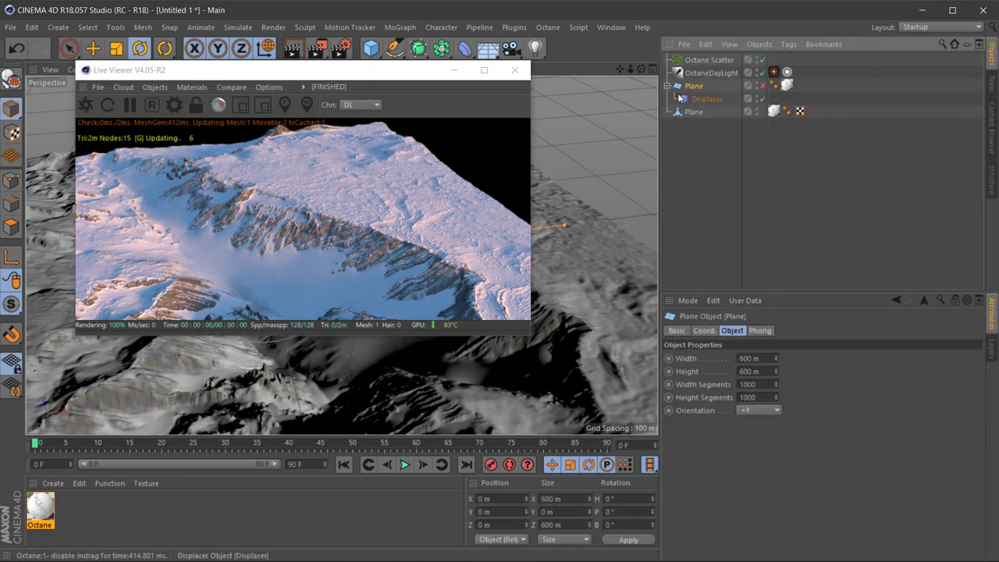
# Step: Add a Forester Picea Abies spruce tree to the scene
pyautogui.moveTo(679, 98); pyautogui.dragTo(702, 117)
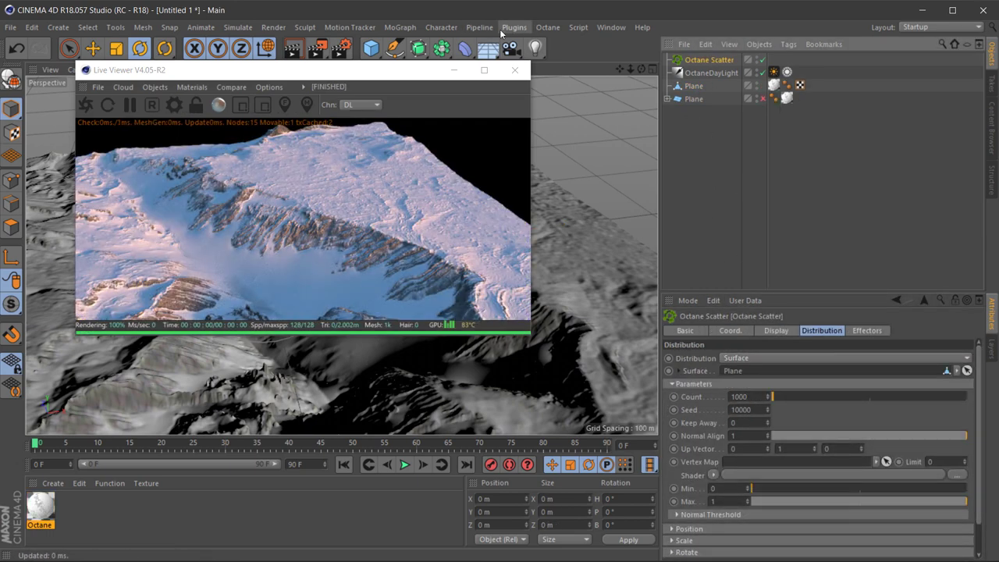
pyautogui.click(513, 27)
pyautogui.click(726, 63)
pyautogui.click(696, 375)
pyautogui.scroll(-5, 859, 468)
pyautogui.click(918, 449)
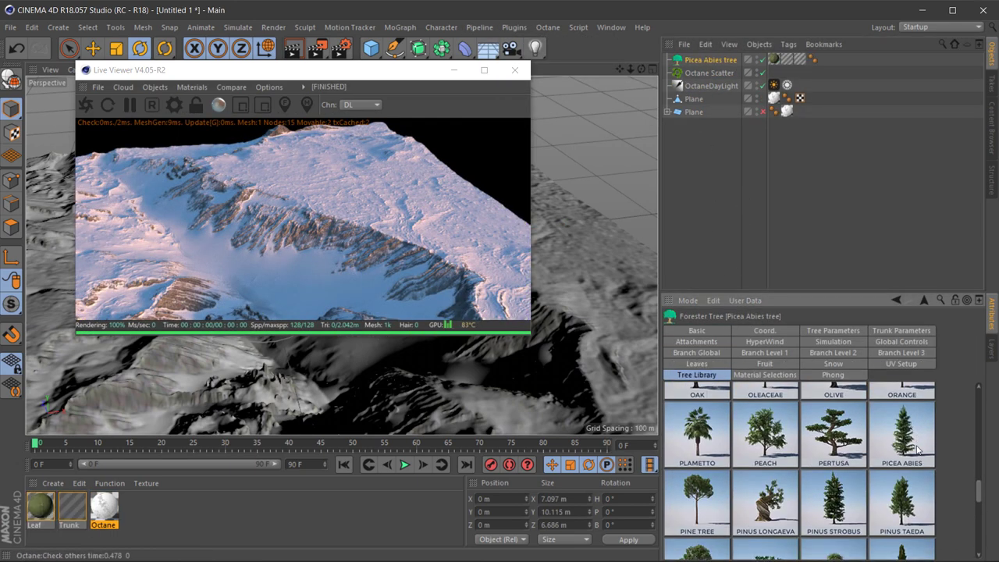
# Step: Paste copies to make five spruces and parent them under the Octane Scatter
pyautogui.click(719, 195)
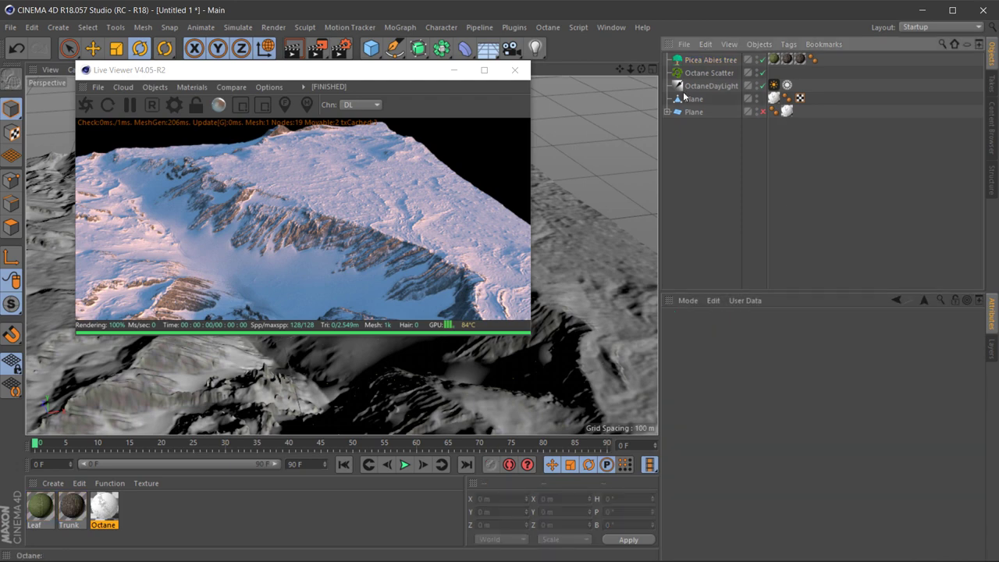
pyautogui.hotkey('ctrl', 'v')
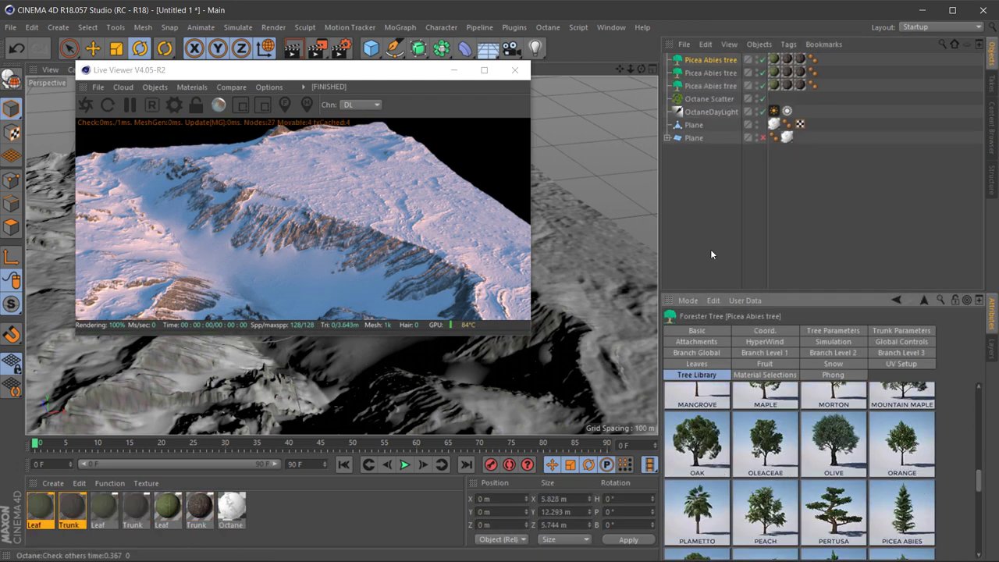
pyautogui.hotkey('ctrl', 'v')
pyautogui.hotkey('ctrl', 'v')
pyautogui.keyDown('shift'); pyautogui.click(712, 124); pyautogui.keyUp('shift')
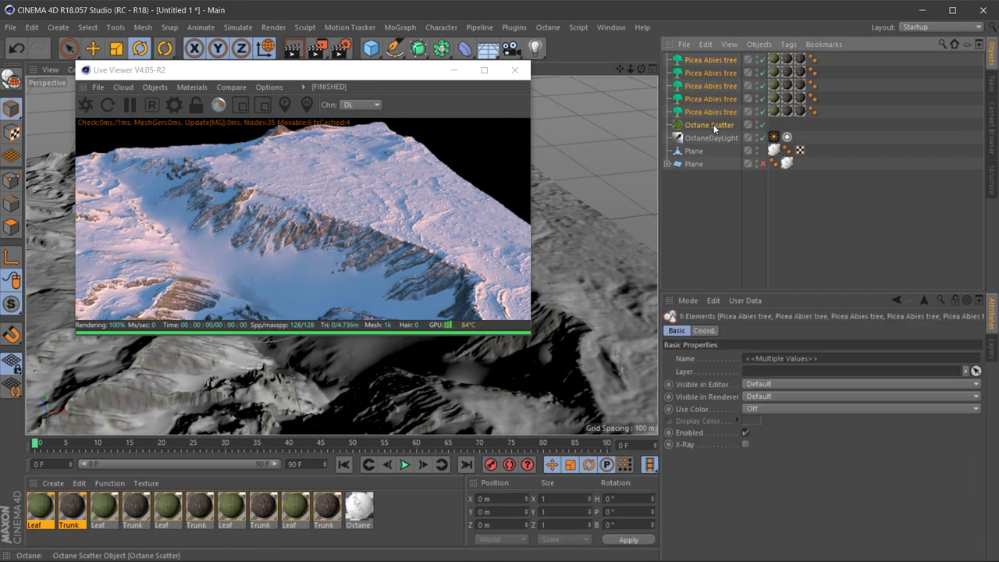
pyautogui.moveTo(710, 86); pyautogui.dragTo(714, 126)
pyautogui.click(709, 59)
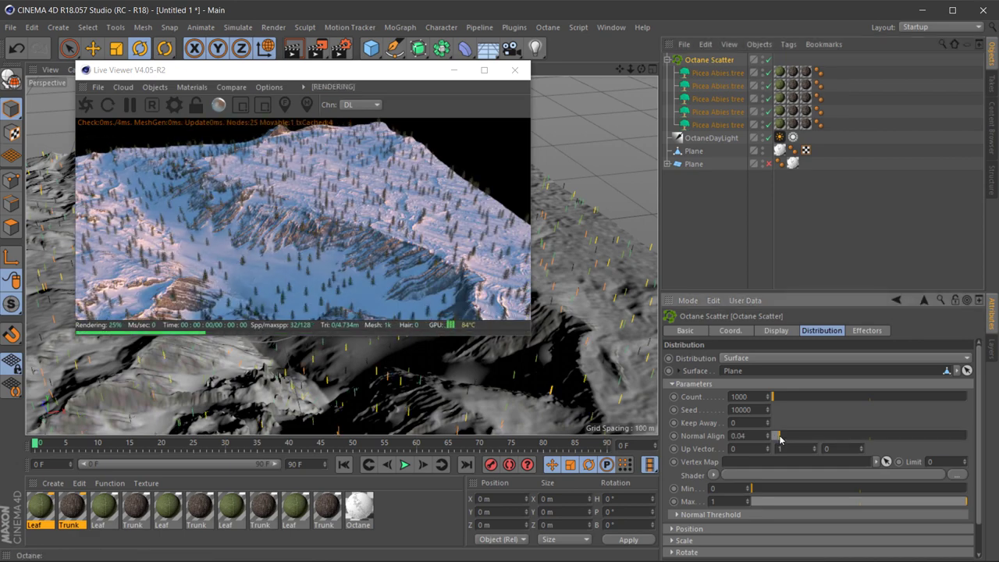
# Step: Add a Random effector that randomises only the tree scale, not position
pyautogui.click(406, 28)
pyautogui.click(539, 160)
pyautogui.click(714, 381)
pyautogui.click(800, 382)
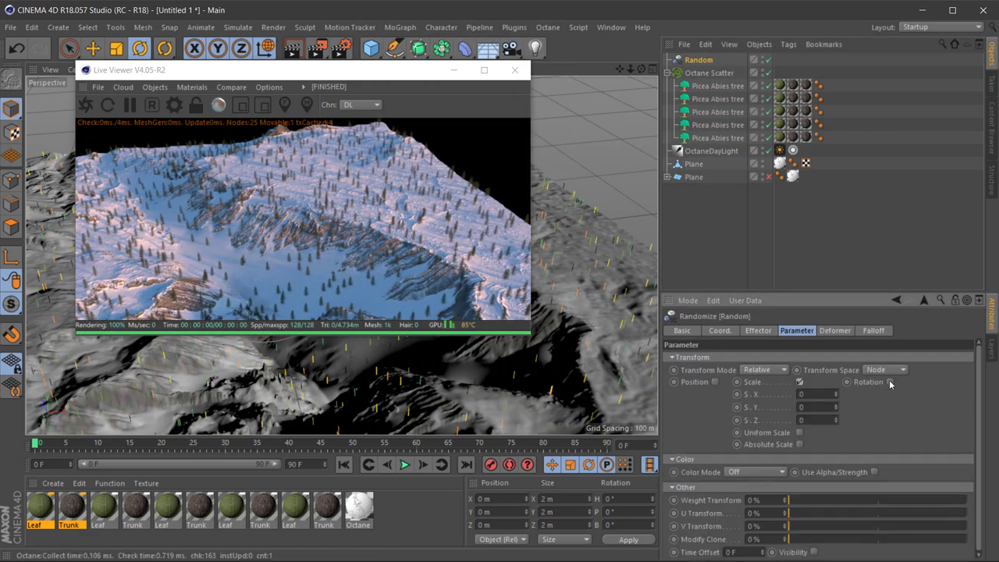
pyautogui.click(709, 73)
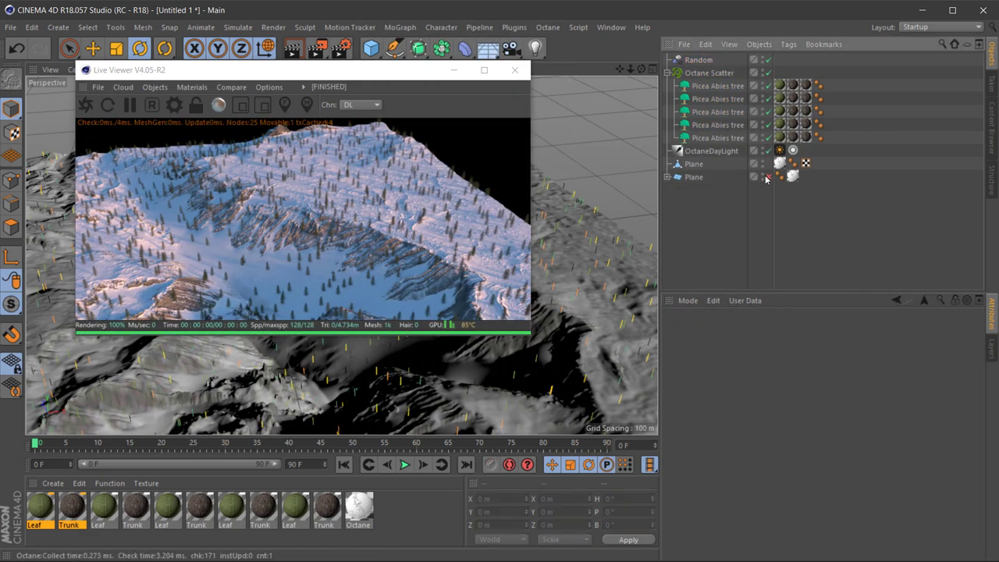
pyautogui.click(821, 330)
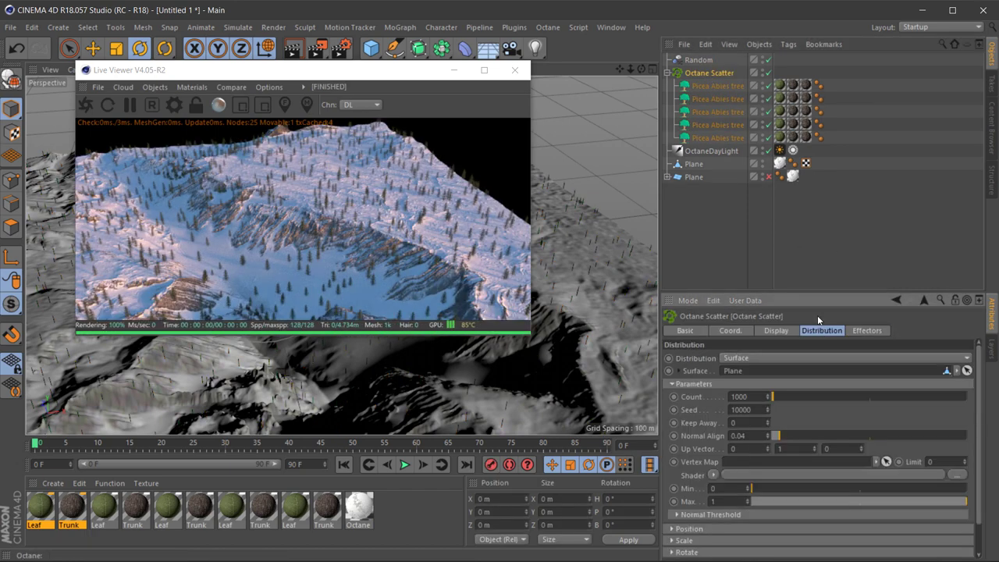
# Step: Load Slope.tif as the scatter's mask shader and lower its Max to 0.01
pyautogui.click(956, 474)
pyautogui.doubleClick(463, 117)
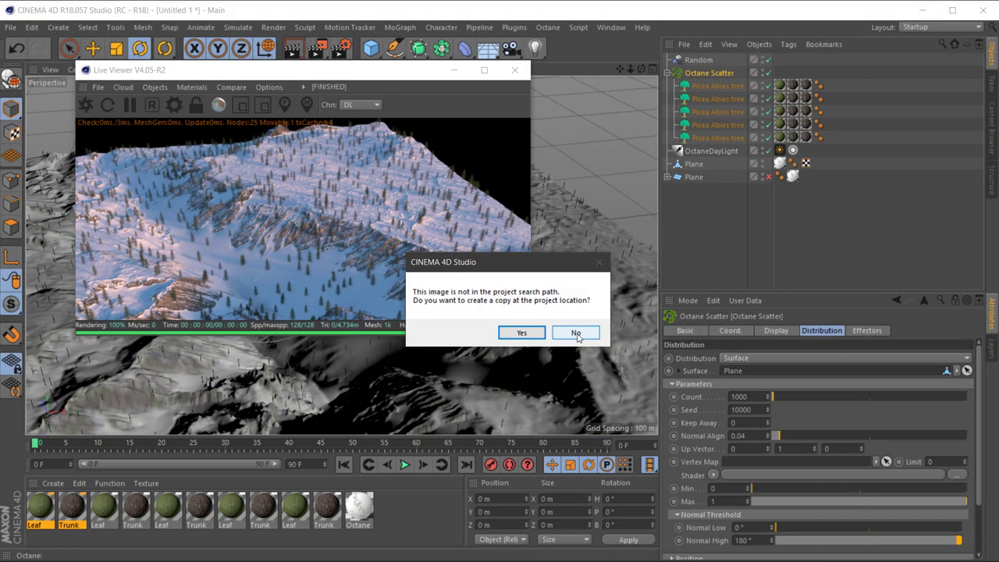
pyautogui.click(575, 330)
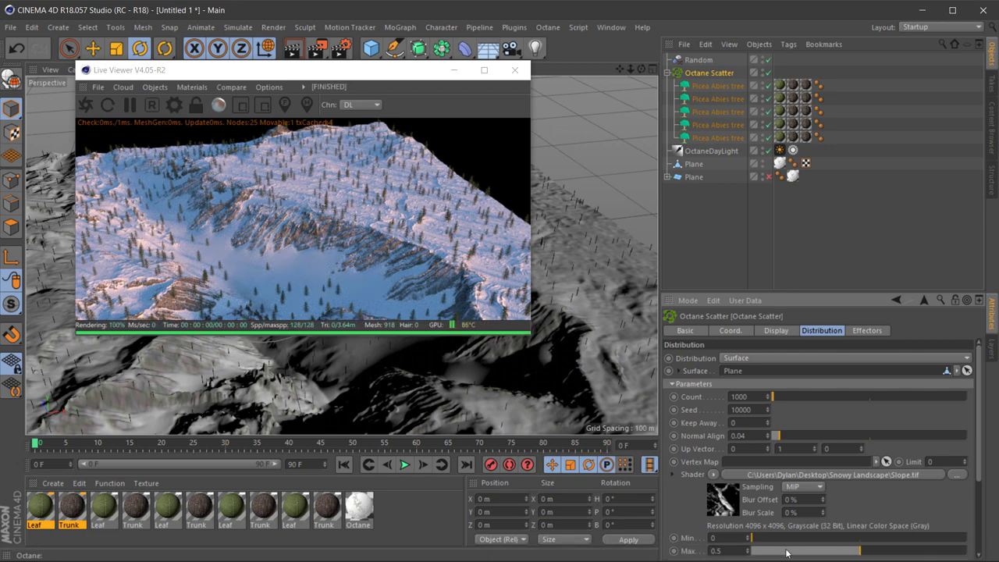
pyautogui.moveTo(751, 538); pyautogui.dragTo(756, 550)
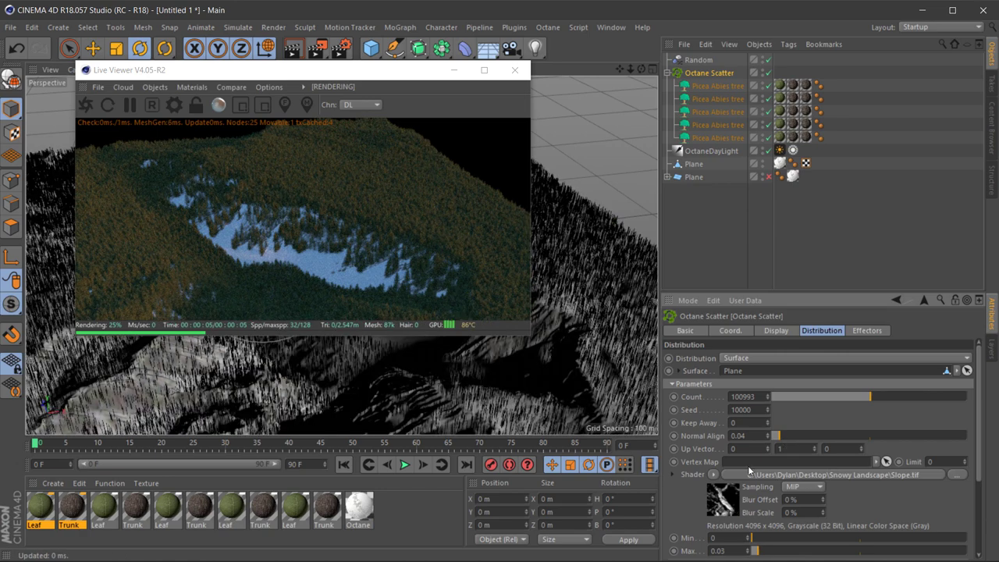
# Step: Set Normal High to 43°, close the Live Viewer and switch off the Octane Scatter
pyautogui.scroll(-3, 959, 477)
pyautogui.moveTo(773, 475); pyautogui.dragTo(752, 477)
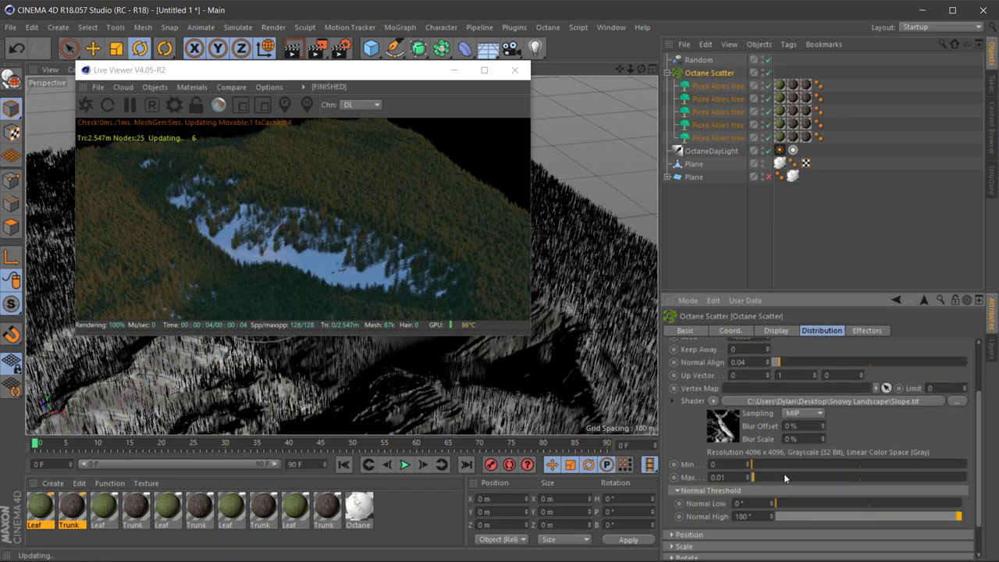
pyautogui.click(869, 517)
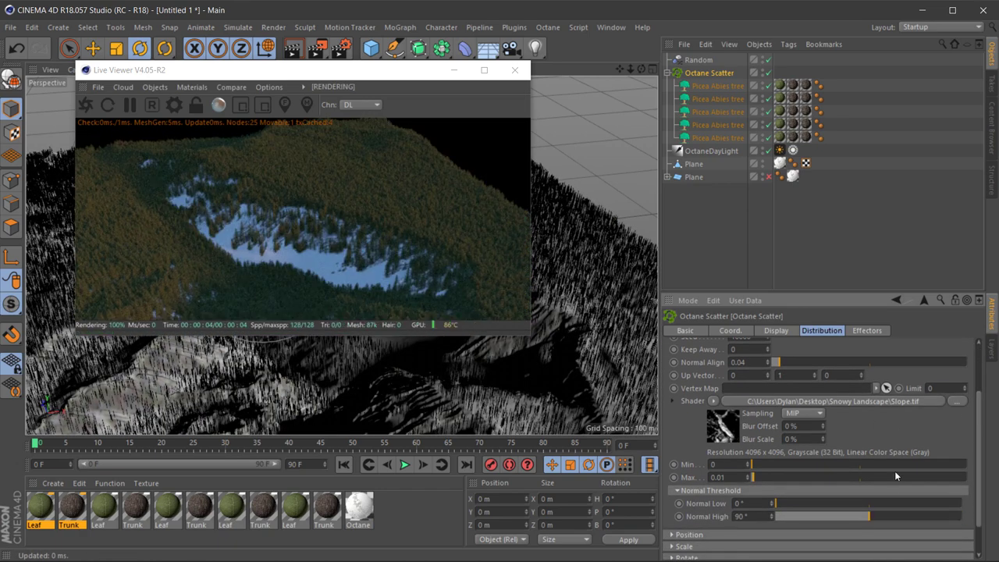
pyautogui.click(803, 516)
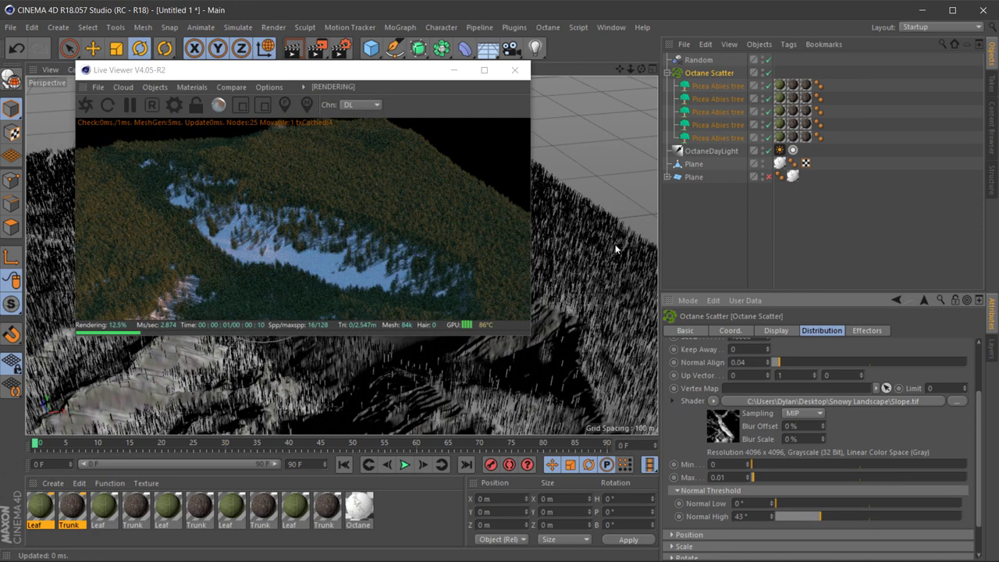
pyautogui.click(514, 69)
pyautogui.click(769, 73)
pyautogui.keyDown('alt'); pyautogui.moveTo(469, 235); pyautogui.dragTo(390, 250); pyautogui.keyUp('alt')
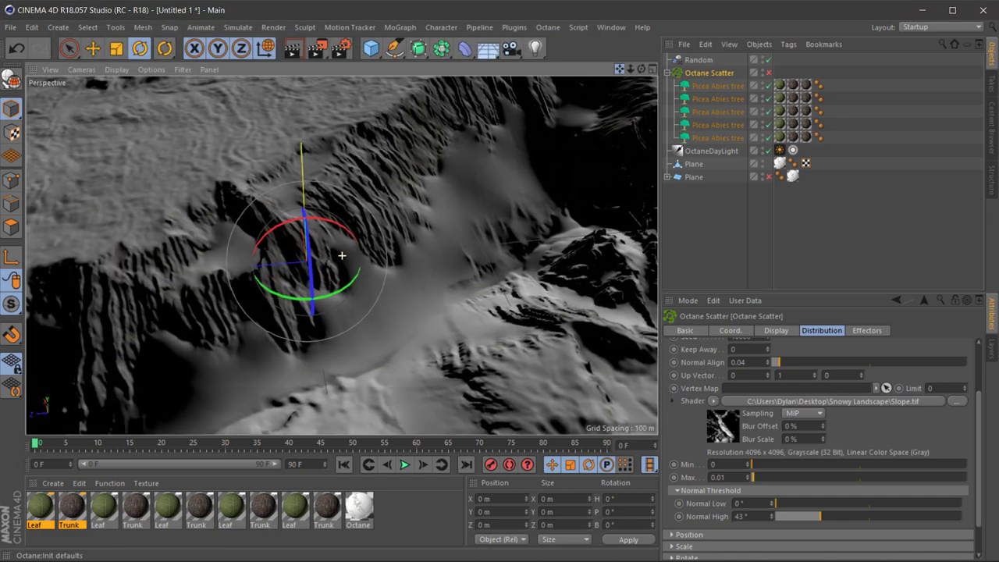
# Step: Re-enable the Octane Scatter in the Live Viewer and rotate the daylight sun to relight the forest
pyautogui.keyDown('alt'); pyautogui.moveTo(342, 255); pyautogui.dragTo(366, 234); pyautogui.keyUp('alt')
pyautogui.click(769, 73)
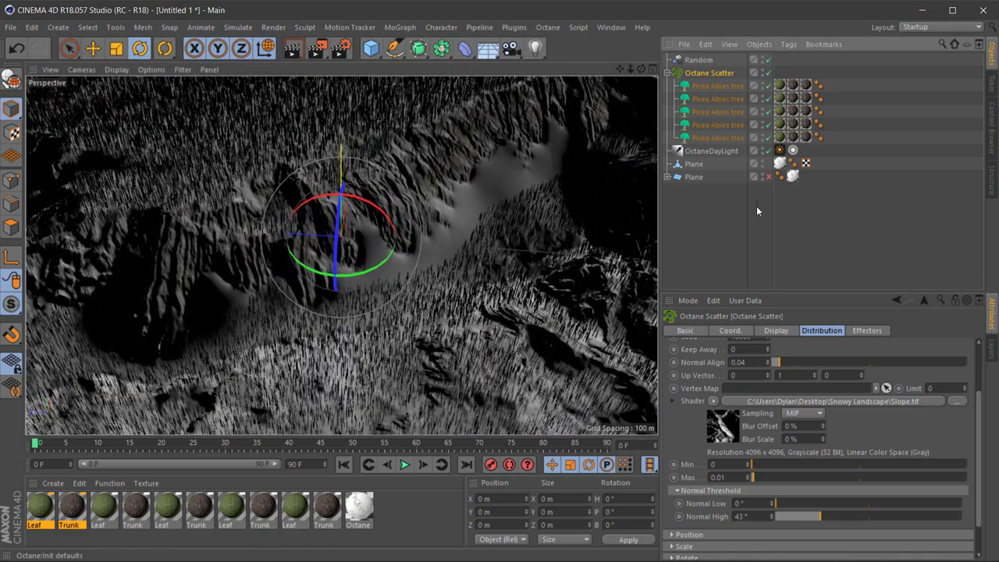
pyautogui.click(107, 285)
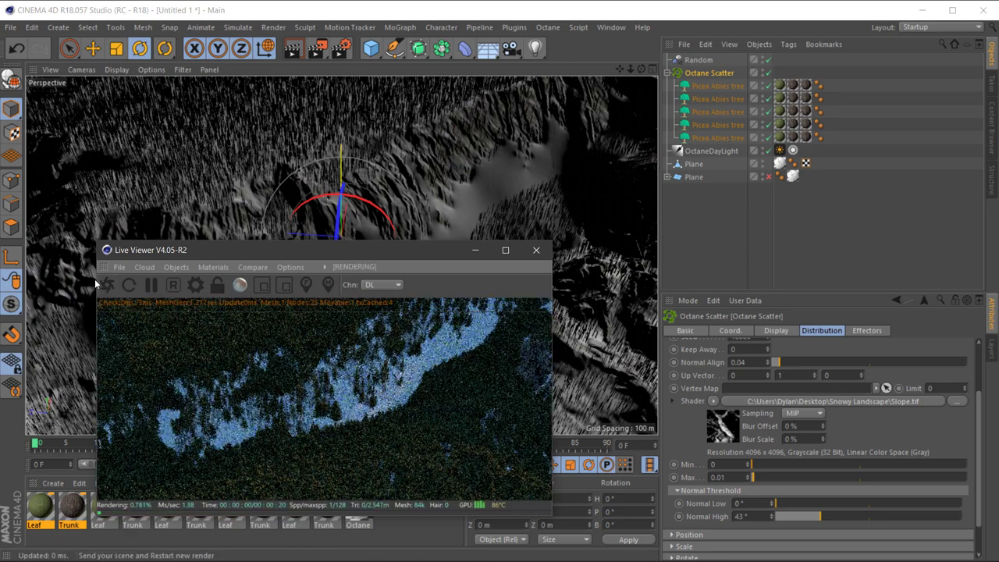
pyautogui.click(711, 150)
pyautogui.moveTo(416, 249); pyautogui.dragTo(744, 210)
pyautogui.moveTo(361, 273)
pyautogui.mouseDown()
pyautogui.moveTo(374, 273)
pyautogui.moveTo(485, 180)
pyautogui.mouseUp()
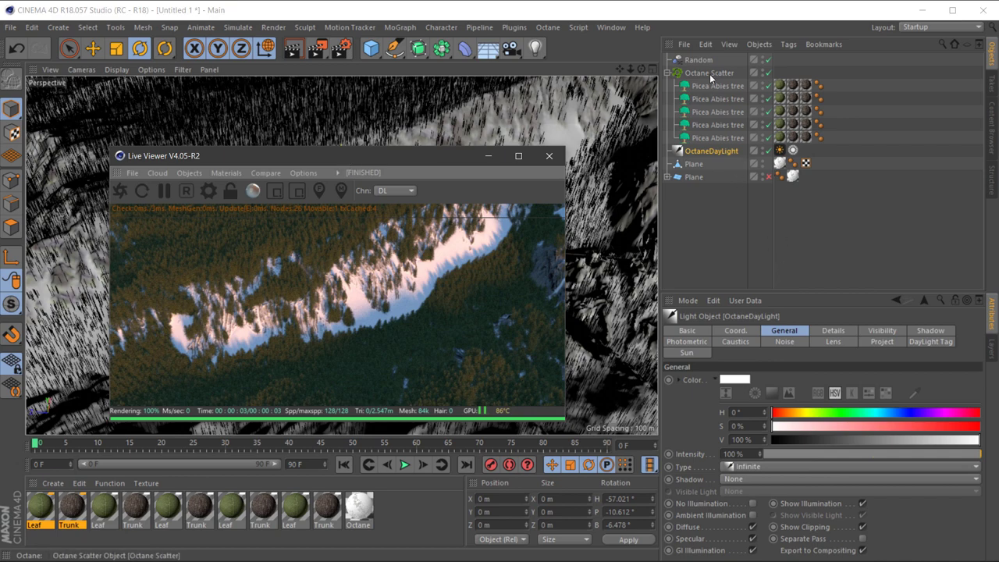
# Step: Lower the tree count, clear the Slope.tif scale shader and set scale to 0.3
pyautogui.click(709, 74)
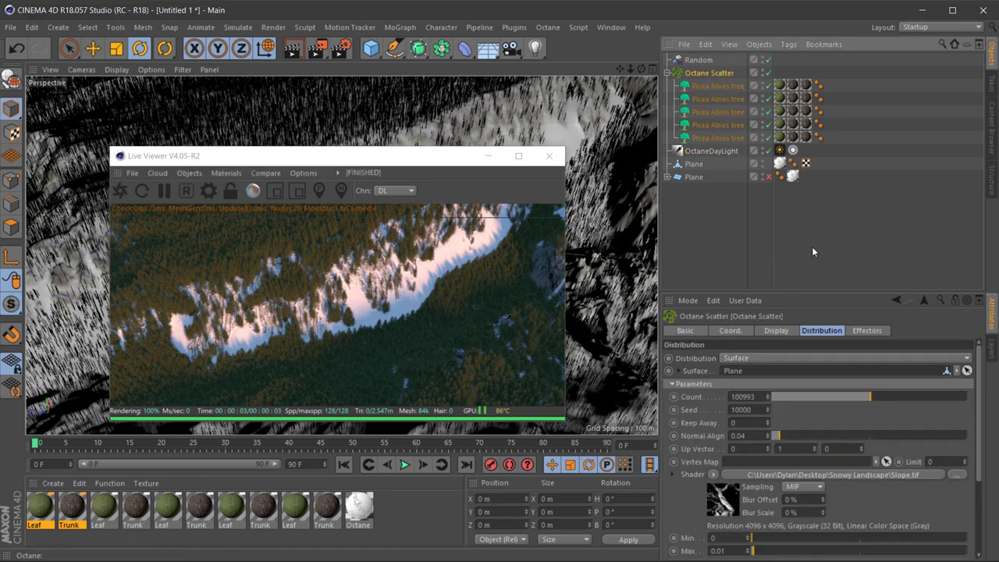
pyautogui.moveTo(830, 396); pyautogui.dragTo(805, 398)
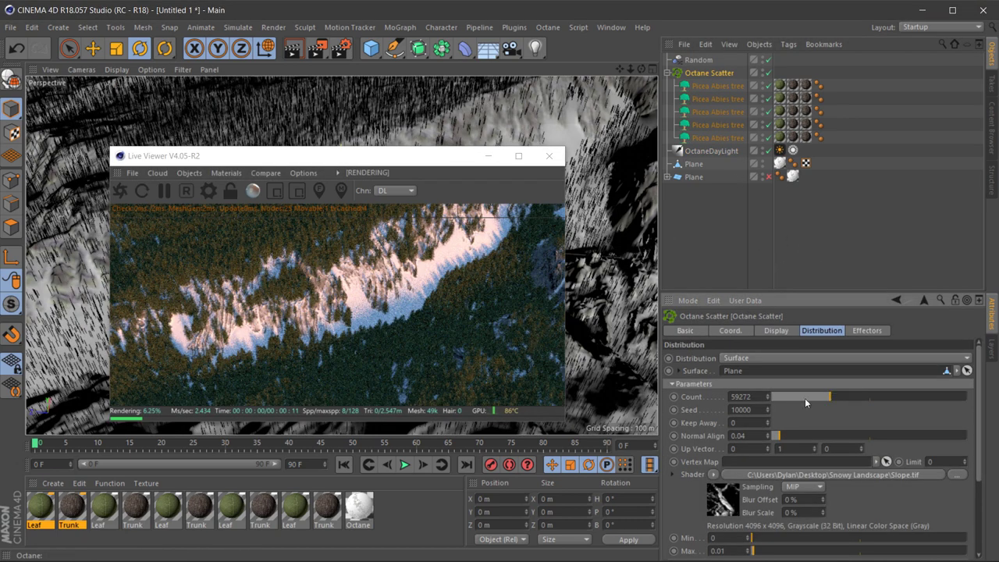
pyautogui.scroll(-5, 858, 437)
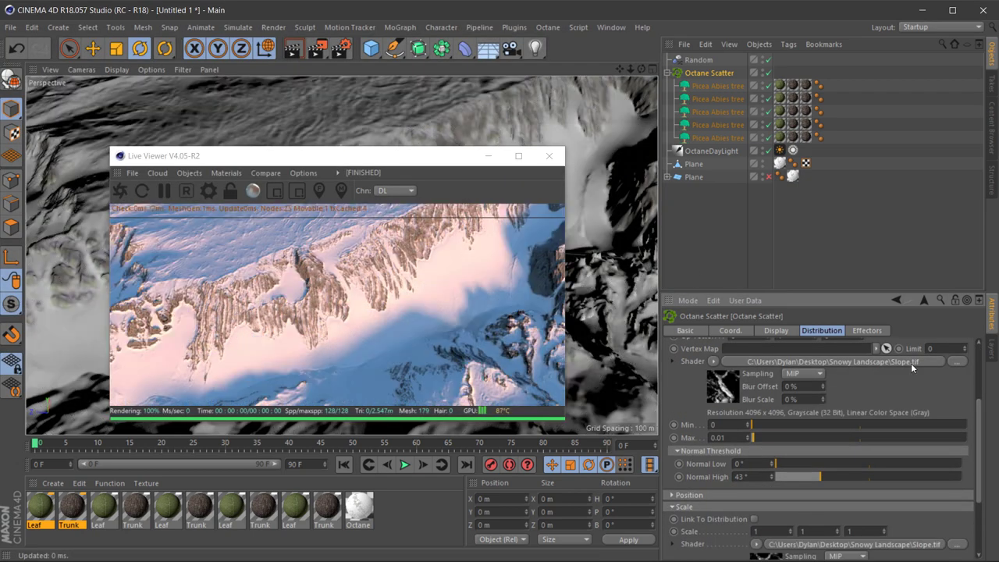
pyautogui.scroll(-3, 911, 363)
pyautogui.click(755, 443)
pyautogui.click(773, 60)
pyautogui.moveTo(761, 477); pyautogui.dragTo(737, 471)
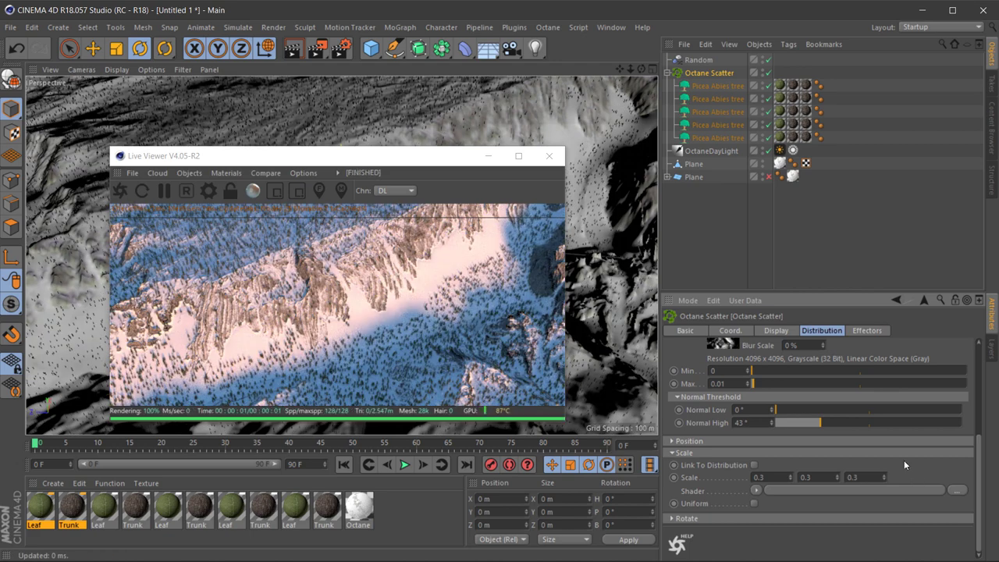
pyautogui.scroll(2, 820, 437)
# Step: Set the Random effector's scale variation to 0.5 and enable position randomisation
pyautogui.scroll(2, 819, 437)
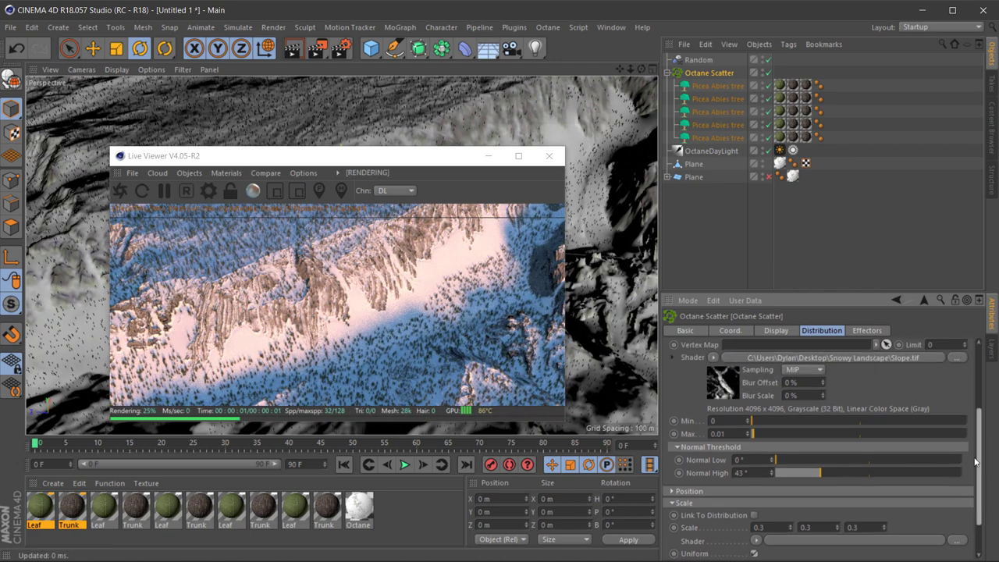
pyautogui.click(699, 60)
pyautogui.moveTo(822, 396); pyautogui.dragTo(950, 375)
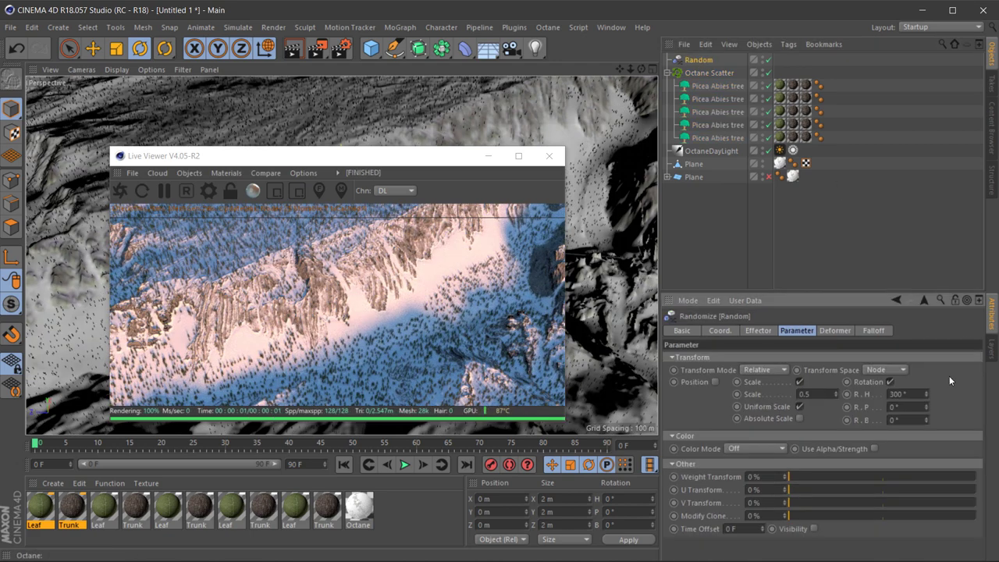
pyautogui.click(715, 382)
pyautogui.doubleClick(728, 406)
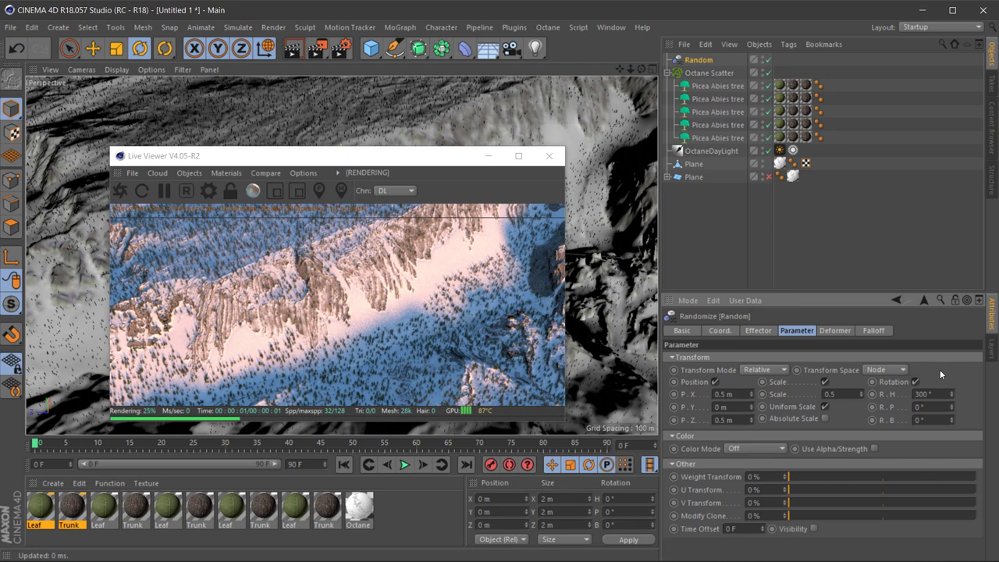
# Step: Raise the scatter count to 183113, set the slope map maximum to 1 and white point 0
pyautogui.click(897, 300)
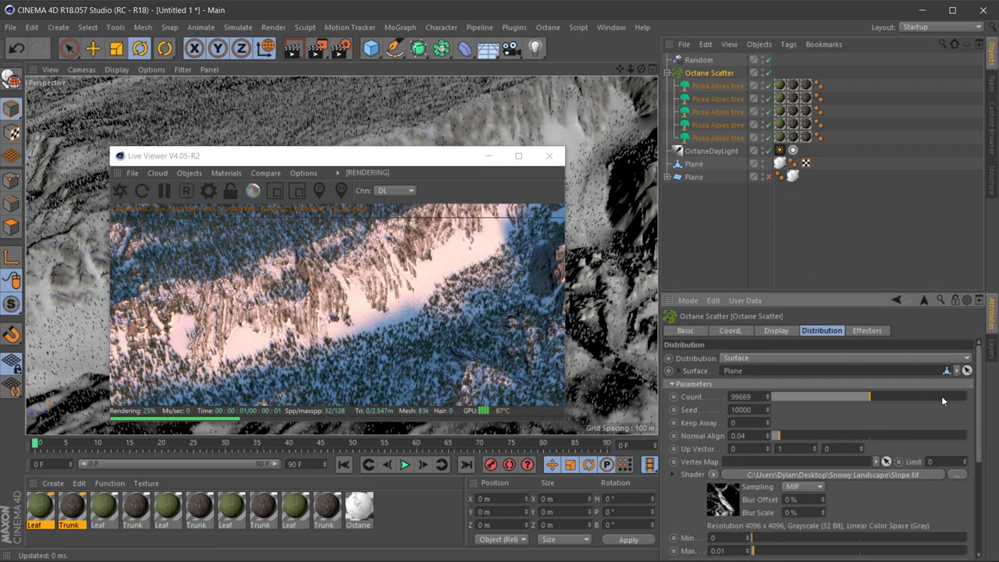
pyautogui.moveTo(869, 396); pyautogui.dragTo(951, 397)
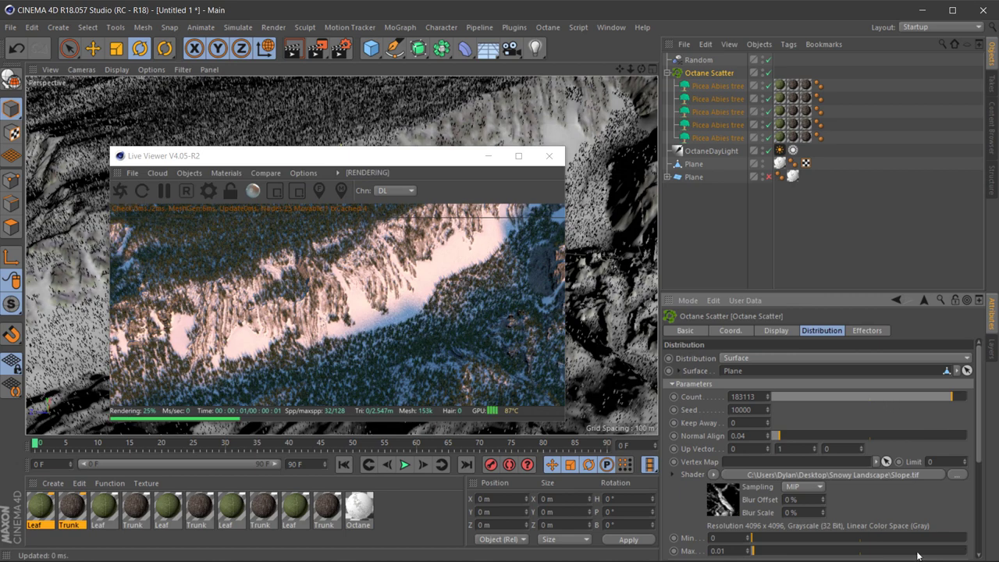
pyautogui.click(962, 550)
pyautogui.click(967, 551)
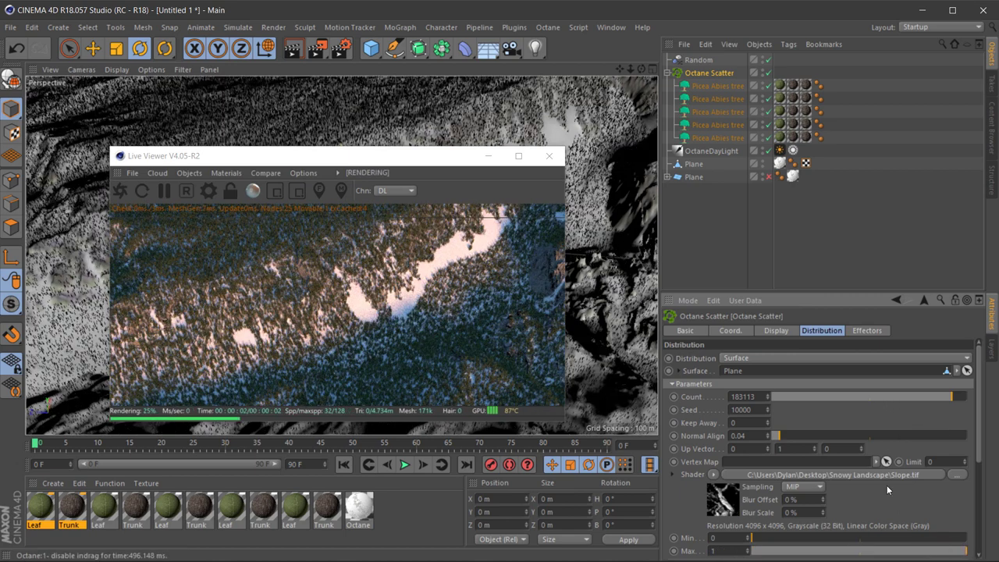
pyautogui.click(714, 476)
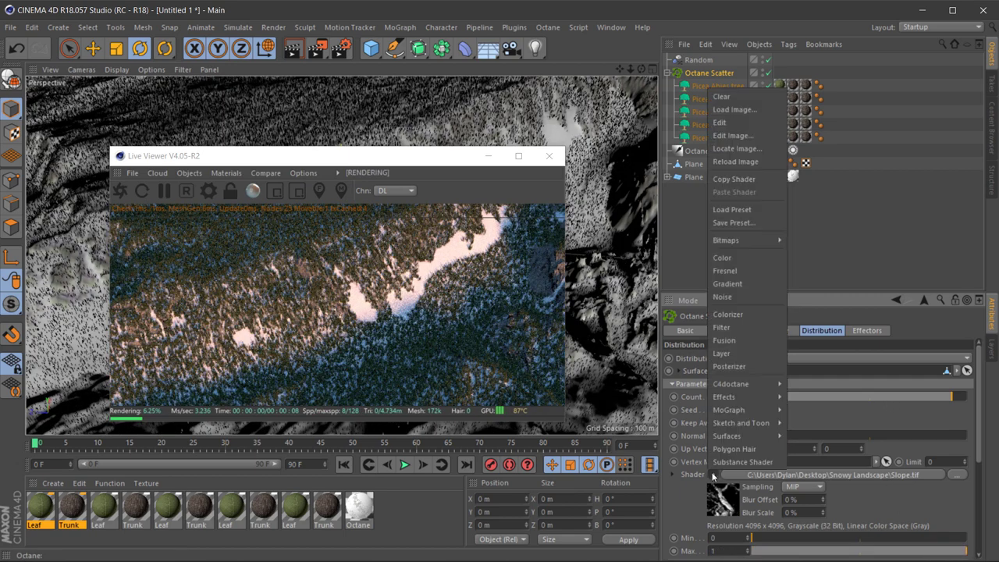
pyautogui.click(671, 473)
pyautogui.scroll(-3, 968, 446)
pyautogui.scroll(-3, 969, 451)
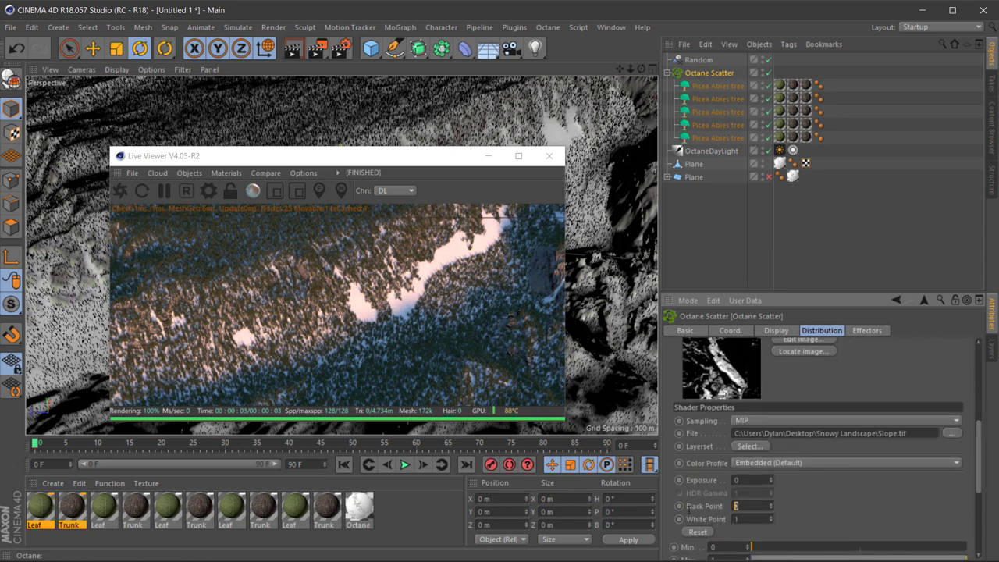
pyautogui.write('0')
pyautogui.press('Return')
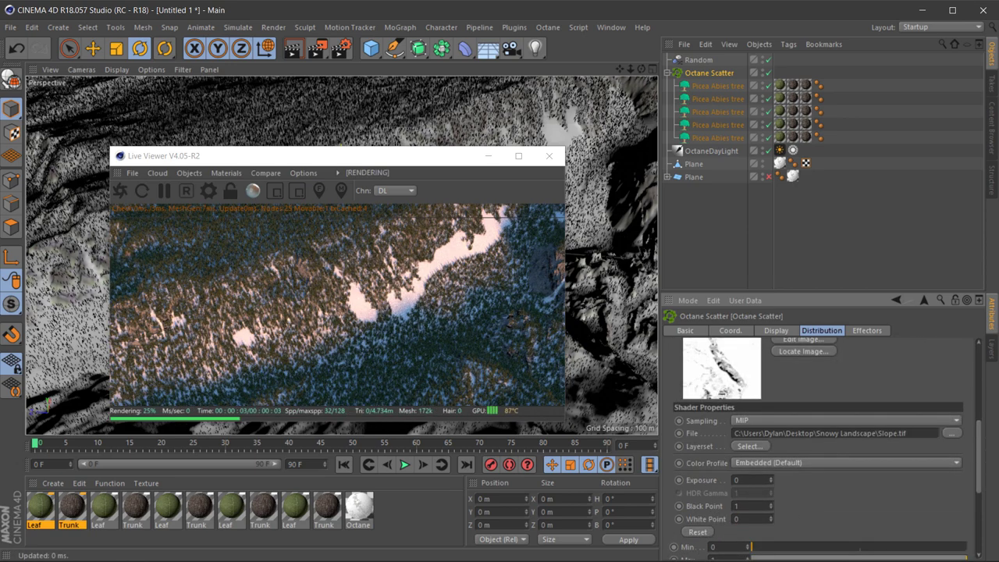
pyautogui.click(120, 193)
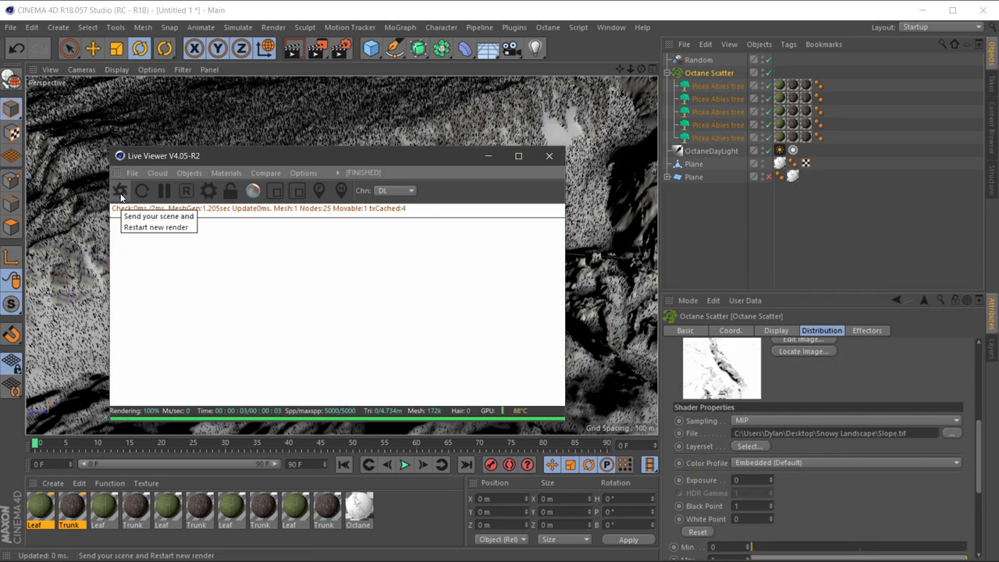
# Step: Keep MIP texture sampling and remove the Slope texture from the scatter distribution
pyautogui.click(910, 421)
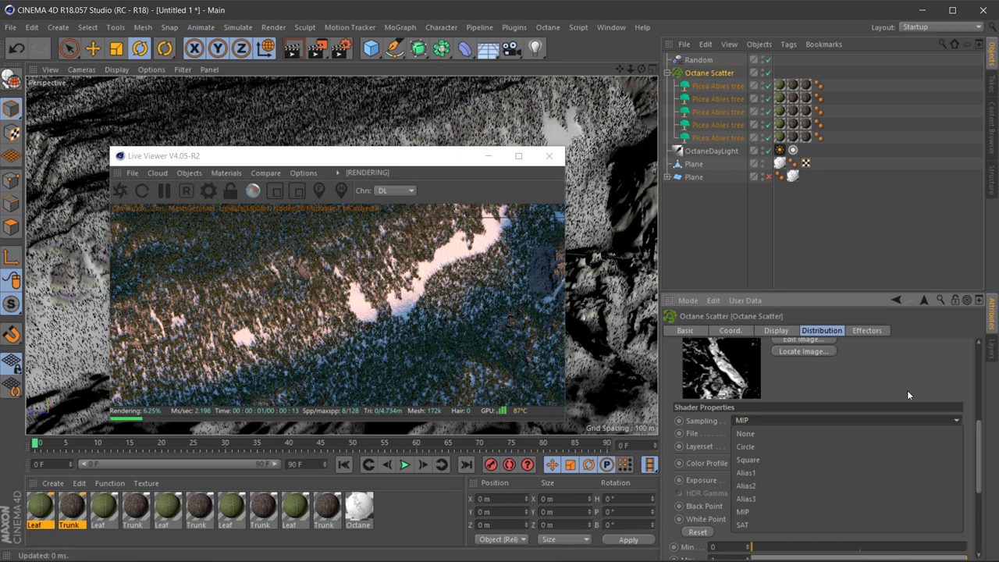
pyautogui.click(908, 394)
pyautogui.scroll(5, 711, 484)
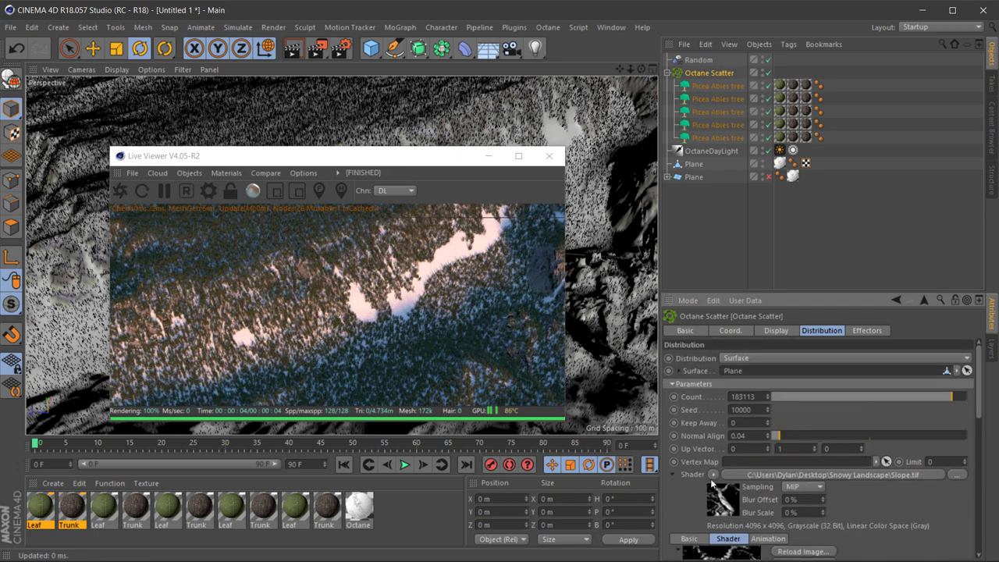
pyautogui.click(713, 474)
pyautogui.click(734, 94)
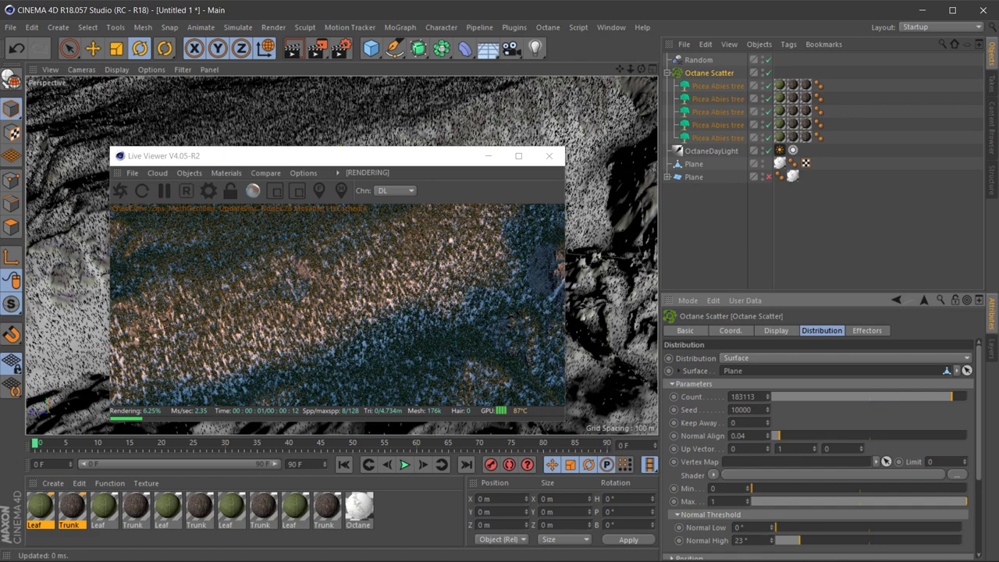
# Step: Set Normal High to 25° and disable the tree scatter
pyautogui.scroll(-1, 801, 488)
pyautogui.moveTo(804, 488); pyautogui.dragTo(798, 489)
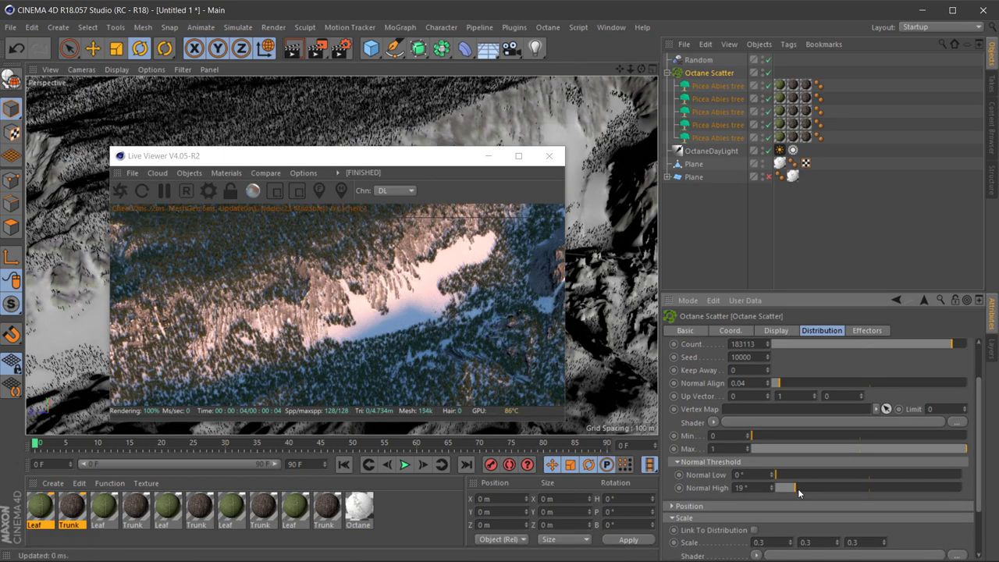
pyautogui.moveTo(798, 488); pyautogui.dragTo(801, 487)
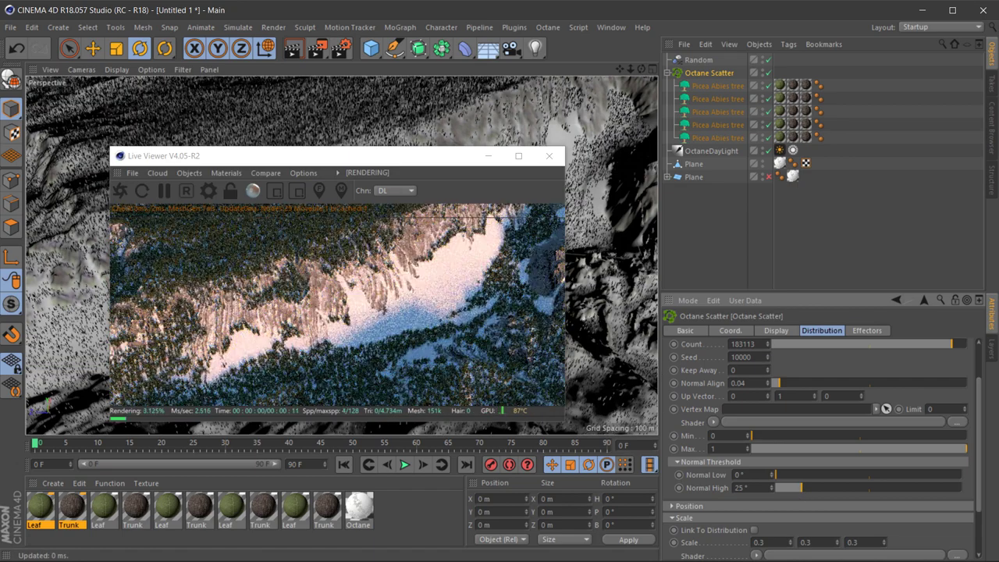
pyautogui.press('q')
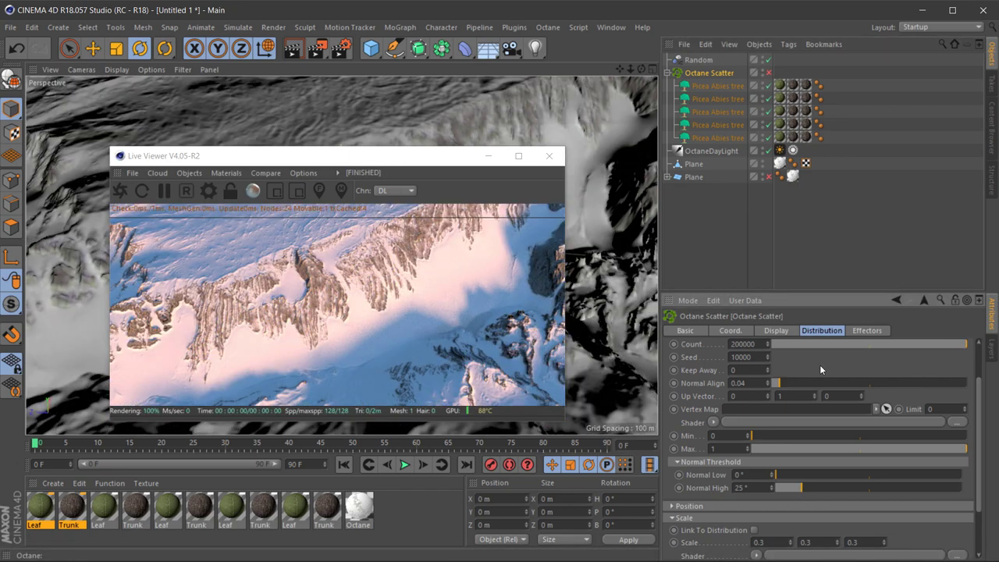
pyautogui.click(779, 150)
# Step: Maximise the sun size and turn the sun to a -0.45 north offset
pyautogui.moveTo(954, 384); pyautogui.dragTo(971, 383)
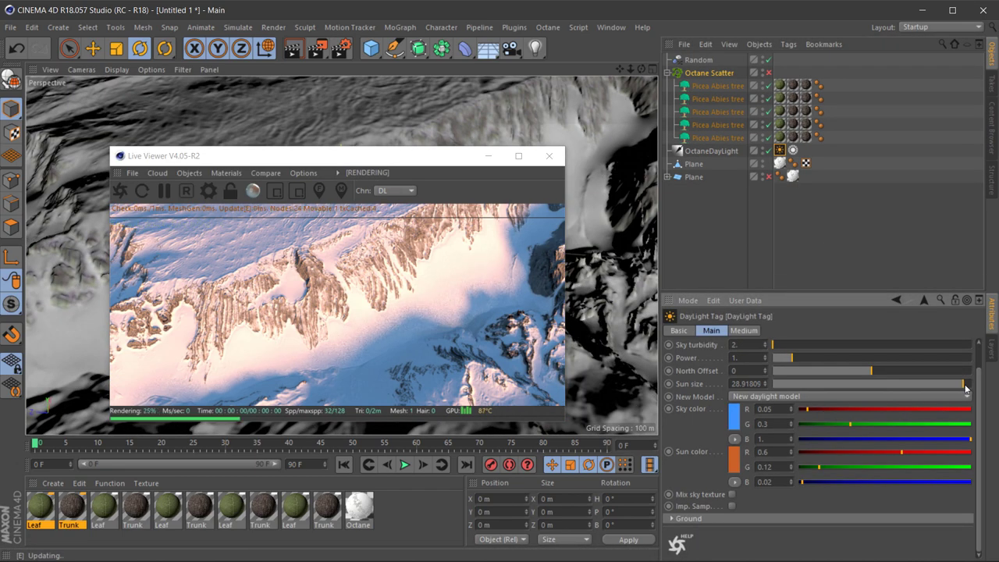
pyautogui.moveTo(871, 375); pyautogui.dragTo(827, 370)
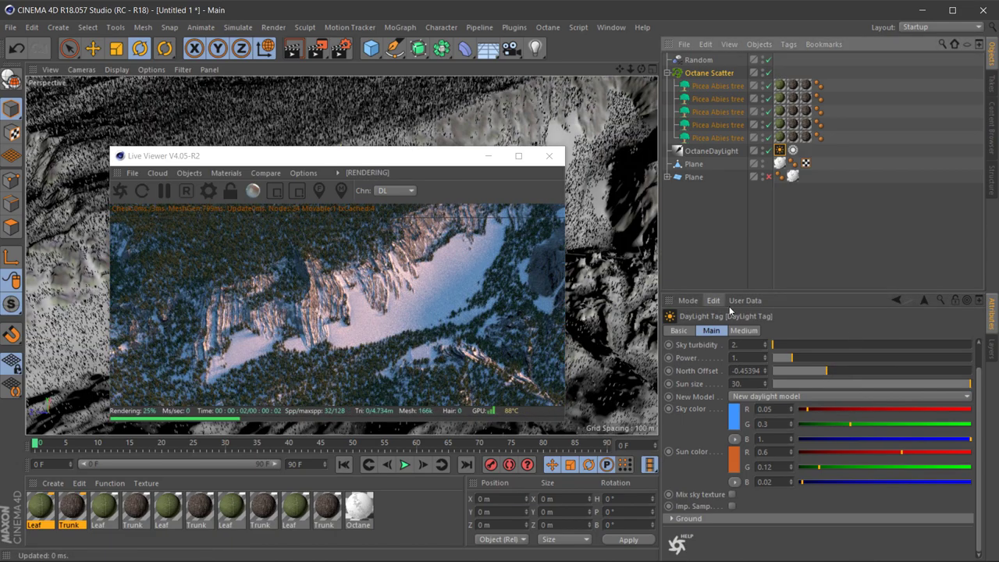
pyautogui.click(551, 159)
# Step: Frame a low view across the forested ridge and reopen the Live Viewer
pyautogui.moveTo(642, 69); pyautogui.dragTo(601, 74)
pyautogui.click(547, 27)
pyautogui.click(566, 42)
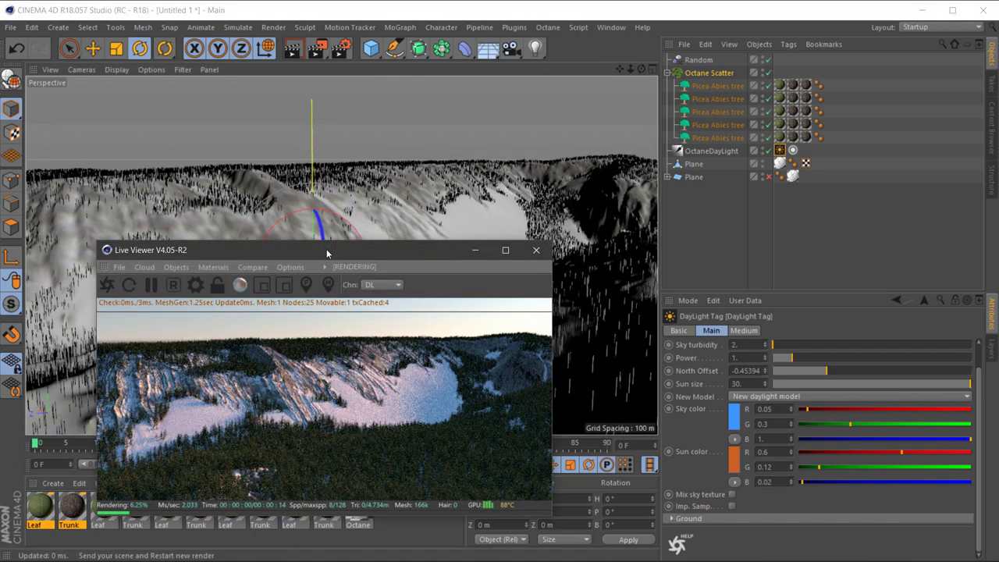
pyautogui.moveTo(639, 75); pyautogui.dragTo(631, 95)
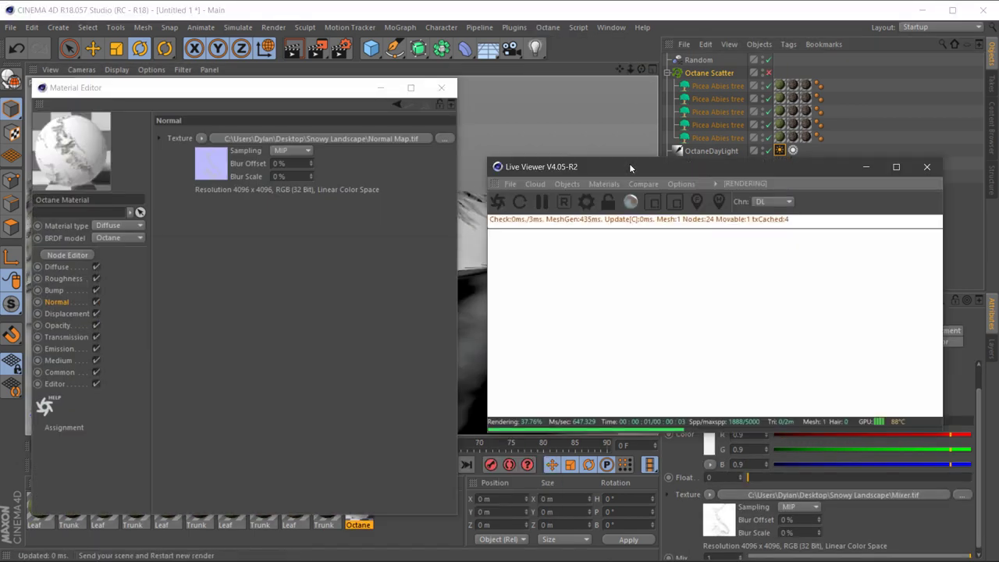
# Step: Load a Perlin Noise shader into the material's Bump channel with 13 octaves and contrast 0.5
pyautogui.click(54, 290)
pyautogui.click(201, 138)
pyautogui.click(332, 283)
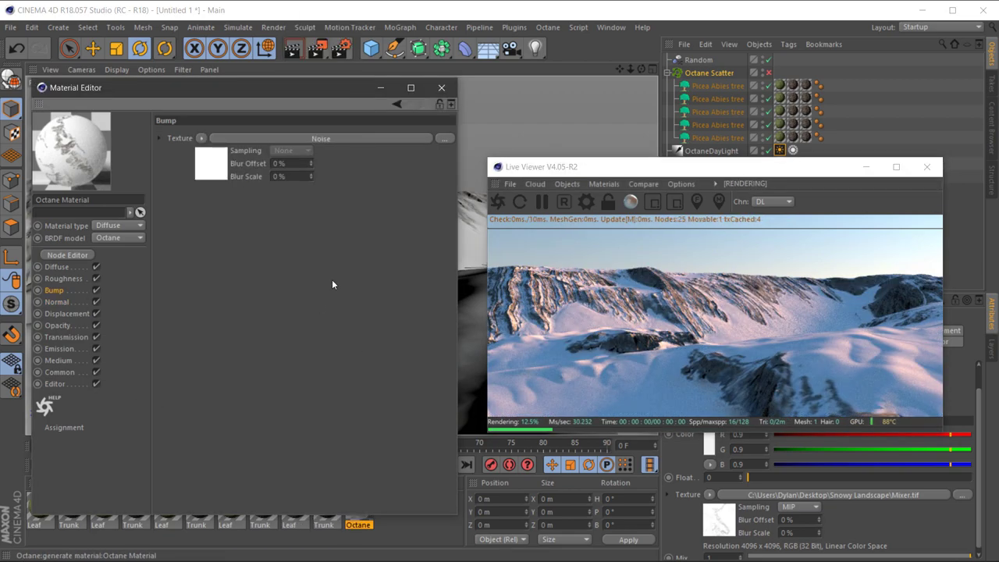
pyautogui.click(211, 162)
pyautogui.moveTo(348, 170)
pyautogui.mouseDown()
pyautogui.moveTo(416, 170)
pyautogui.moveTo(372, 158)
pyautogui.moveTo(383, 158)
pyautogui.moveTo(368, 171)
pyautogui.moveTo(403, 200)
pyautogui.moveTo(376, 195)
pyautogui.moveTo(359, 209)
pyautogui.mouseUp()
pyautogui.click(410, 158)
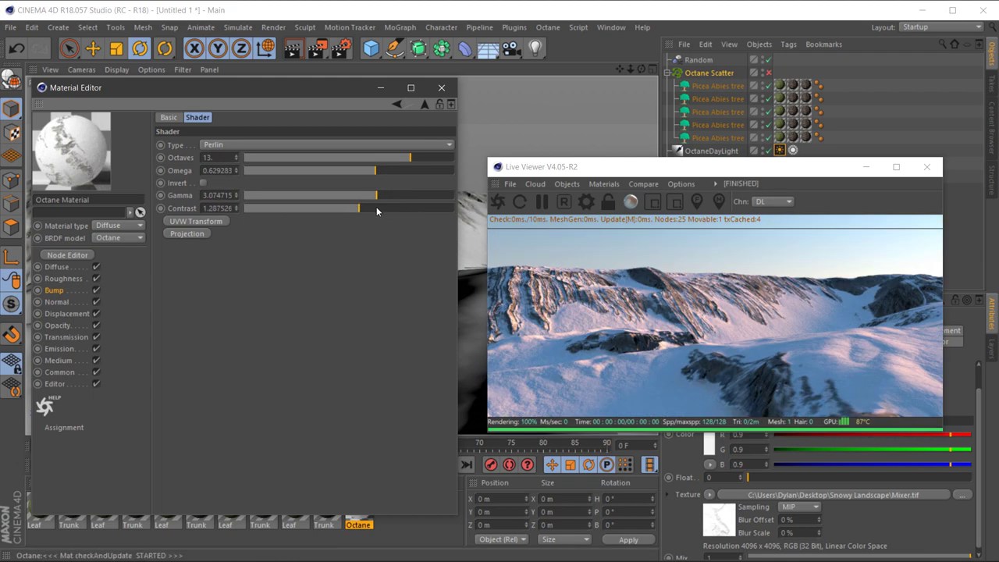
pyautogui.click(358, 208)
# Step: Switch the Live Viewer preview to path tracing (PT), then close it
pyautogui.click(546, 98)
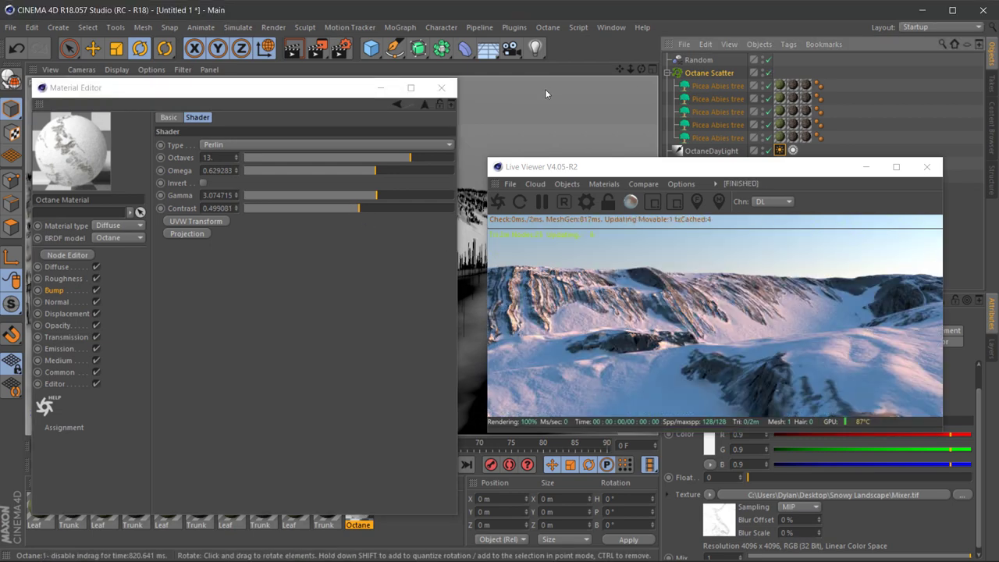
pyautogui.click(777, 201)
pyautogui.click(769, 227)
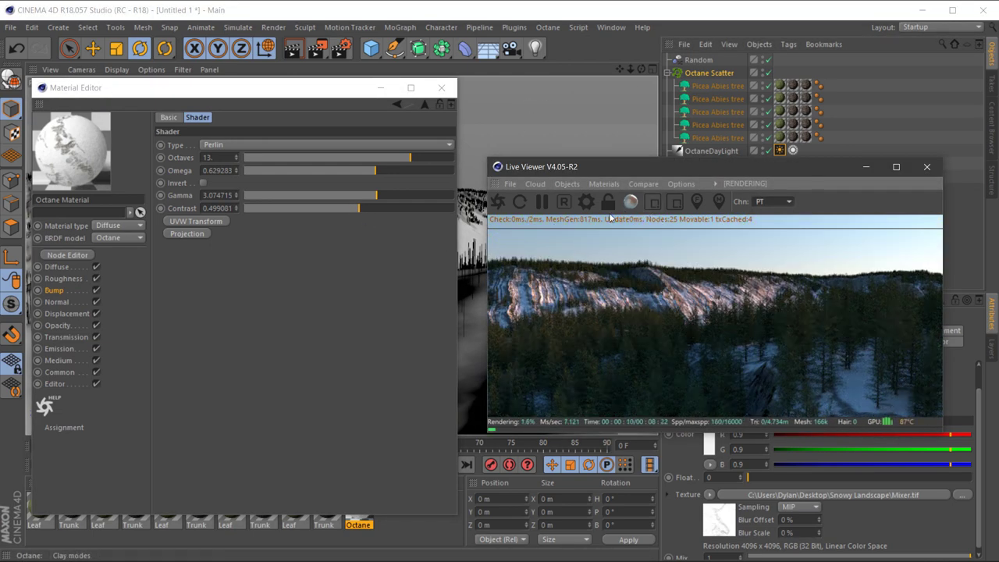
pyautogui.click(927, 167)
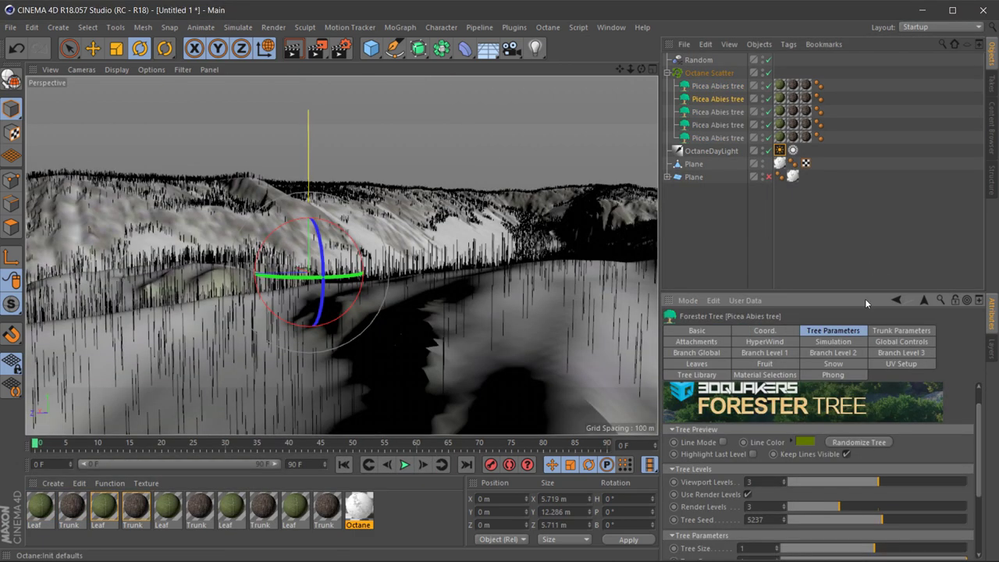
# Step: Add an Octane Volume and scale it to enclose the whole terrain
pyautogui.click(481, 83)
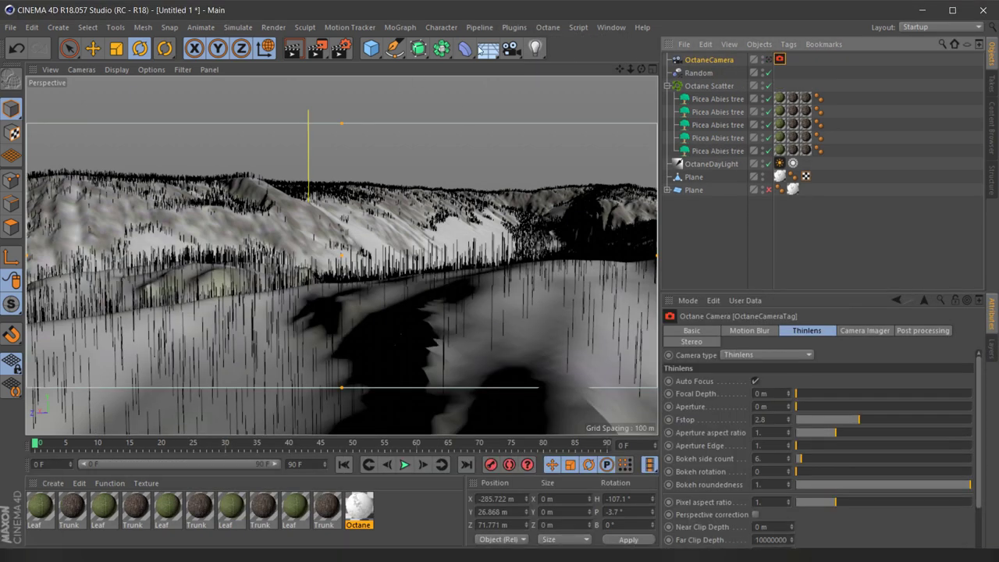
pyautogui.click(513, 26)
pyautogui.click(648, 143)
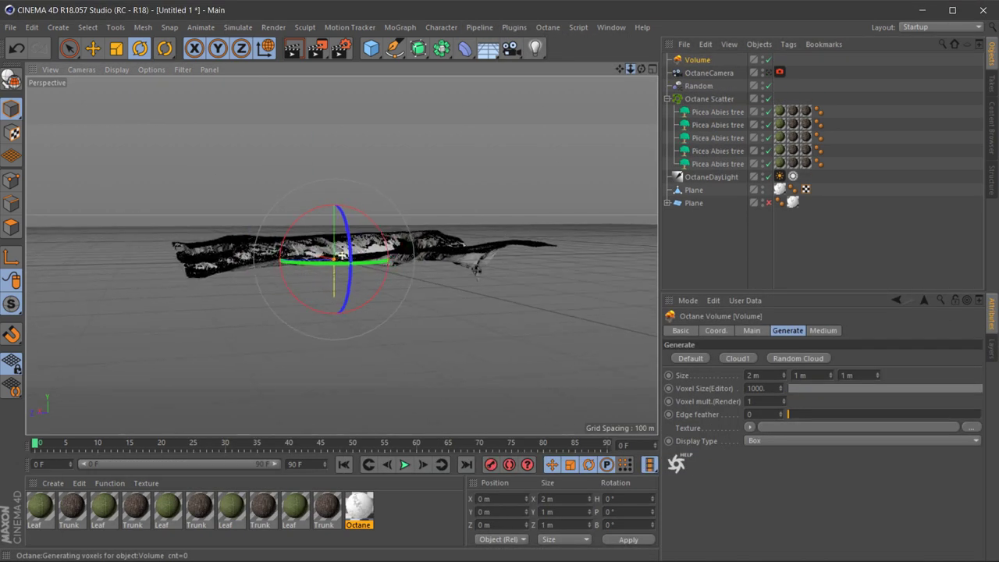
pyautogui.press('t')
pyautogui.moveTo(290, 194); pyautogui.dragTo(395, 187)
pyautogui.moveTo(191, 191); pyautogui.dragTo(369, 176)
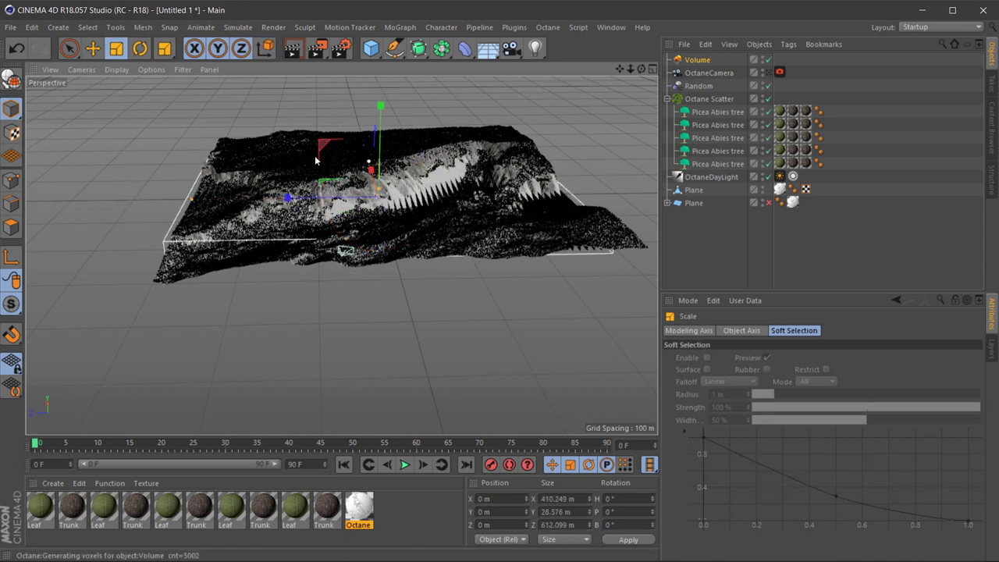
# Step: Move the fog volume up over the terrain while viewing through the OctaneCamera
pyautogui.press('e')
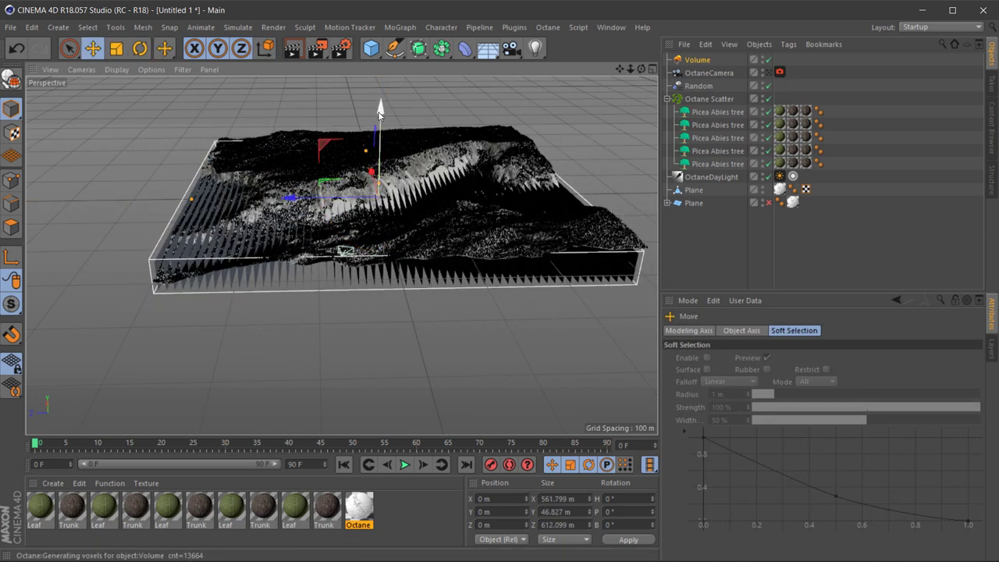
pyautogui.moveTo(373, 175); pyautogui.dragTo(361, 150)
pyautogui.click(81, 69)
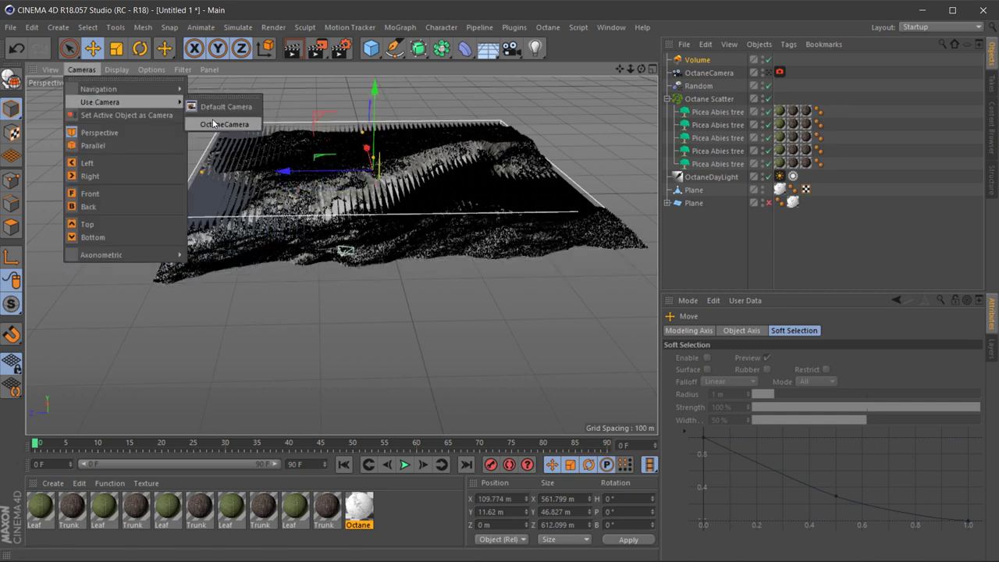
pyautogui.click(227, 113)
pyautogui.moveTo(266, 179)
pyautogui.mouseDown()
pyautogui.moveTo(265, 151)
pyautogui.moveTo(266, 178)
pyautogui.mouseUp()
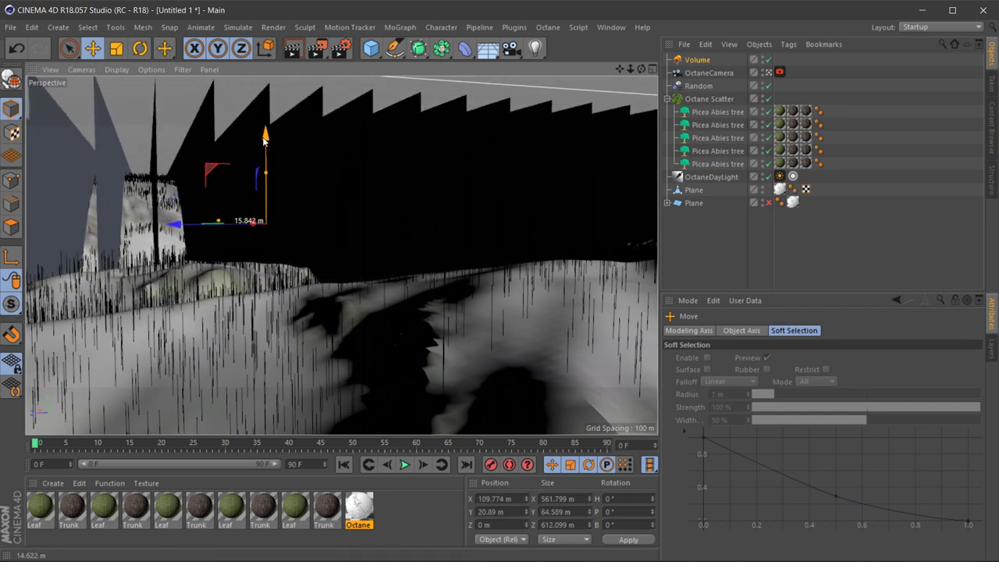
# Step: Set the volume medium's absorption and scattering colours
pyautogui.click(697, 60)
pyautogui.click(755, 490)
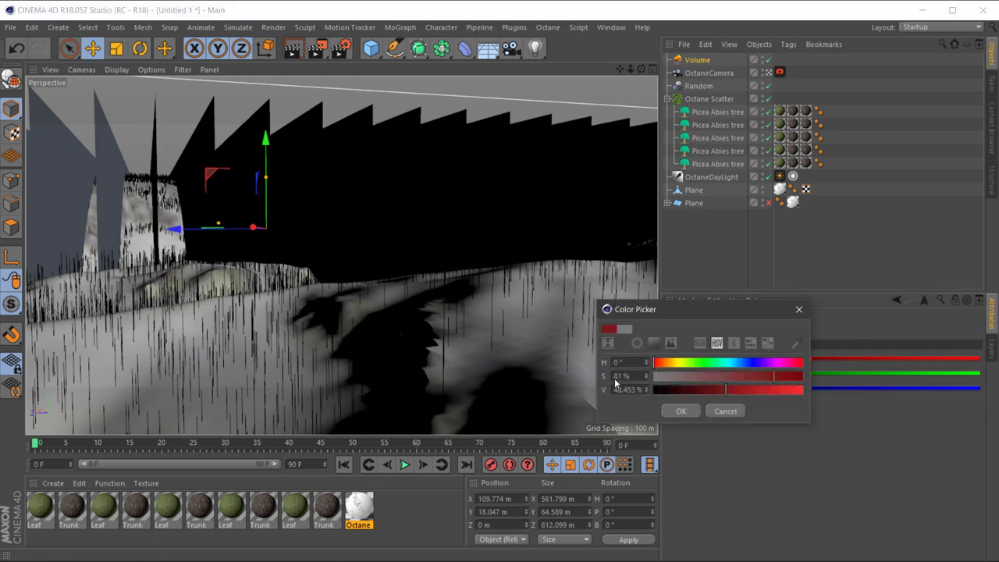
pyautogui.click(681, 413)
pyautogui.scroll(-2, 781, 437)
pyautogui.click(758, 542)
pyautogui.click(682, 413)
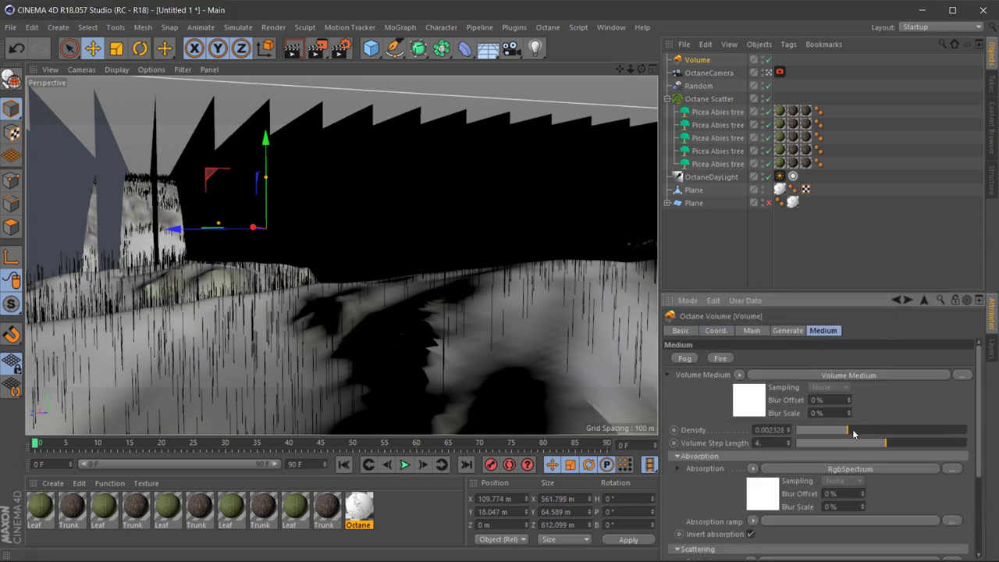
pyautogui.scroll(-3, 962, 471)
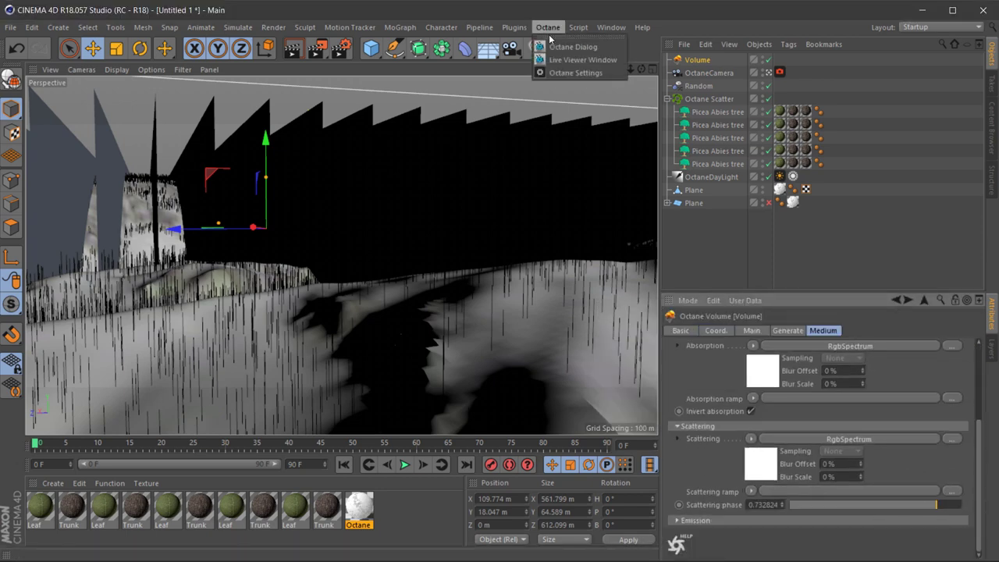
# Step: Run and pause the Octane live render preview, then bring up its render settings
pyautogui.click(582, 59)
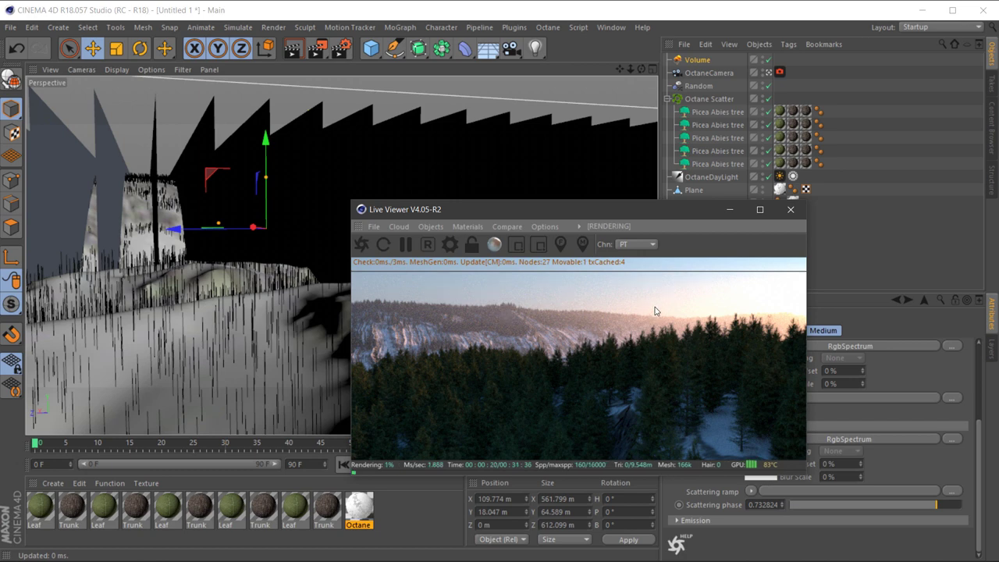
pyautogui.click(406, 245)
pyautogui.click(451, 244)
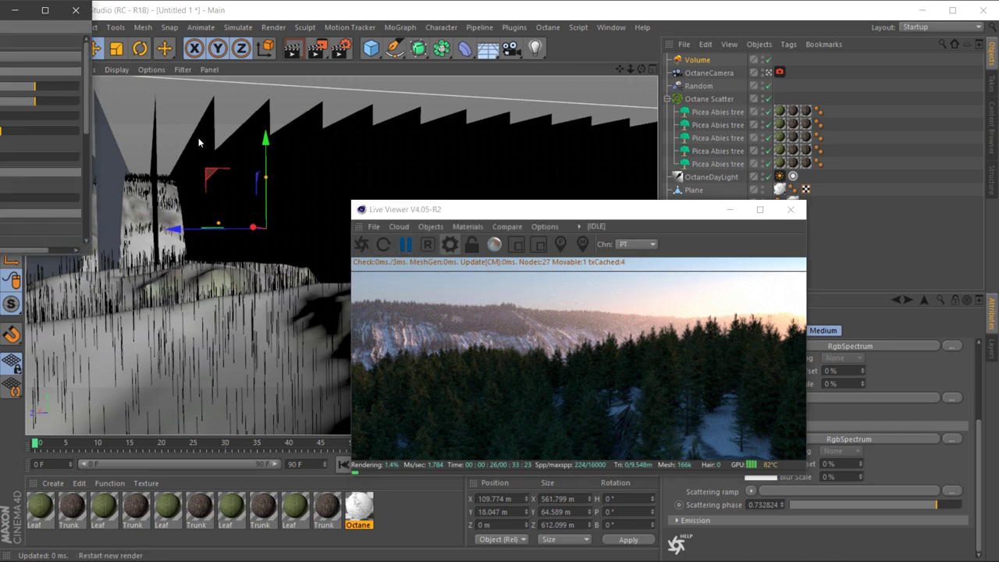
pyautogui.scroll(-2, 85, 120)
pyautogui.scroll(-2, 85, 120)
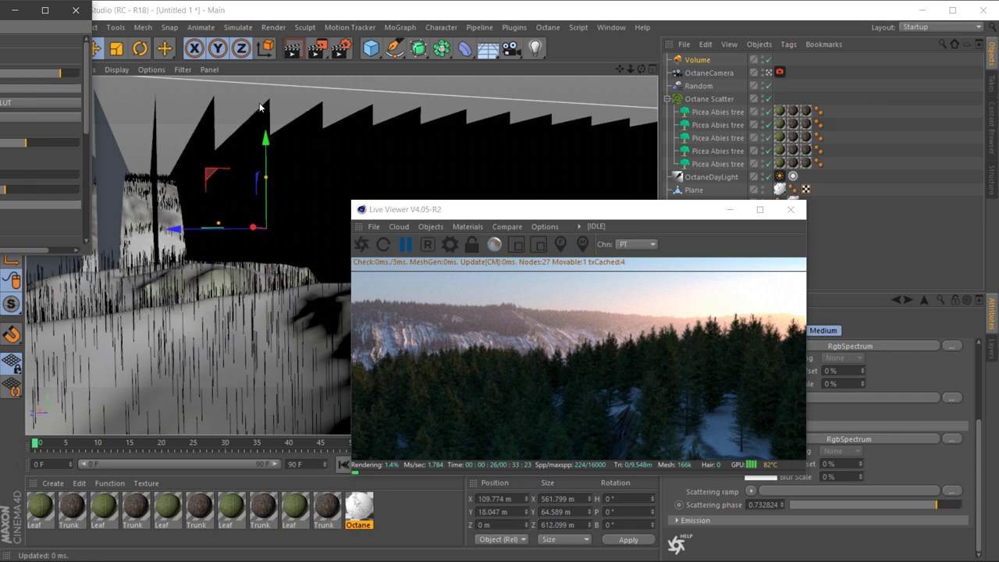
# Step: Choose a brighter camera response preset, then close the settings and Live Viewer
pyautogui.click(39, 102)
pyautogui.click(32, 33)
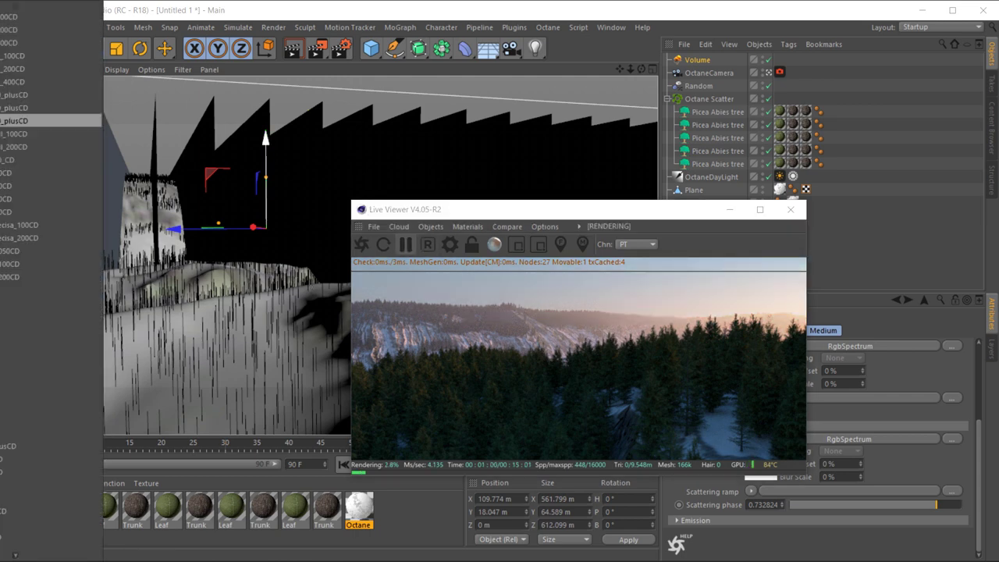
pyautogui.press('Down')
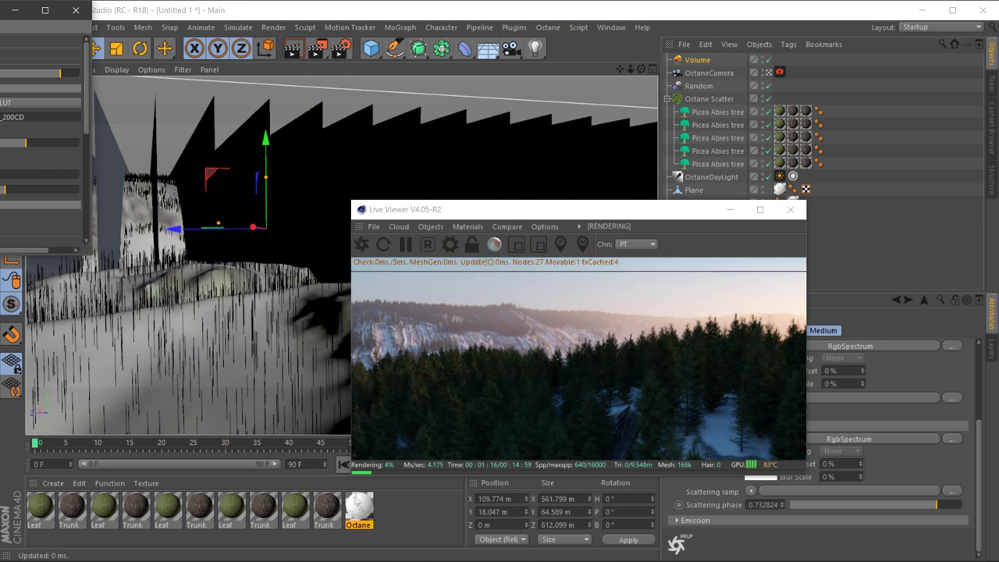
pyautogui.scroll(-1, 43, 140)
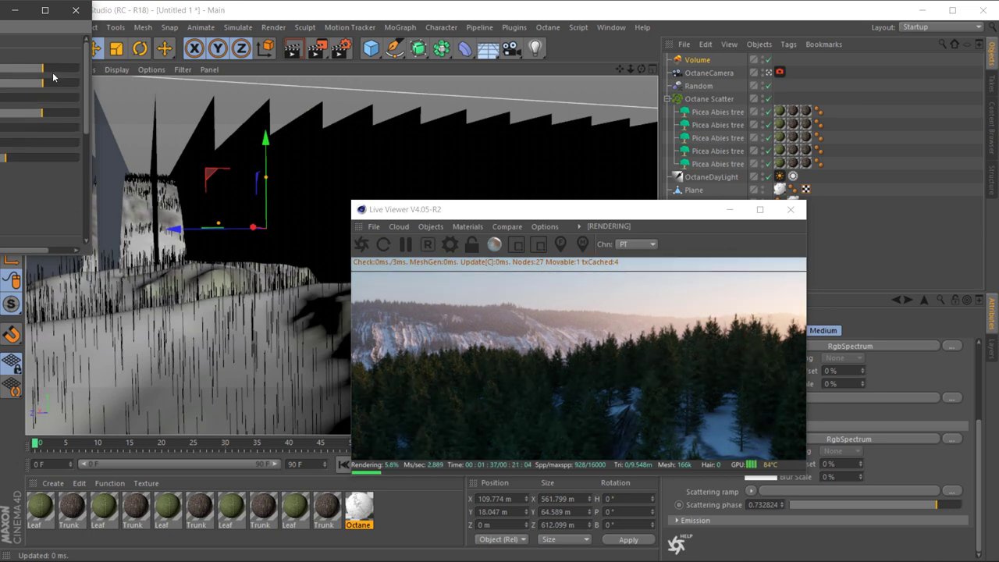
pyautogui.click(75, 12)
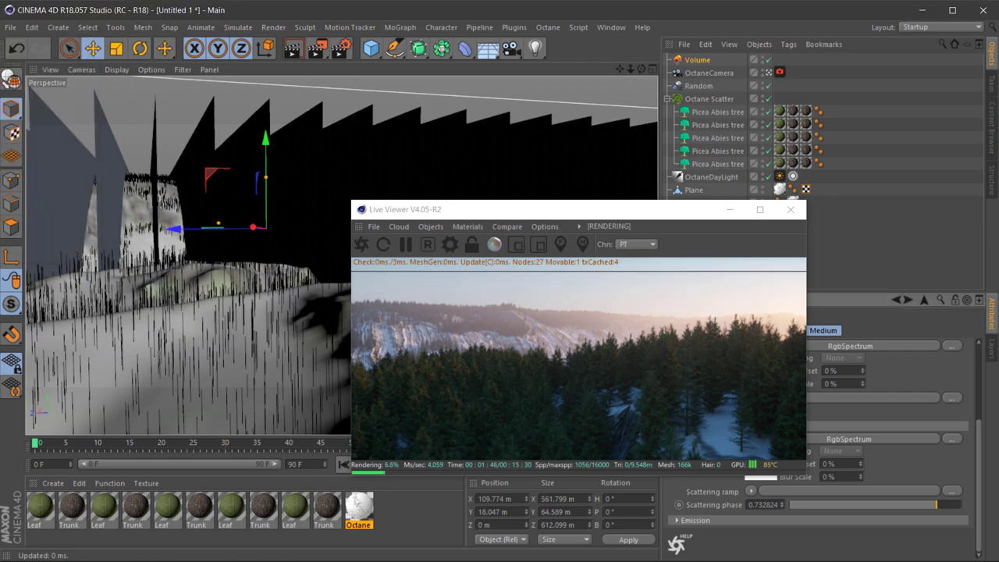
pyautogui.click(790, 209)
# Step: Save the scene as Snowy_Landscape.c4d
pyautogui.click(11, 27)
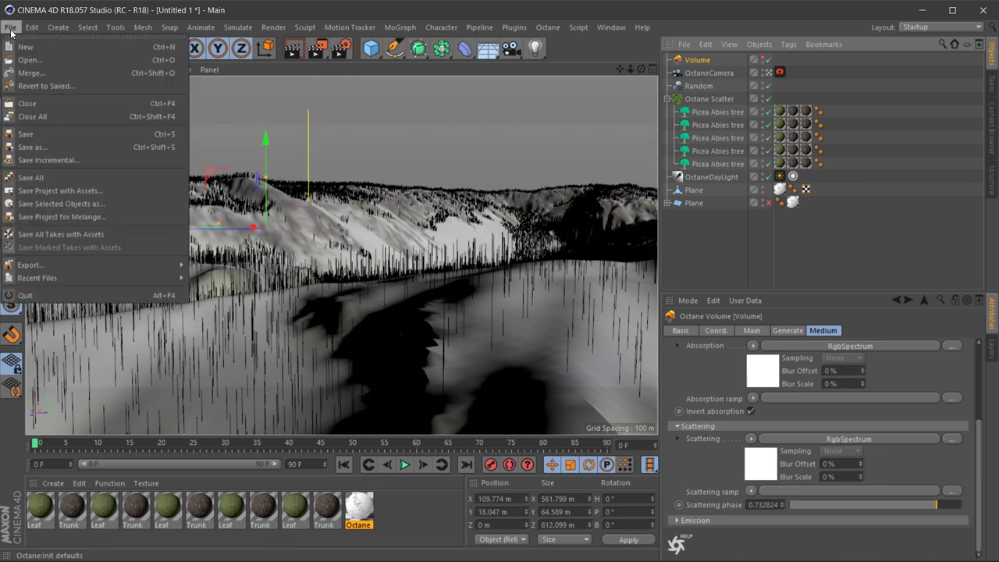
pyautogui.click(88, 137)
pyautogui.write('Sn')
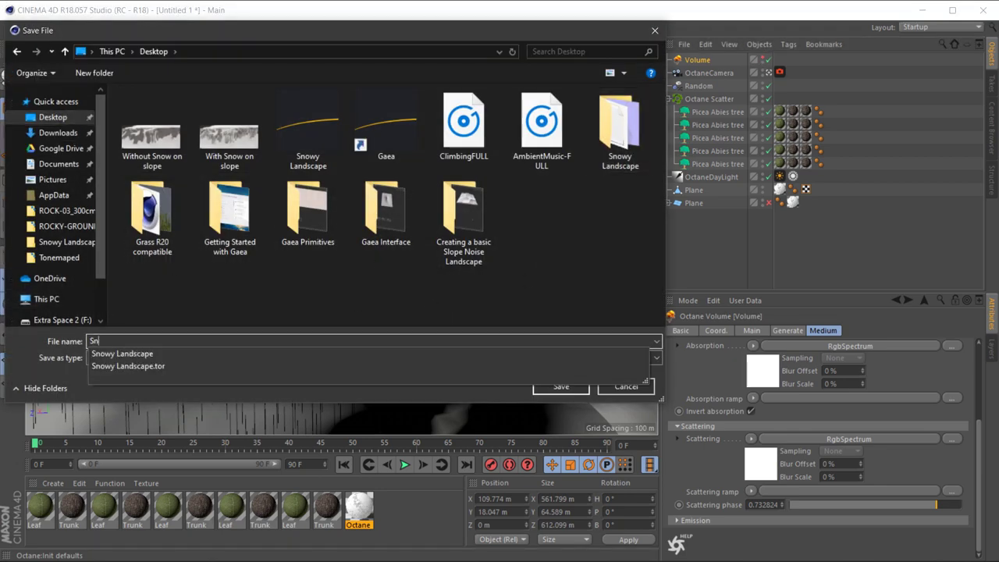
pyautogui.write('ow_Landscapey')
pyautogui.press('Return')
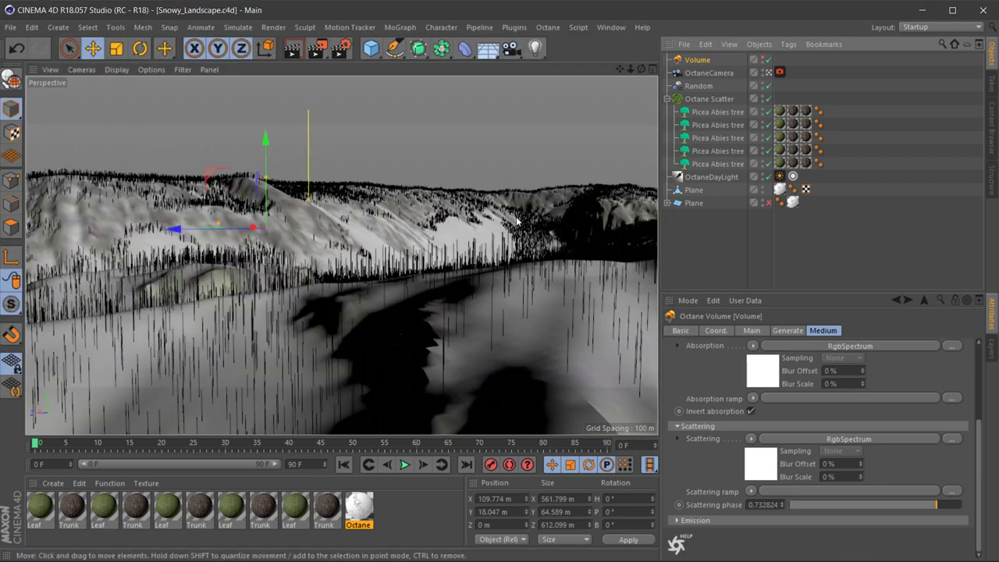
# Step: Check the render settings, add the scene to the Render Queue and render it
pyautogui.hotkey('ctrl', 'b')
pyautogui.write('2048')
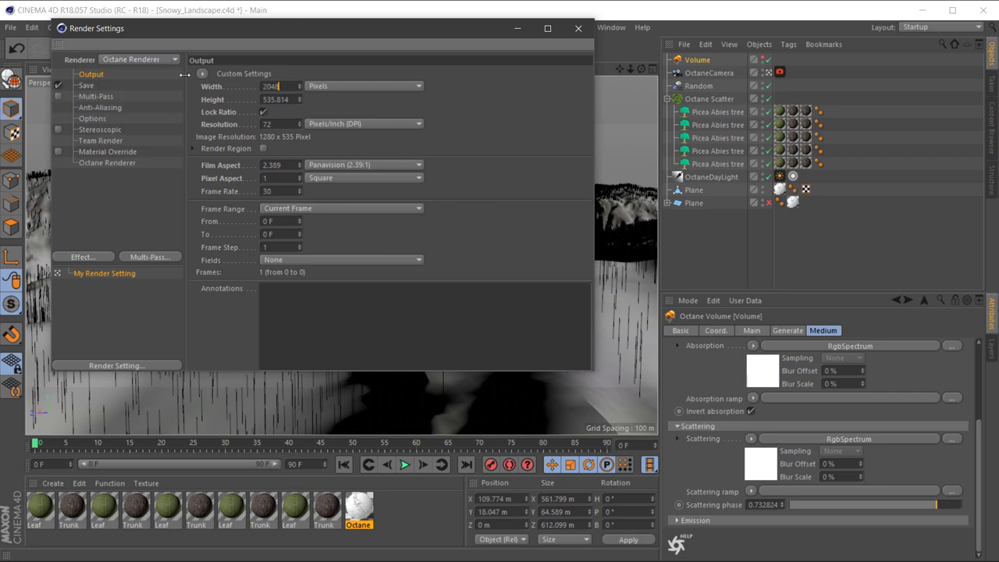
pyautogui.click(577, 28)
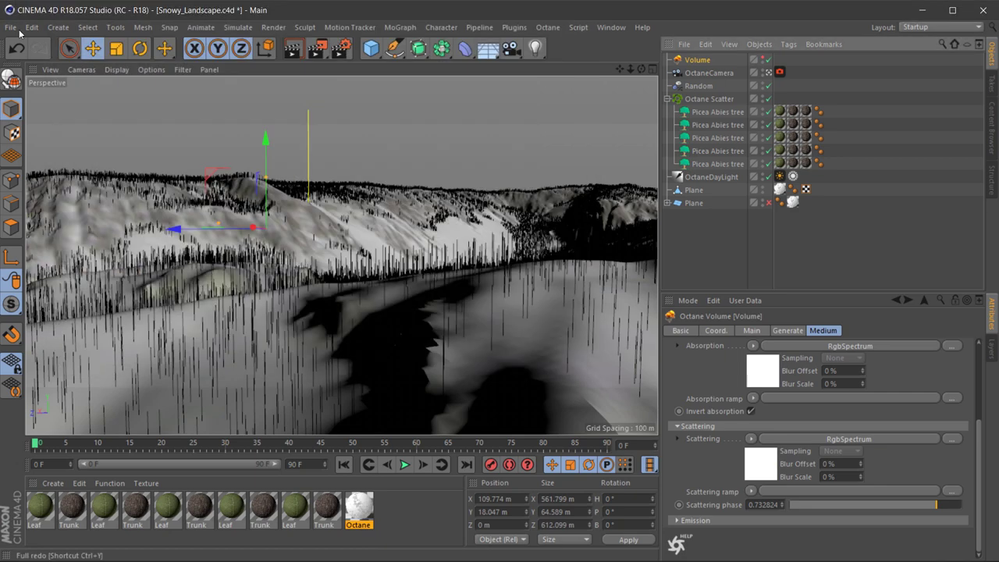
pyautogui.click(10, 28)
pyautogui.click(32, 134)
pyautogui.click(273, 27)
pyautogui.click(332, 147)
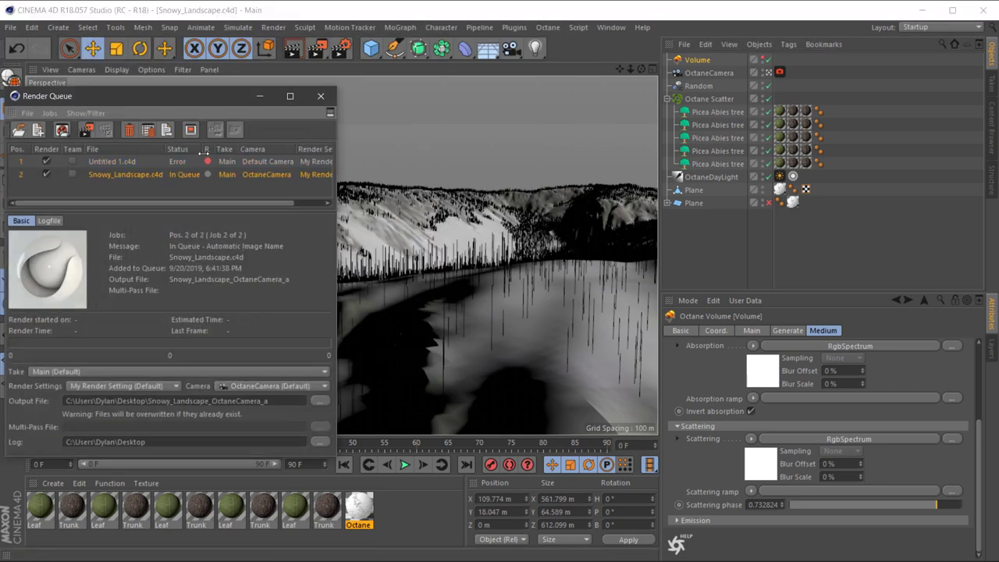
pyautogui.click(320, 95)
pyautogui.click(317, 48)
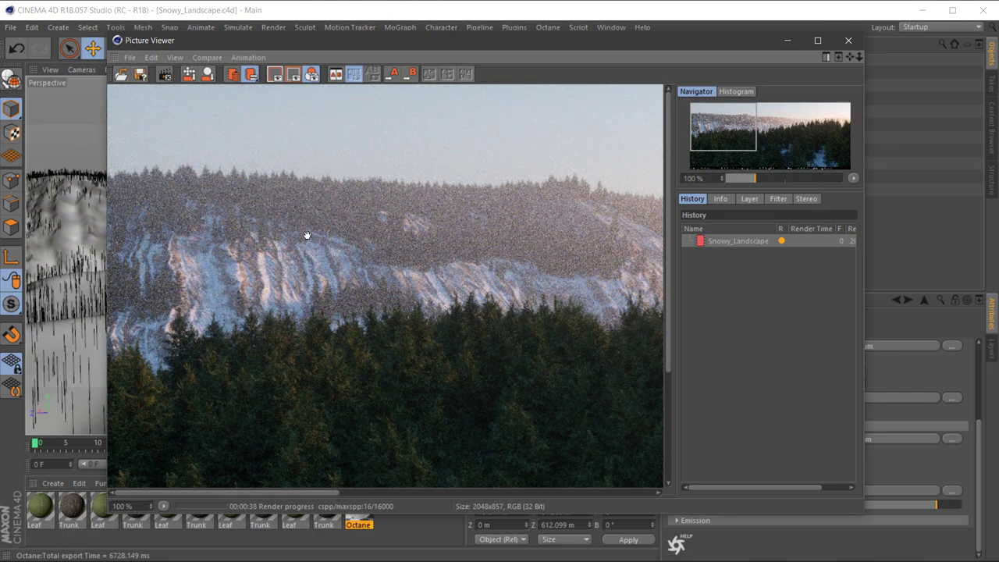
# Step: Save the finished render from the Picture Viewer as a PNG image
pyautogui.moveTo(822, 134)
pyautogui.mouseDown()
pyautogui.moveTo(716, 143)
pyautogui.moveTo(823, 152)
pyautogui.mouseUp()
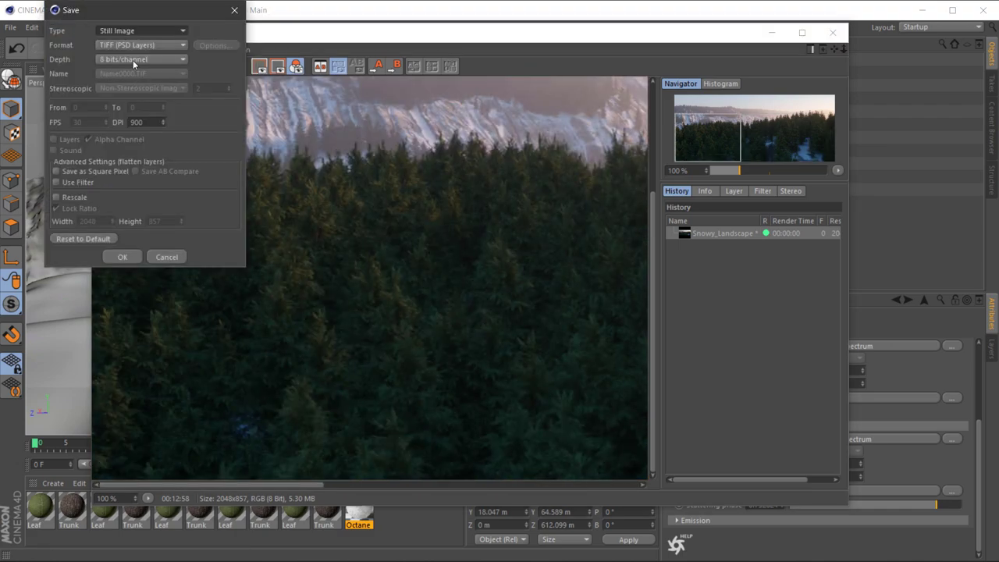
pyautogui.click(140, 44)
pyautogui.click(125, 254)
pyautogui.press('Return')
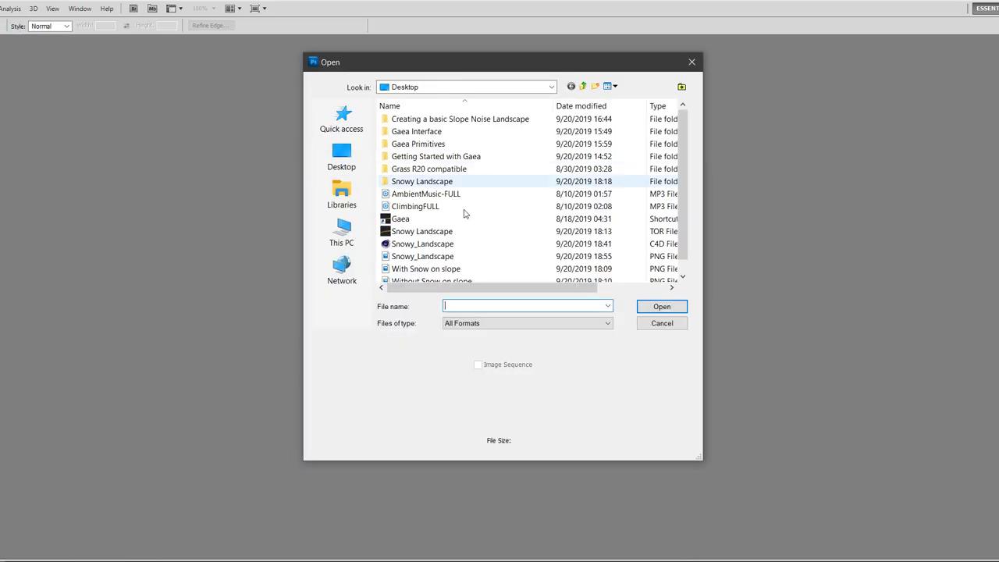
# Step: Open Snowy_Landscape.png in Photoshop
pyautogui.scroll(-1, 464, 213)
pyautogui.click(422, 243)
pyautogui.press('Return')
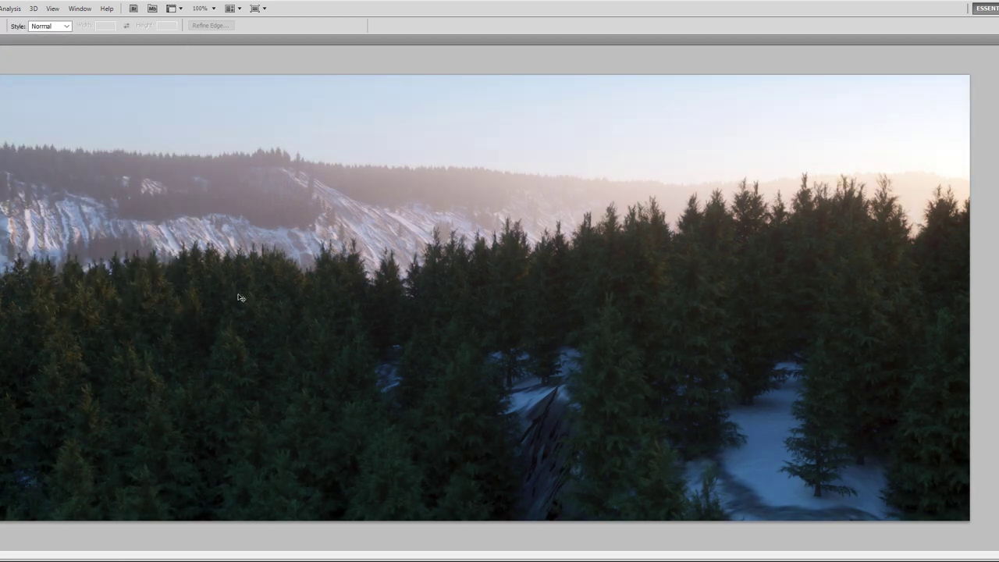
# Step: Save the image again as a PNG with Interlace set to None
pyautogui.hotkey('ctrl', 'shift', 's')
pyautogui.press('Return')
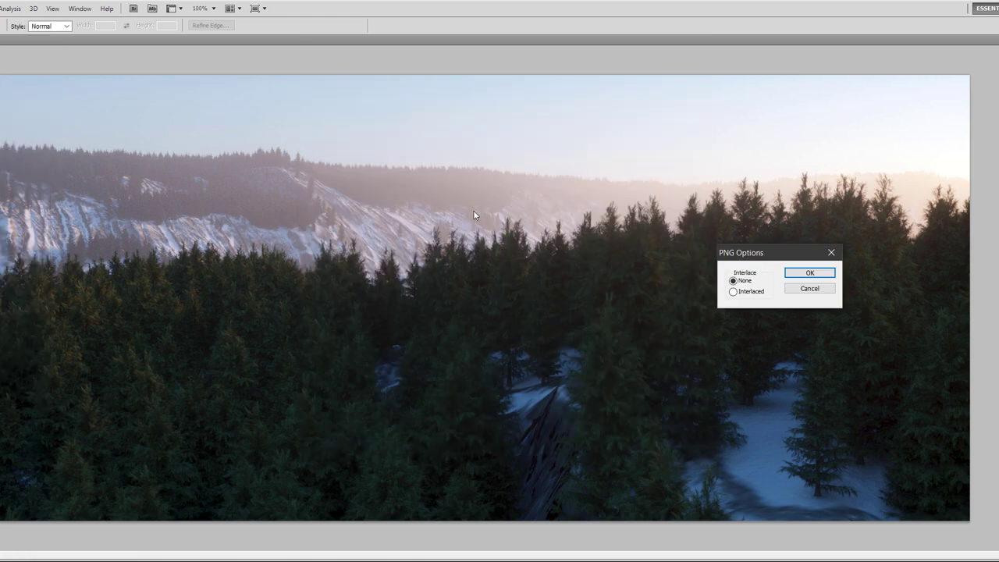
pyautogui.press('Return')
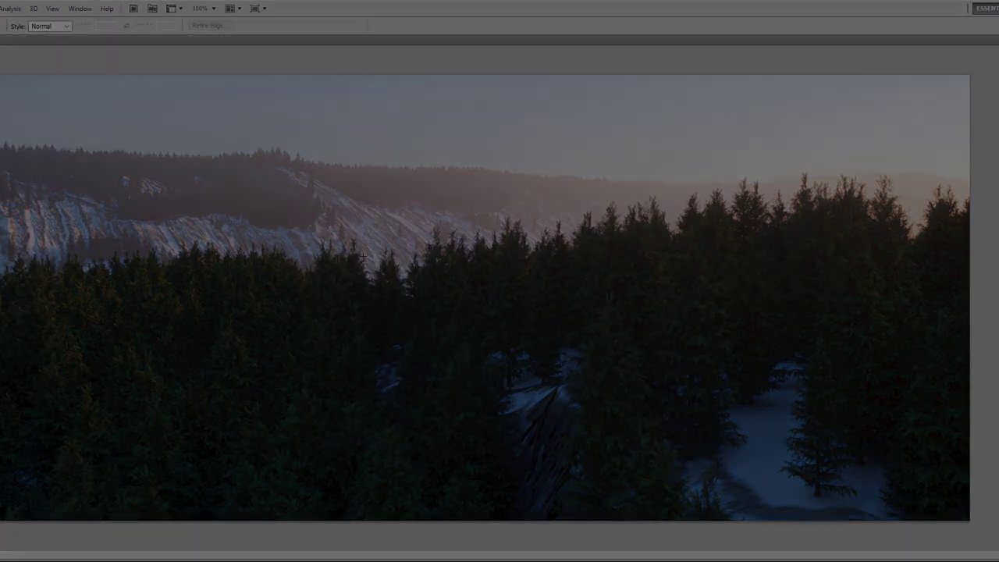